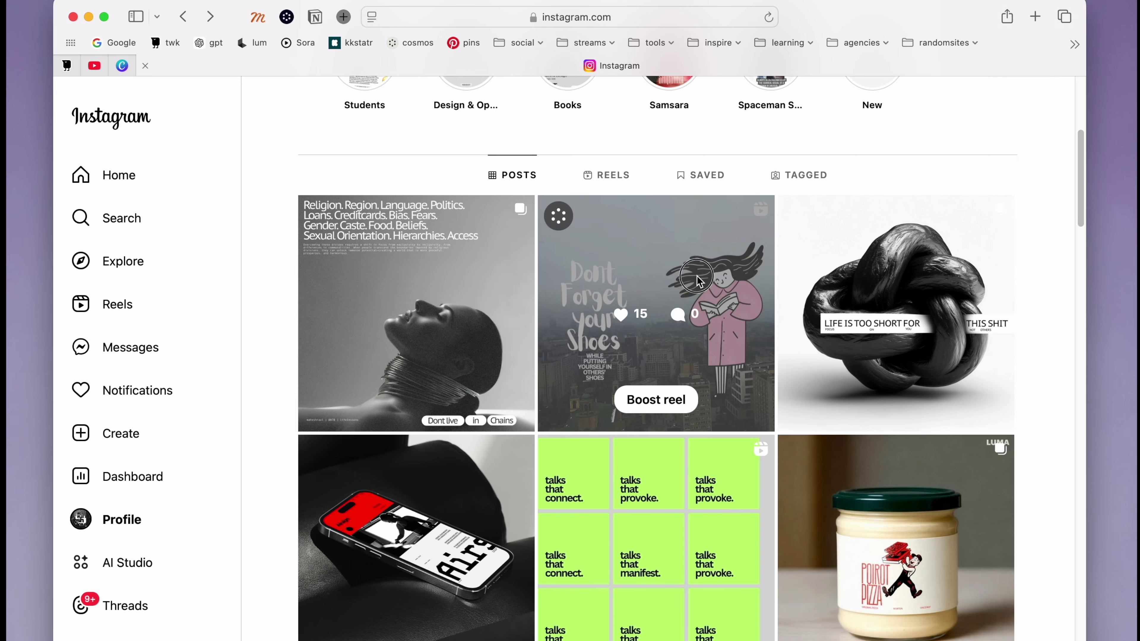
- View the "Dont Forget your Shoes" reel on the Instagram profile, then close it
click(698, 276)
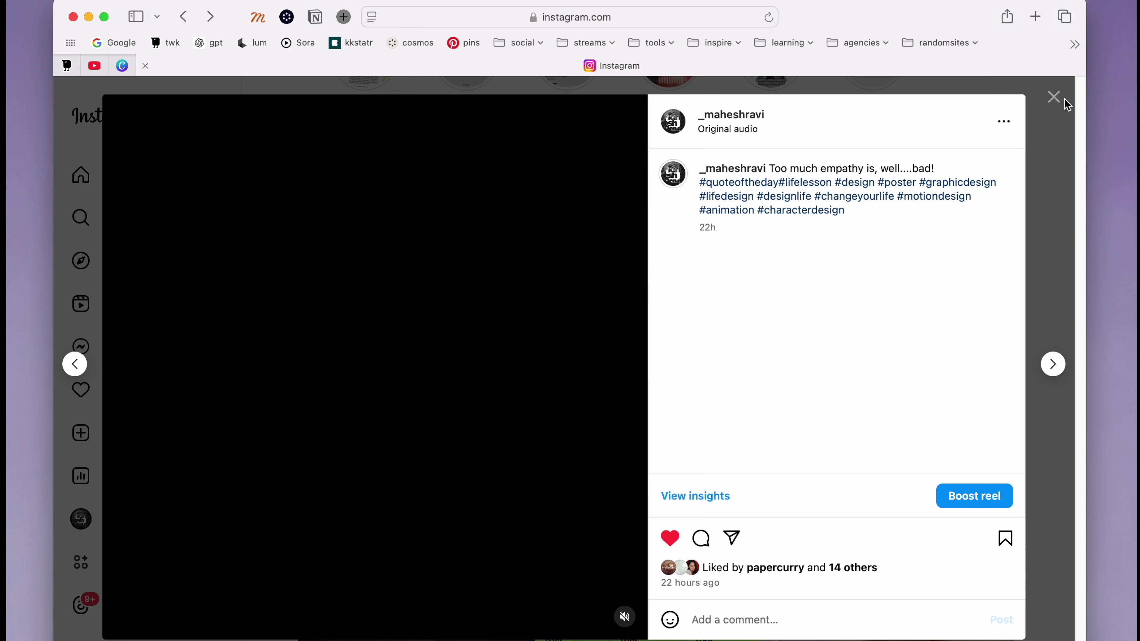
click(1059, 98)
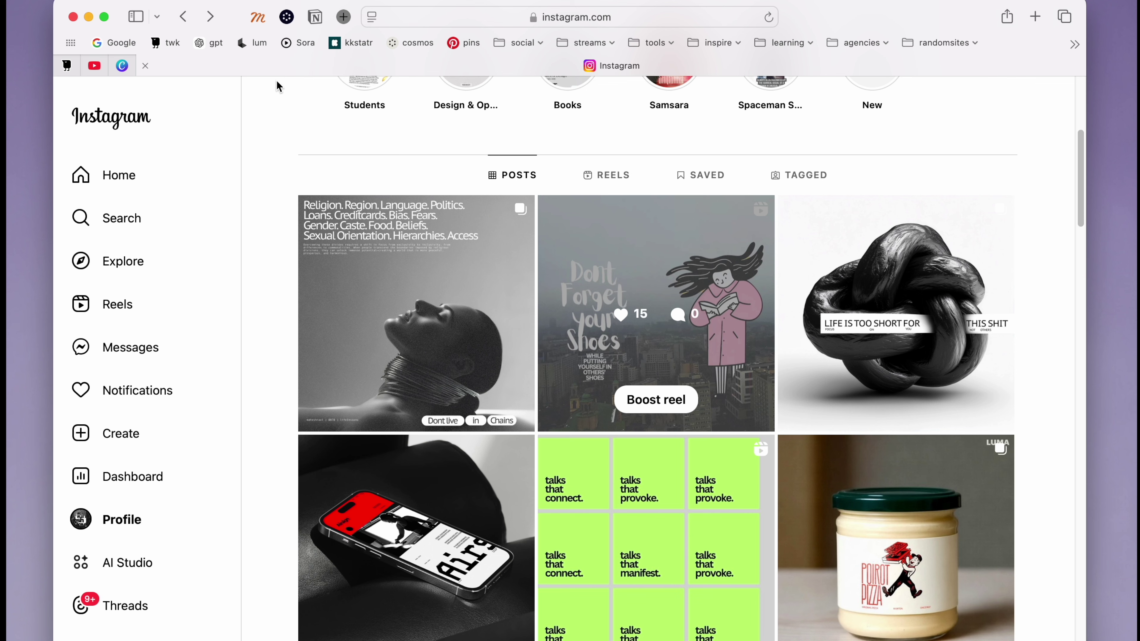
- Open Luma Dream Machine, sign in with Google and create a new board
click(254, 48)
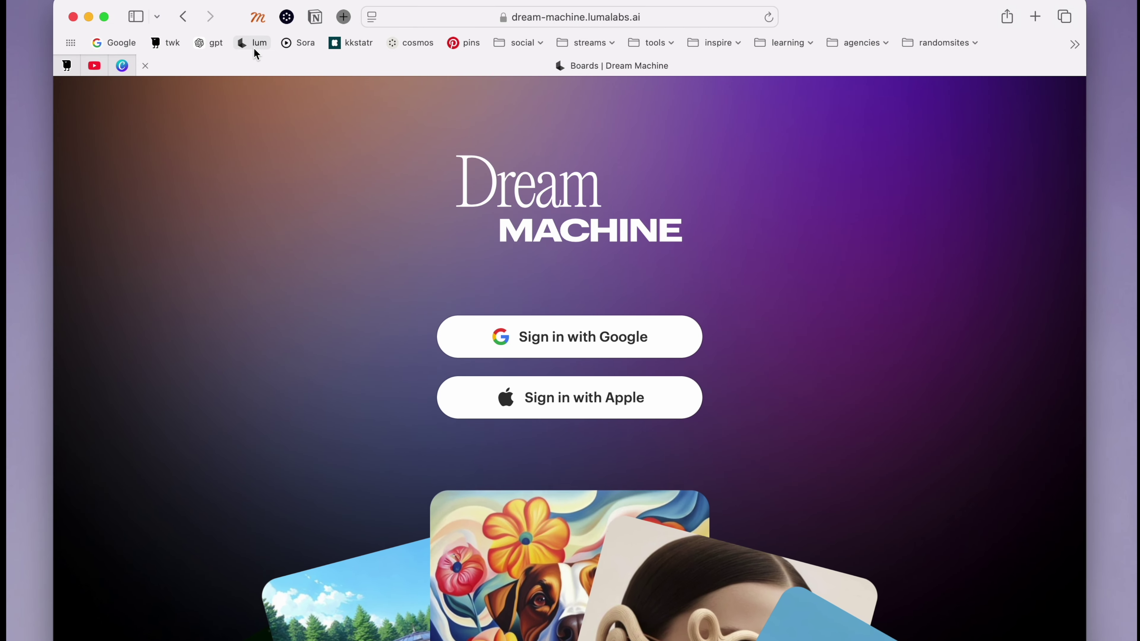
click(524, 323)
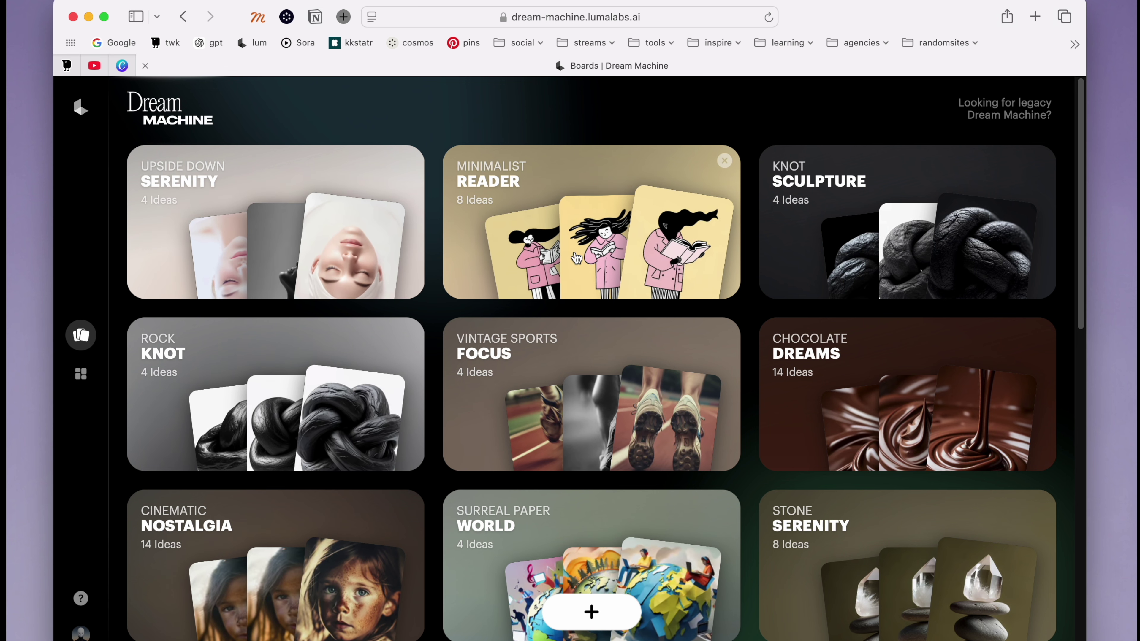
click(591, 613)
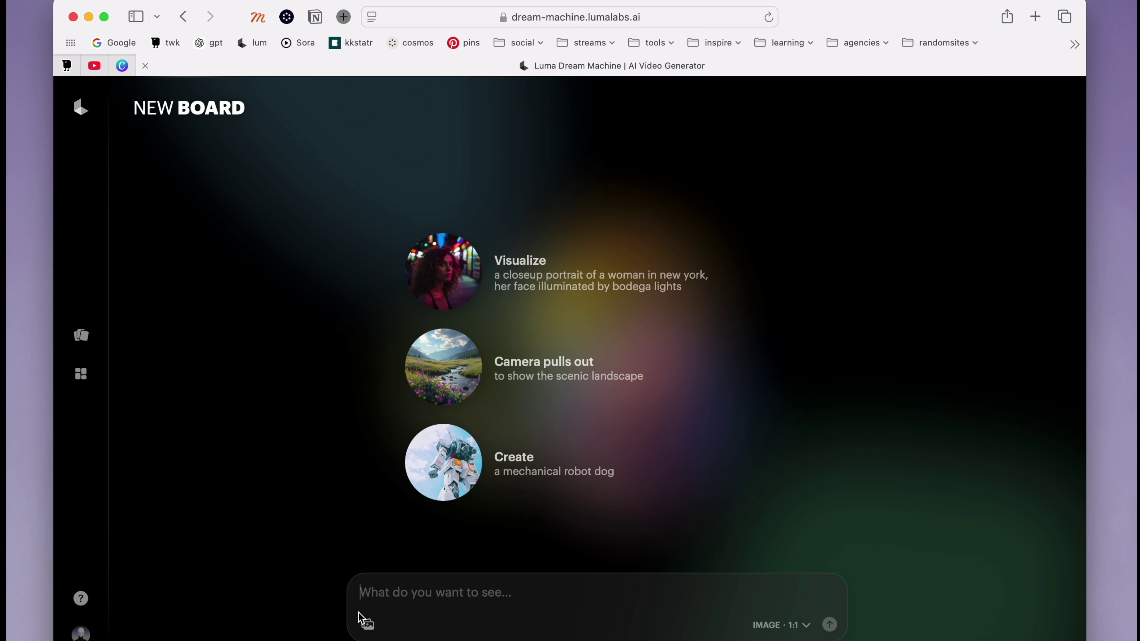
- Open Pinterest in a new browser tab and save the illustration of the figure in a red puffer jacket to the desktop
click(1032, 20)
click(454, 45)
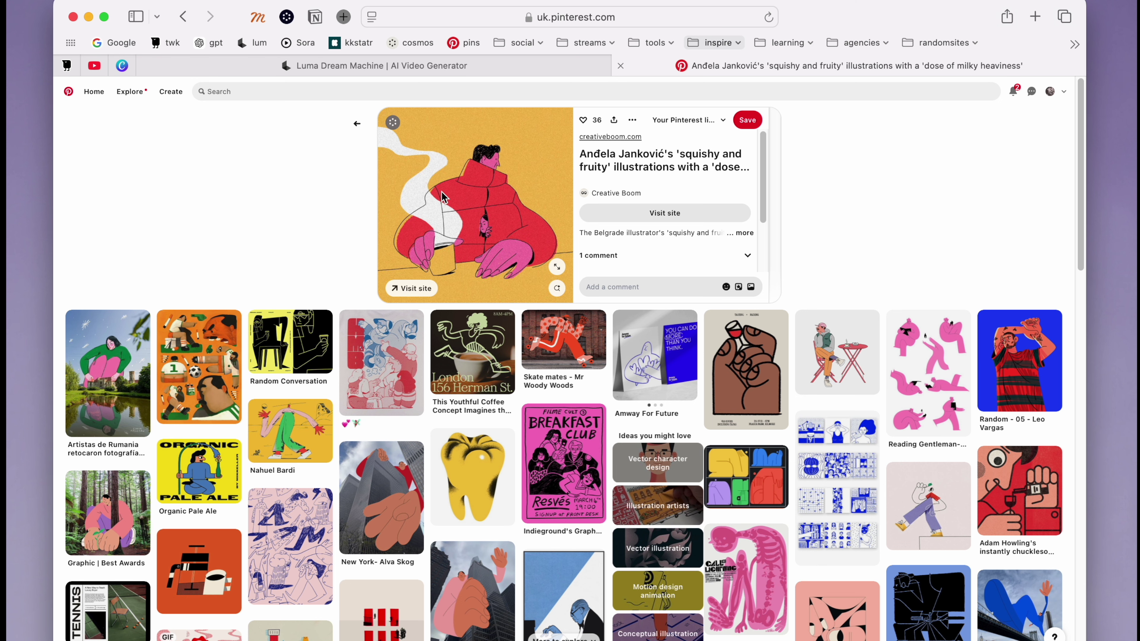
drag(472, 171, 1109, 38)
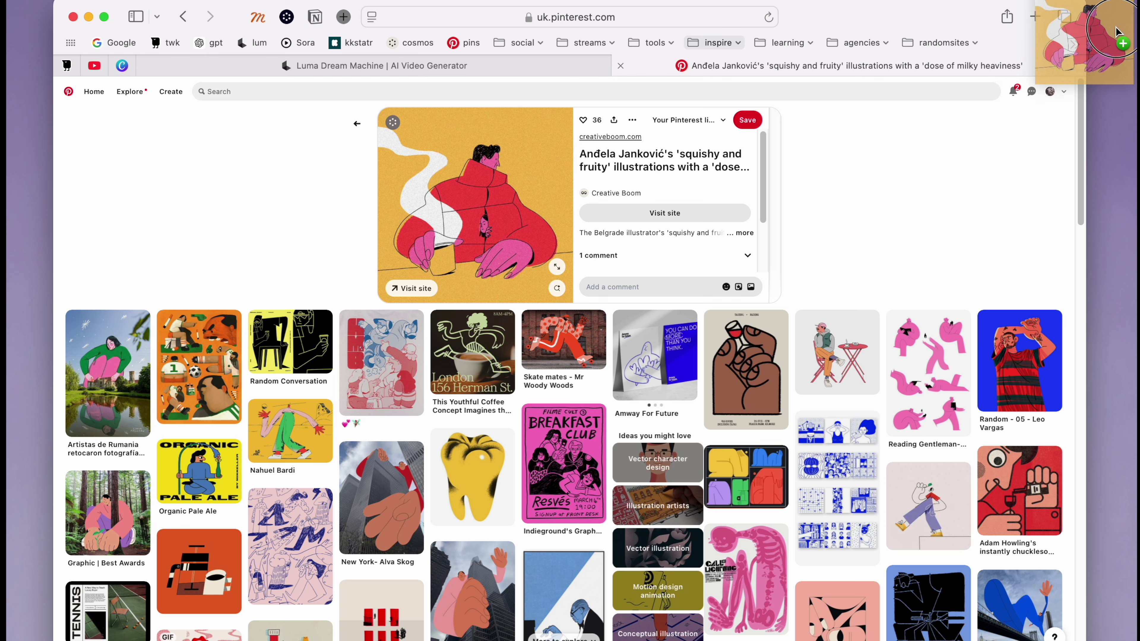
- Return to the new Dream Machine board and upload the saved red-jacket illustration from the desktop as a reference image
click(432, 66)
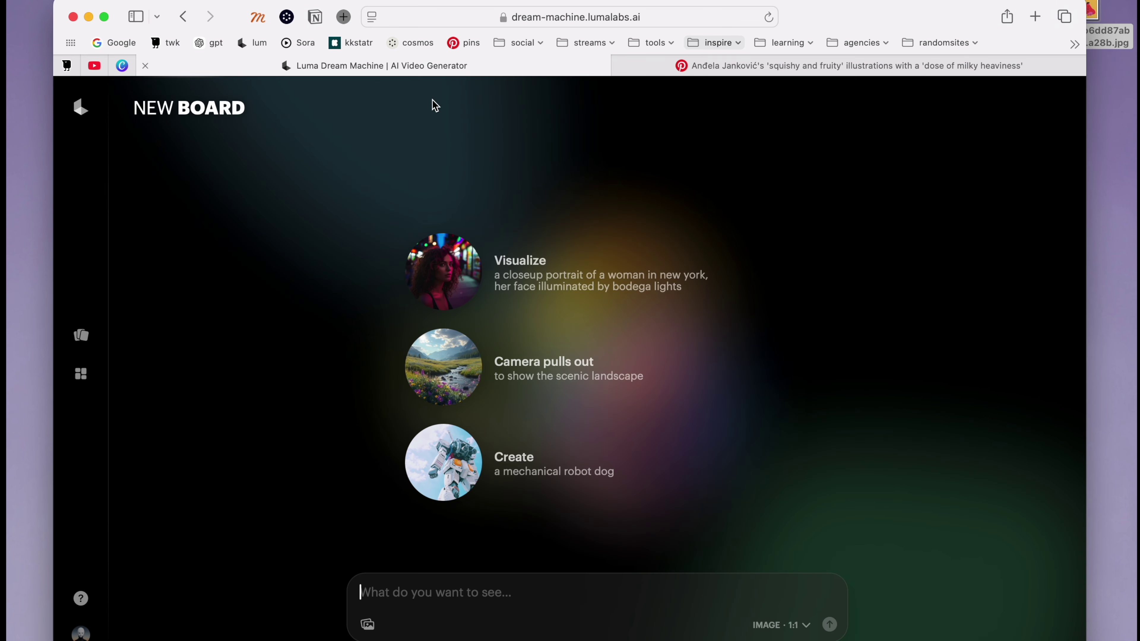
click(368, 625)
click(377, 196)
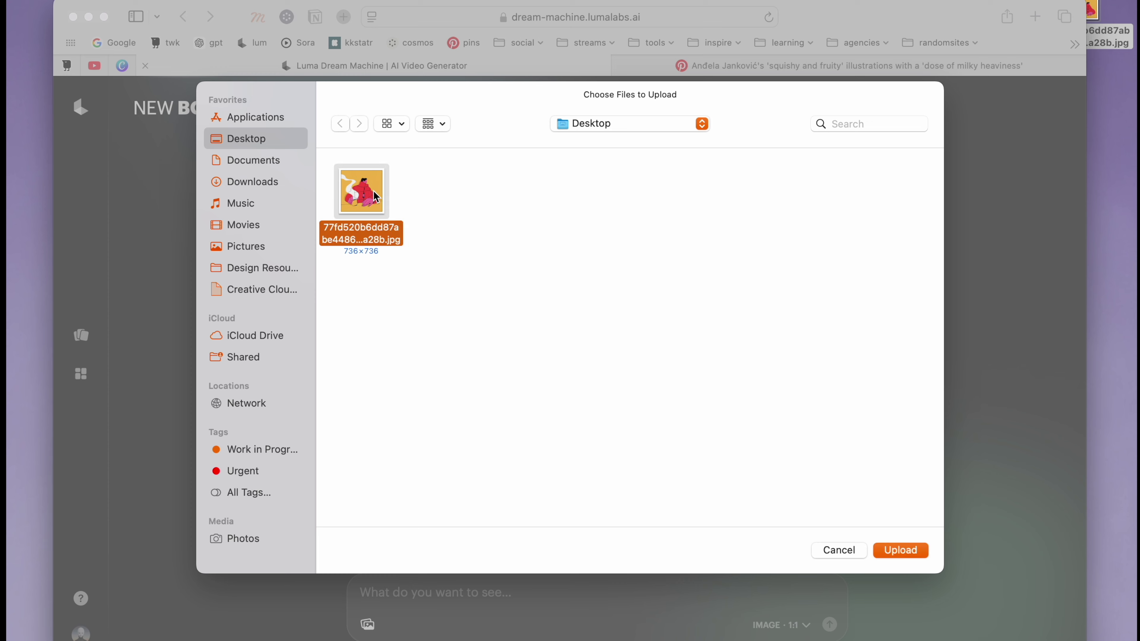
click(900, 551)
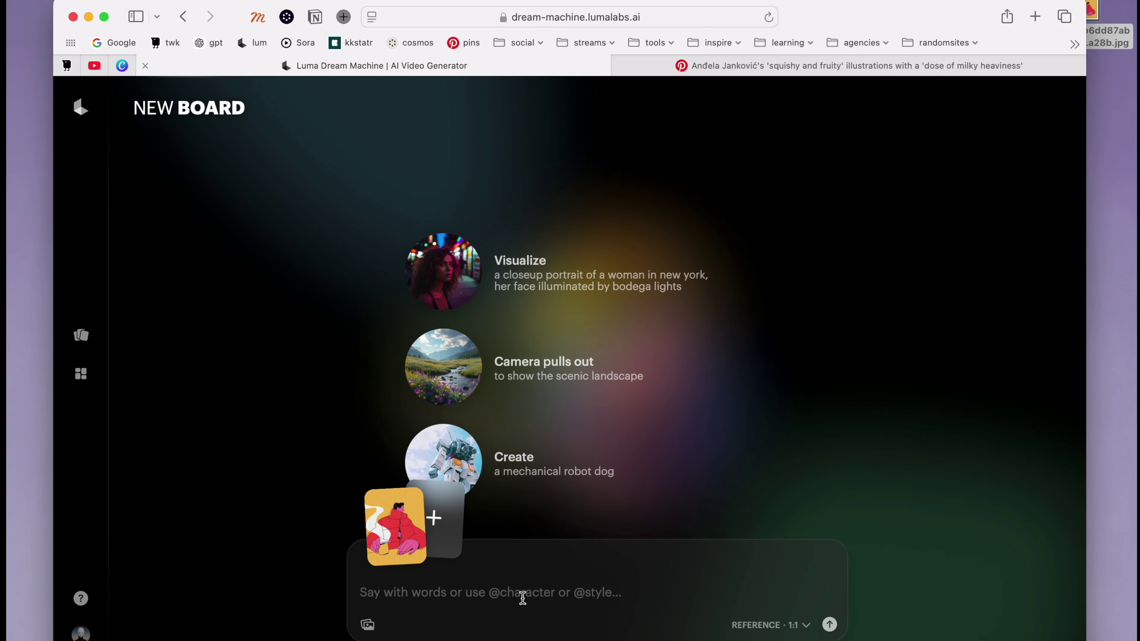
- Generate images from the prompt "illustration of a woman sitting an reading a book, Isolated background, no other objects other than the book."
text(illust)
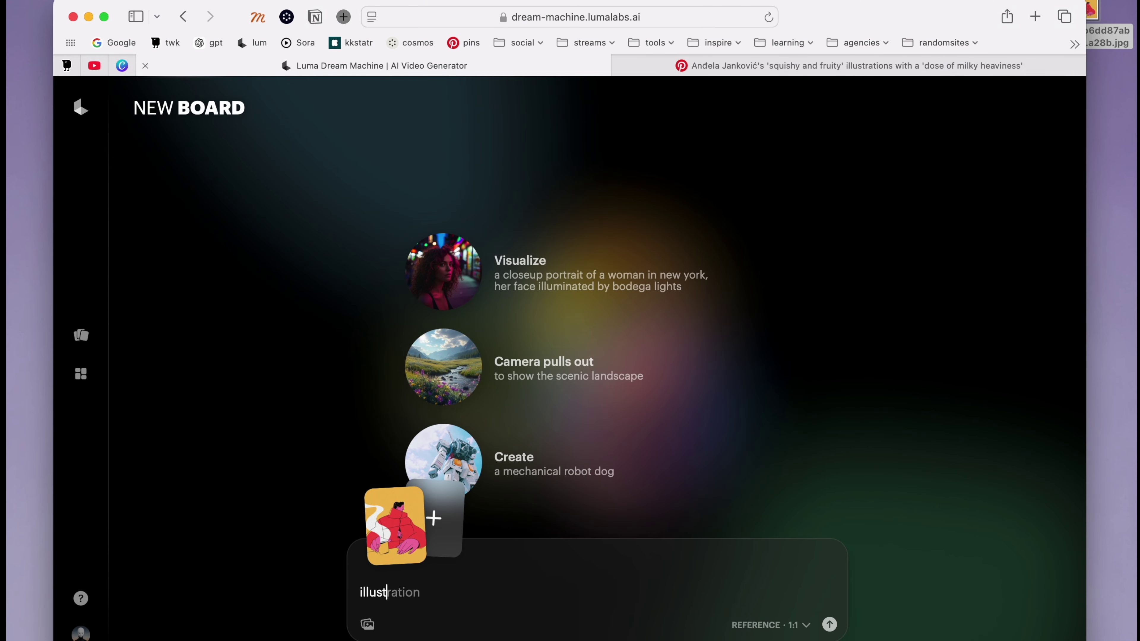
text(ration of a woman sit)
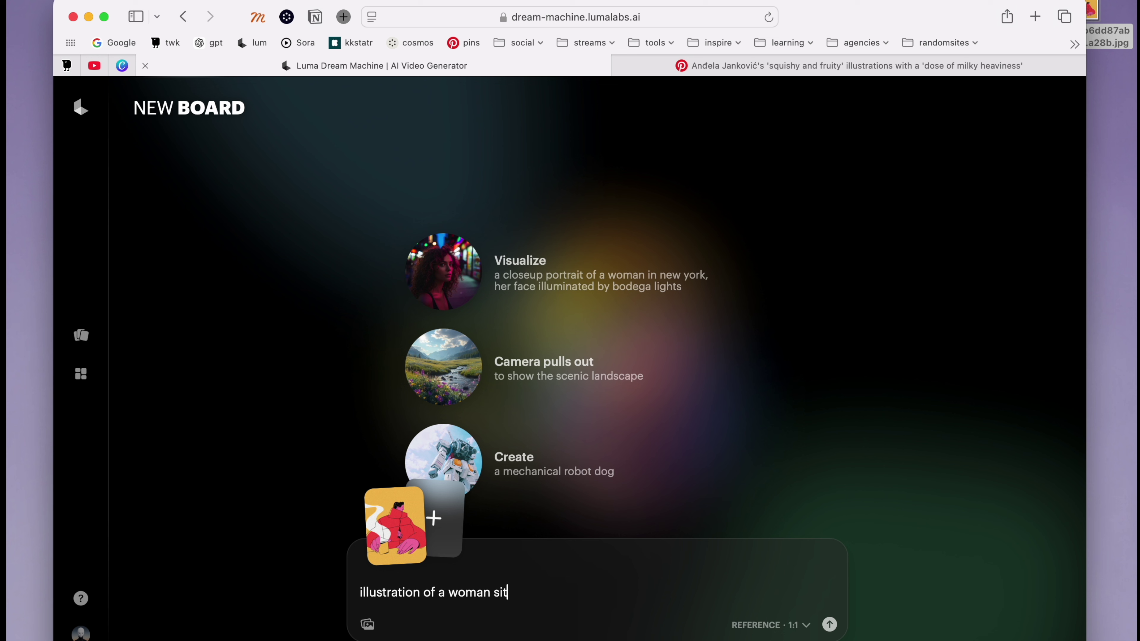
text(ting an reading a )
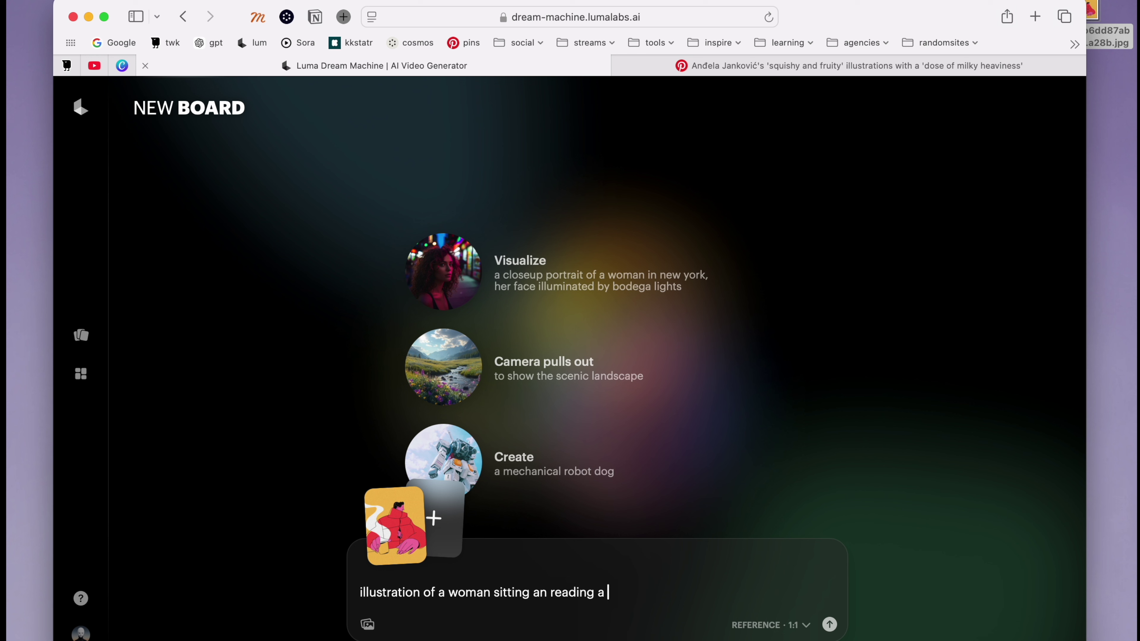
text(book, Isolated background,)
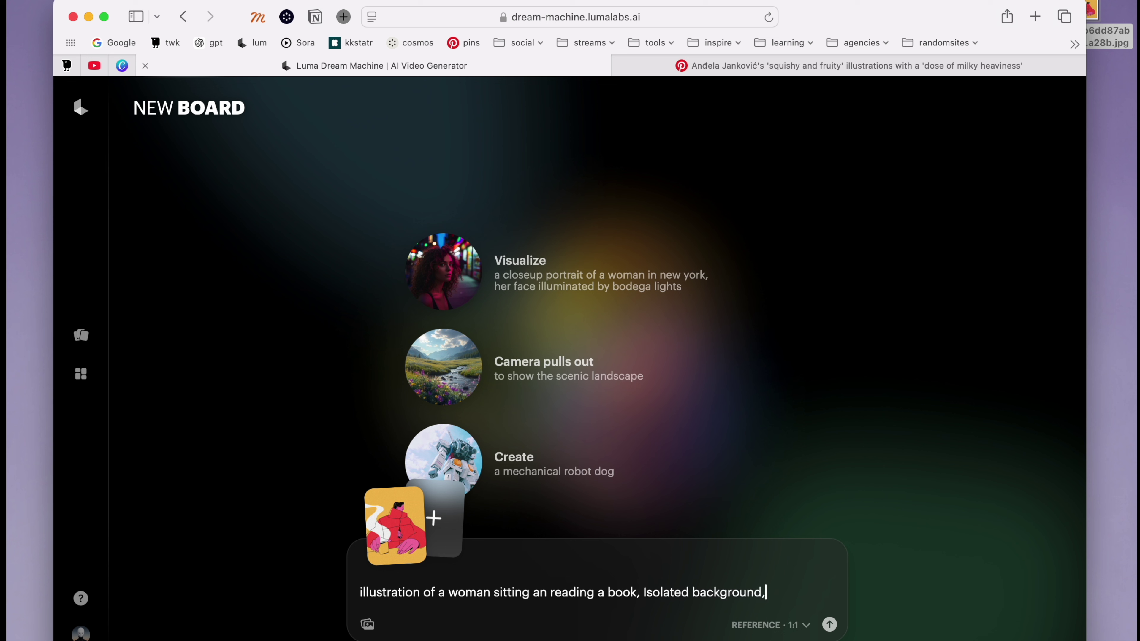
text( no other objects other than the book.)
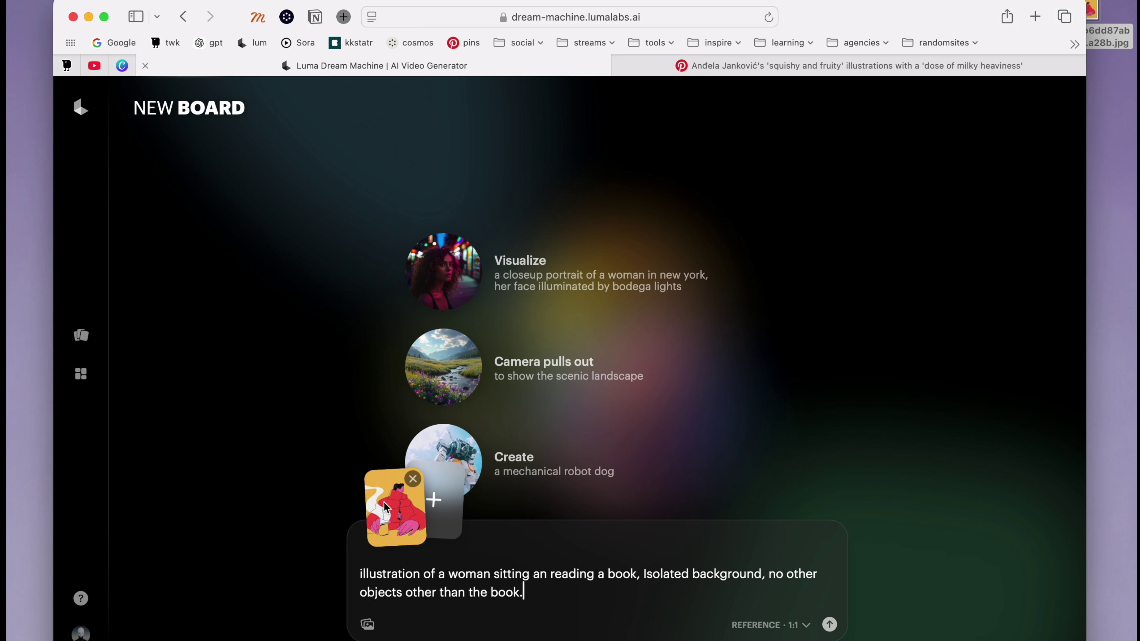
click(772, 625)
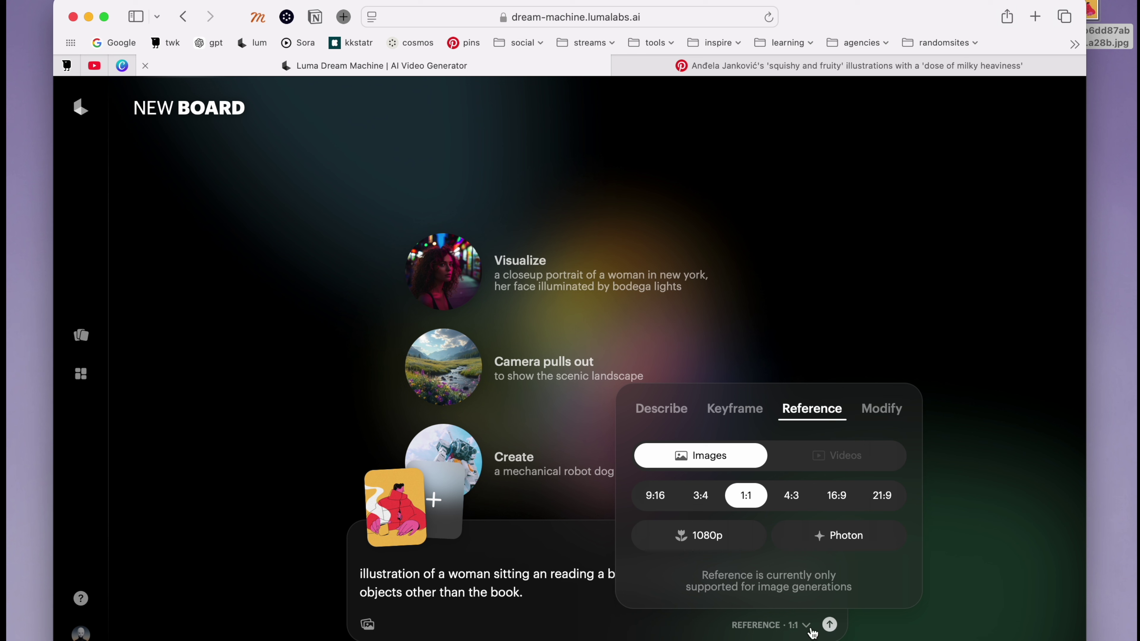
click(831, 625)
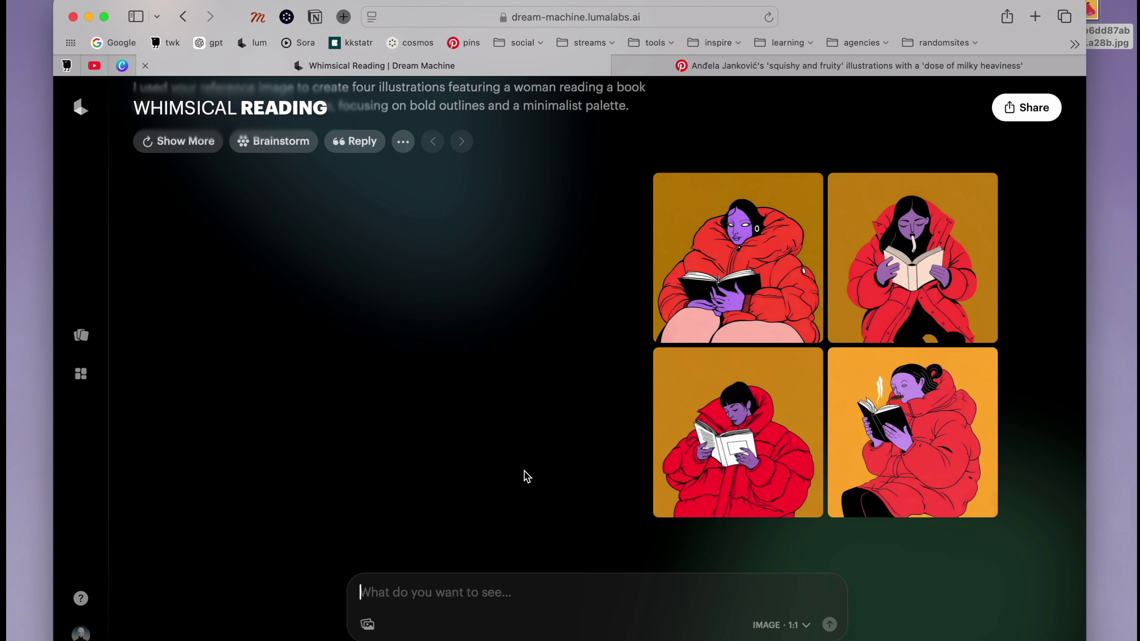
- Download the first image of the second generated set, place the file on the desktop and minimize the browser
scroll(614, 523, down, 5)
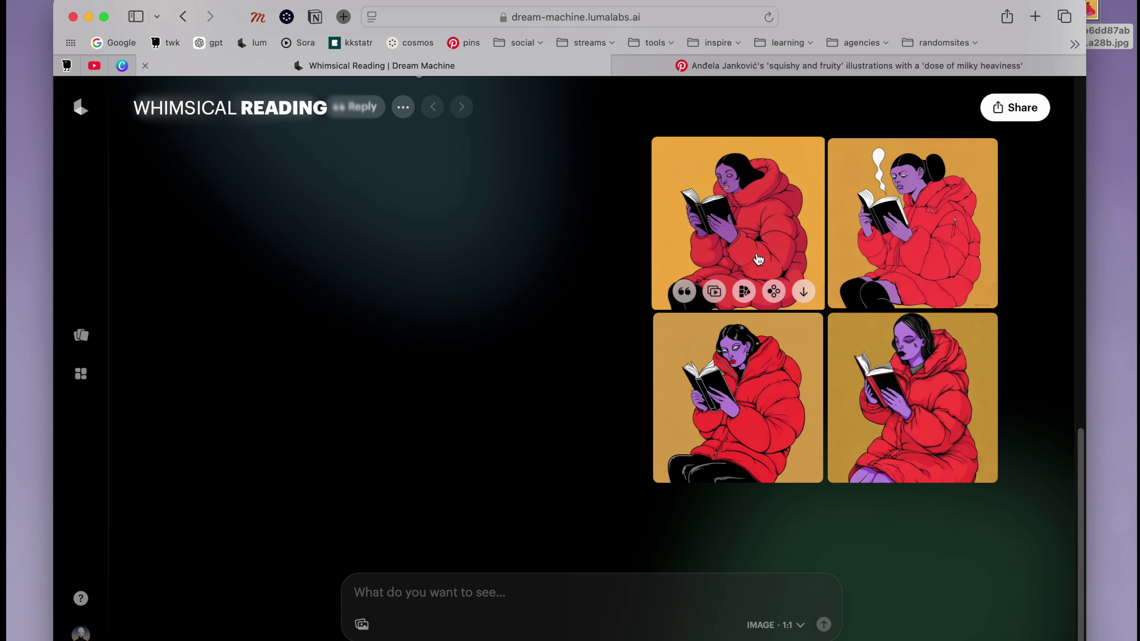
click(759, 260)
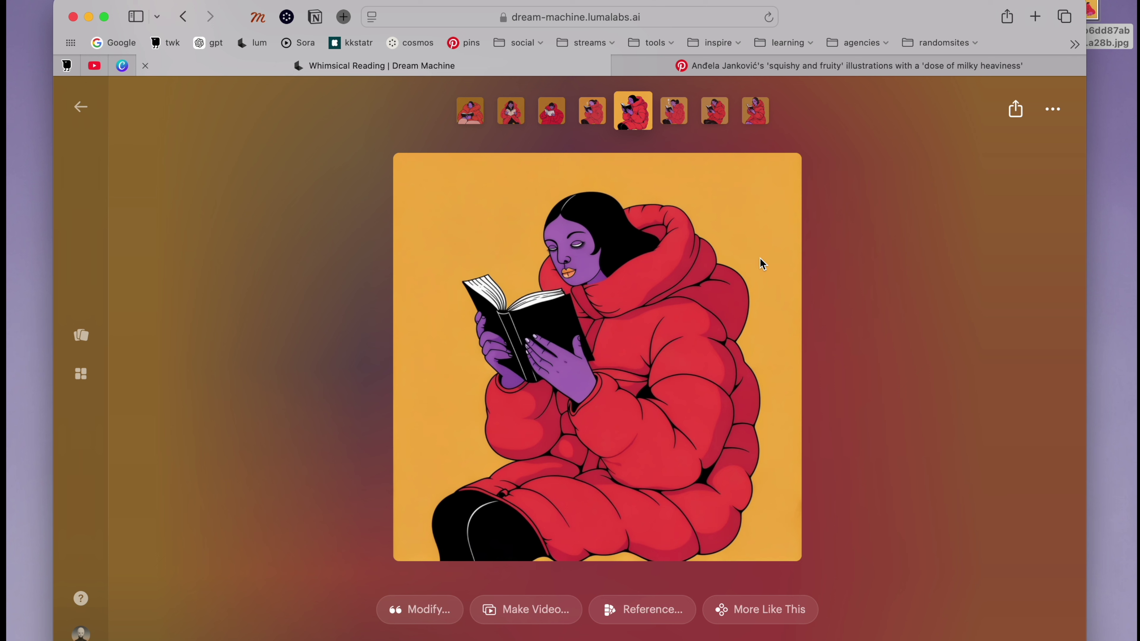
click(1044, 117)
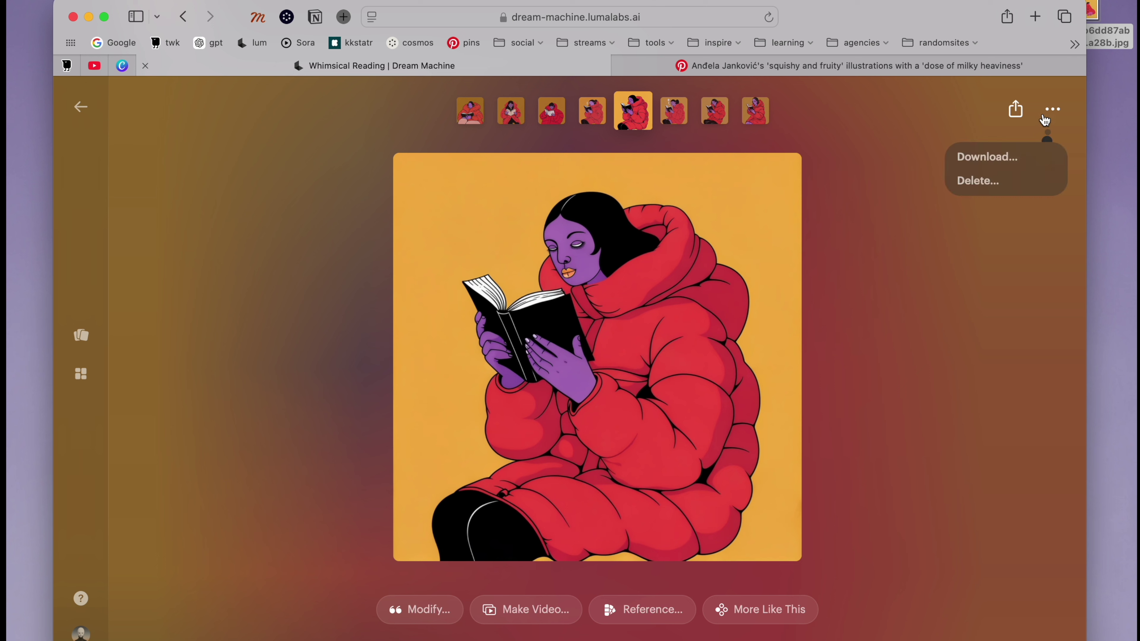
click(1014, 156)
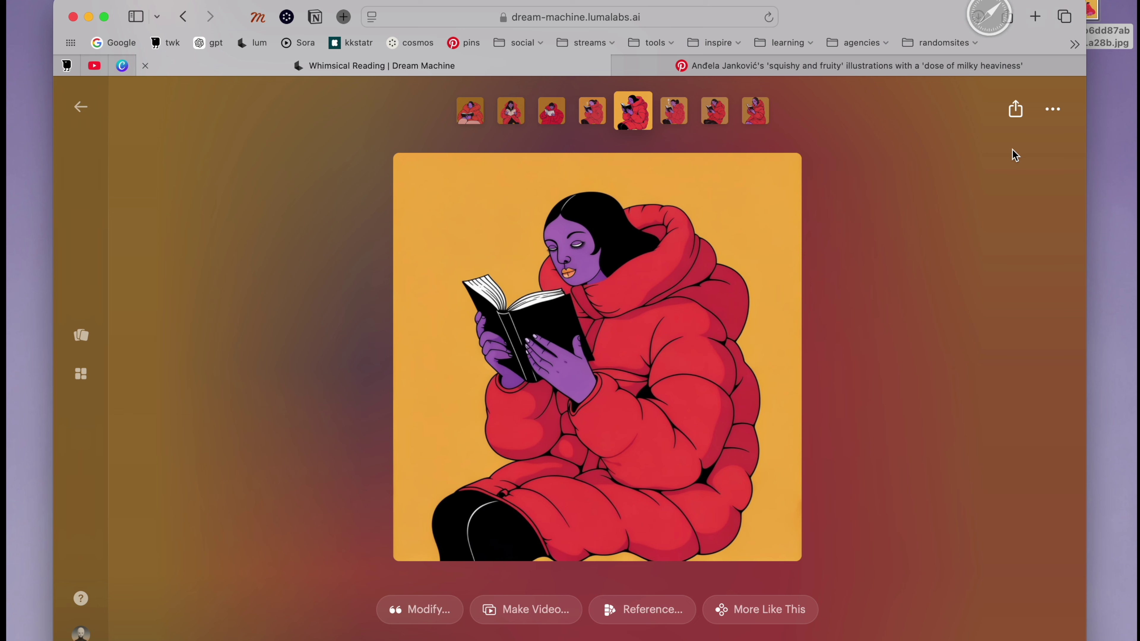
drag(937, 90, 1102, 177)
drag(830, 12, 835, 30)
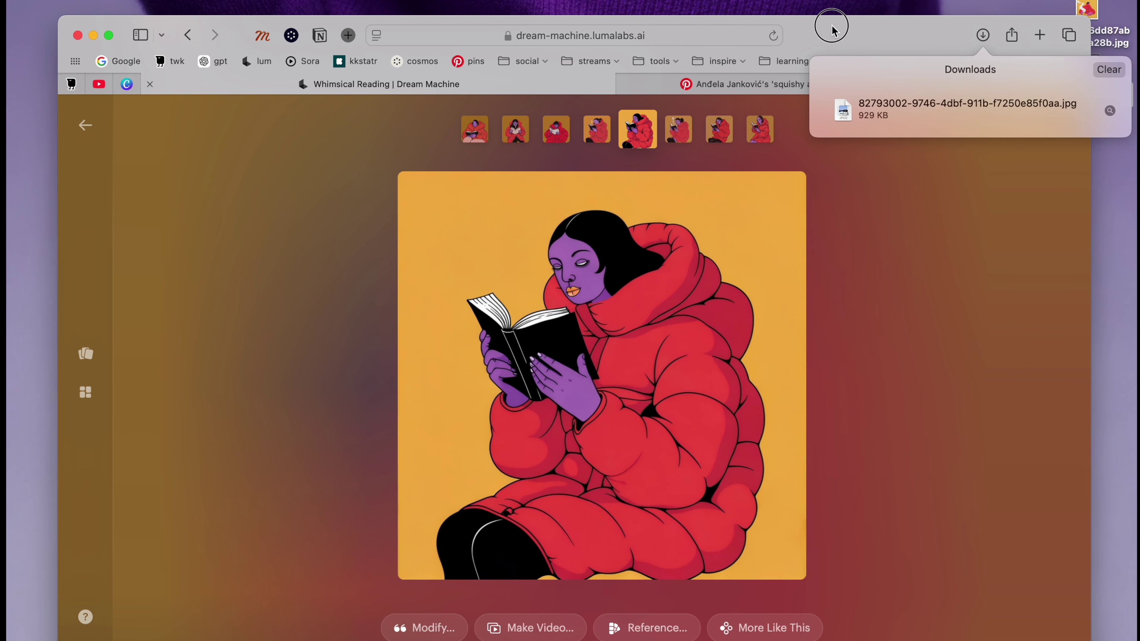
click(94, 35)
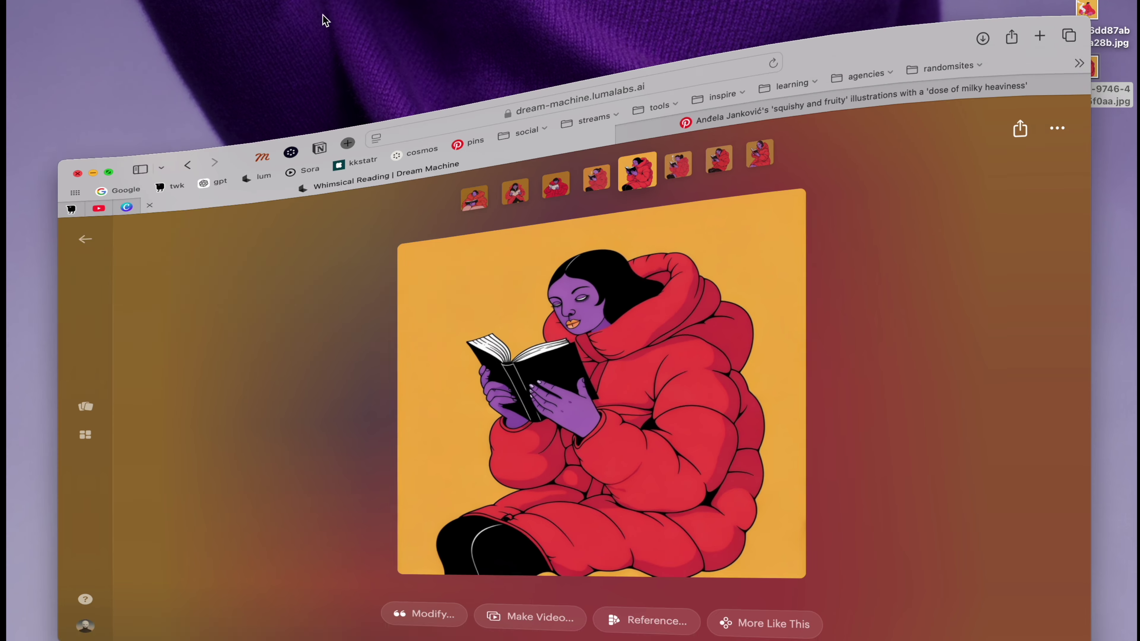
- Preview the downloaded illustration of the reading woman on the desktop
click(1086, 68)
key(space)
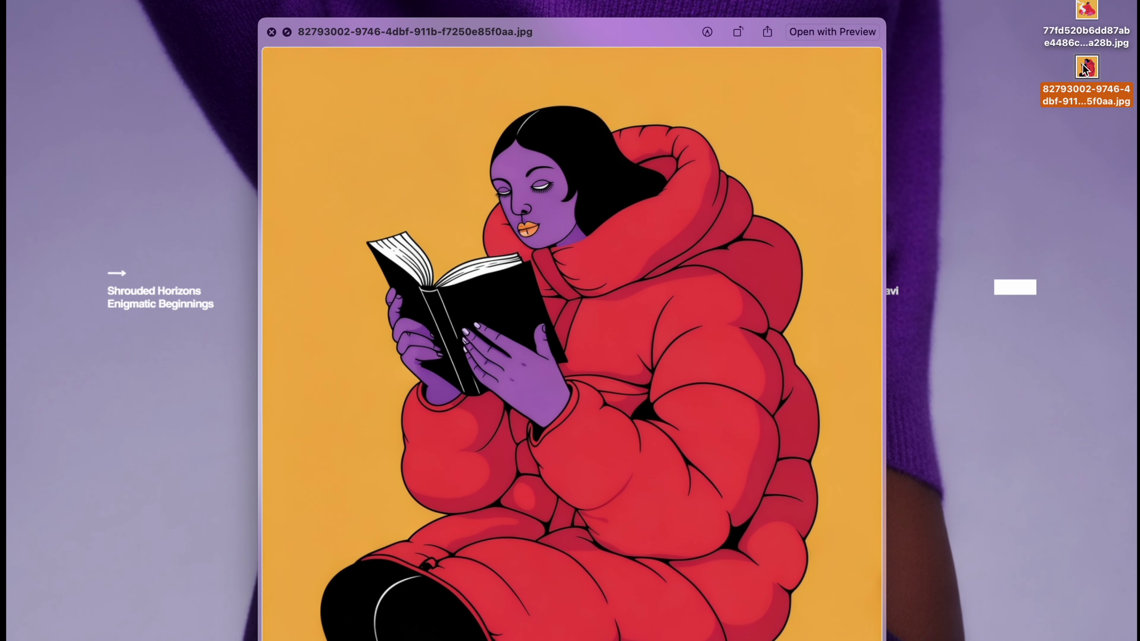
key(space)
- Open the downloaded illustration from the desktop in Adobe Photoshop 2025 and show the whole image at 50% zoom
mouse_move(9, 301)
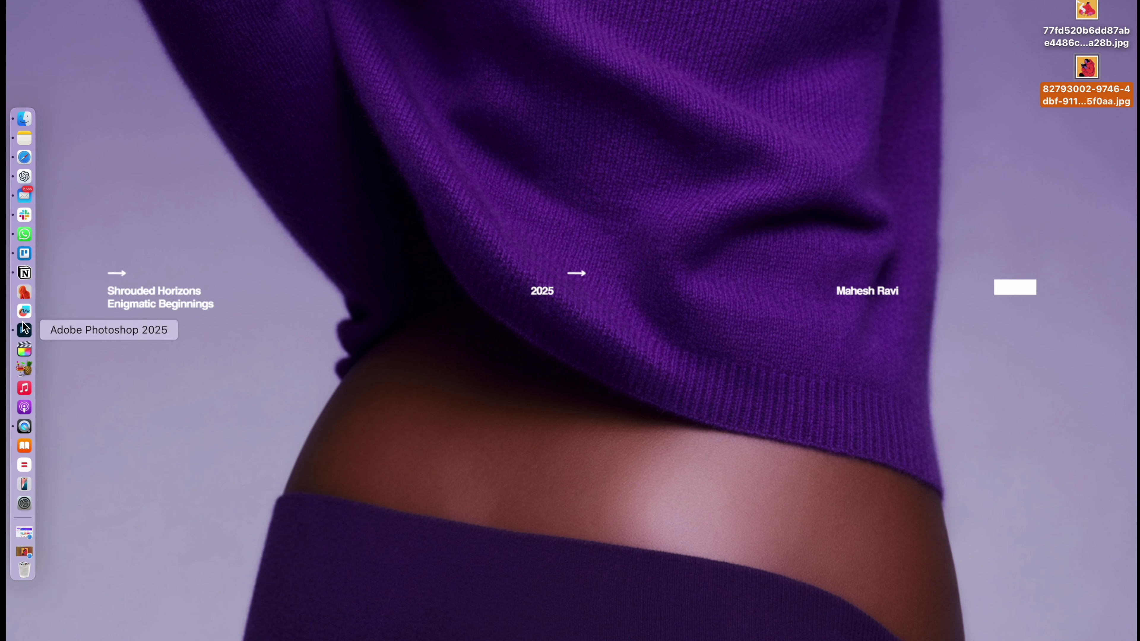
drag(1077, 78, 22, 335)
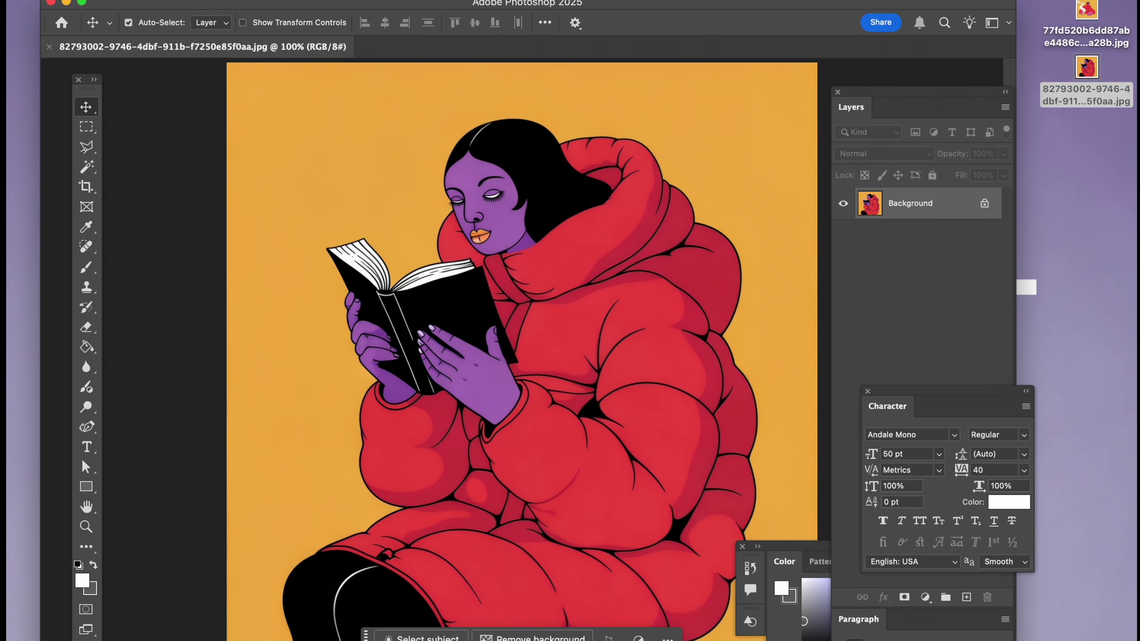
key(super+minus)
key(super+minus)
drag(330, 349, 314, 265)
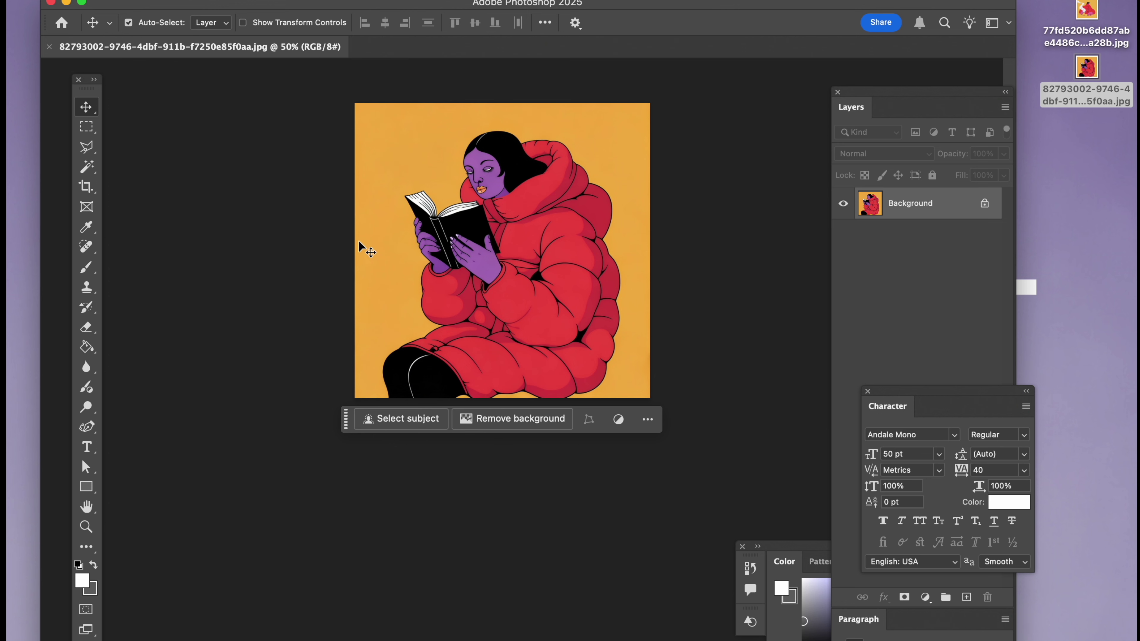
- Extend the canvas below the woman with Generative Expand, using the prompt "legs black pants"
click(82, 194)
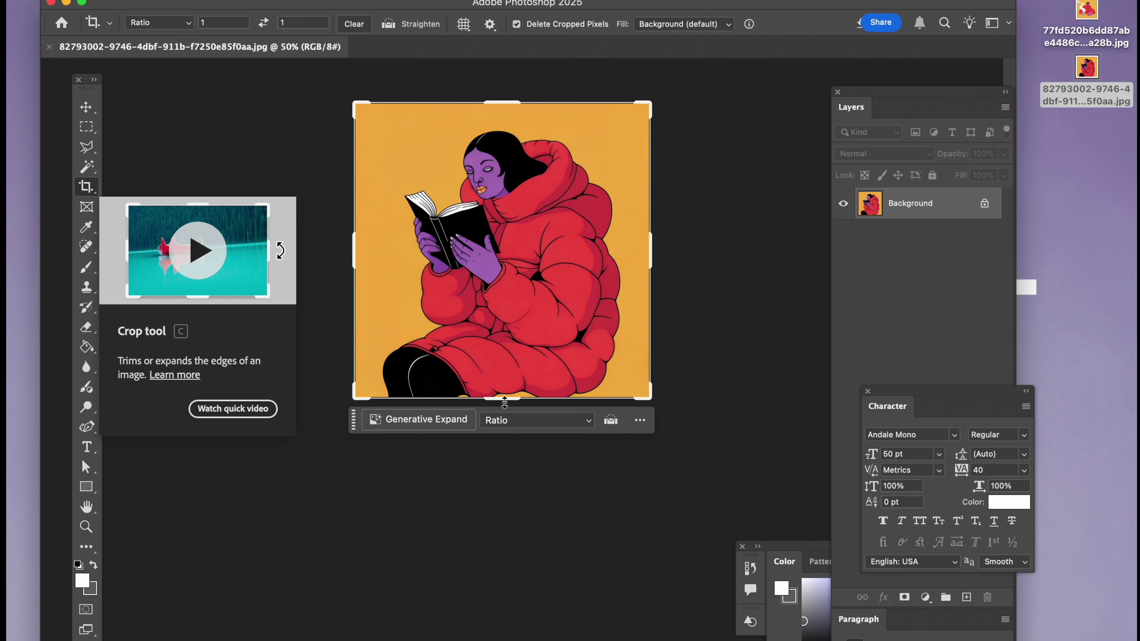
drag(503, 398, 503, 534)
click(422, 595)
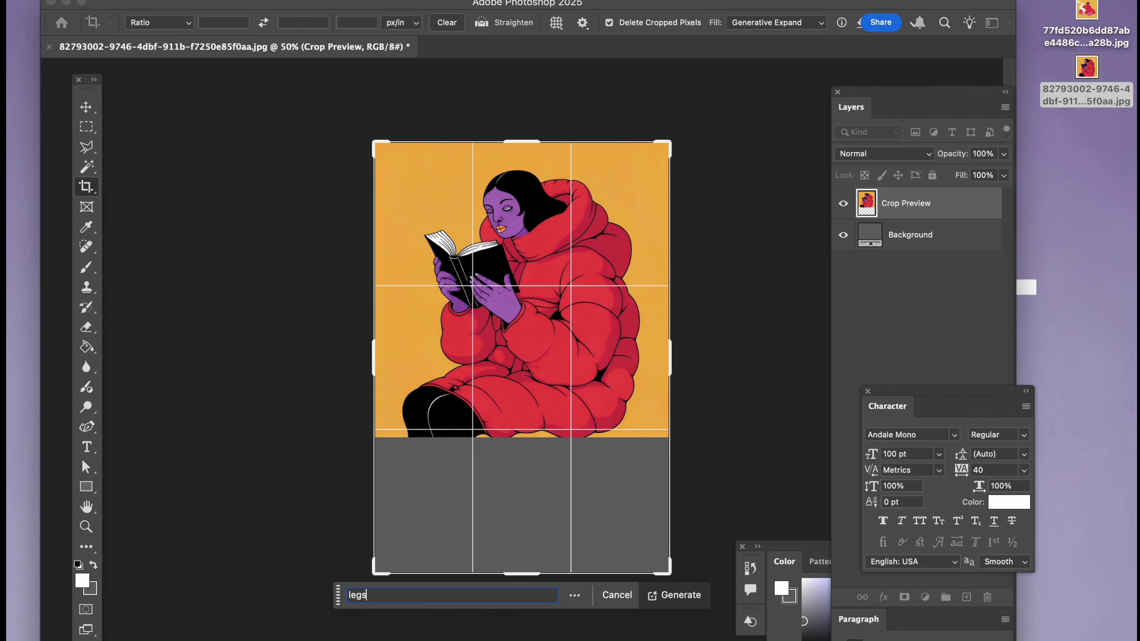
text(legs blka)
click(665, 601)
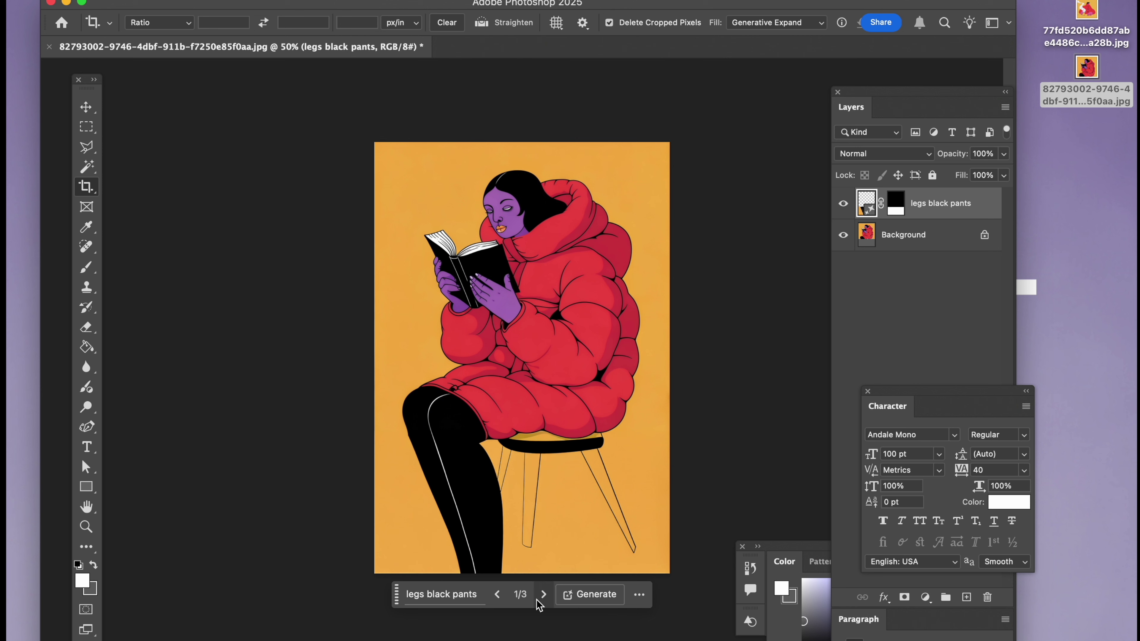
- Compare the generated leg variations and keep variation 2 of 3, the one without a chair
click(543, 595)
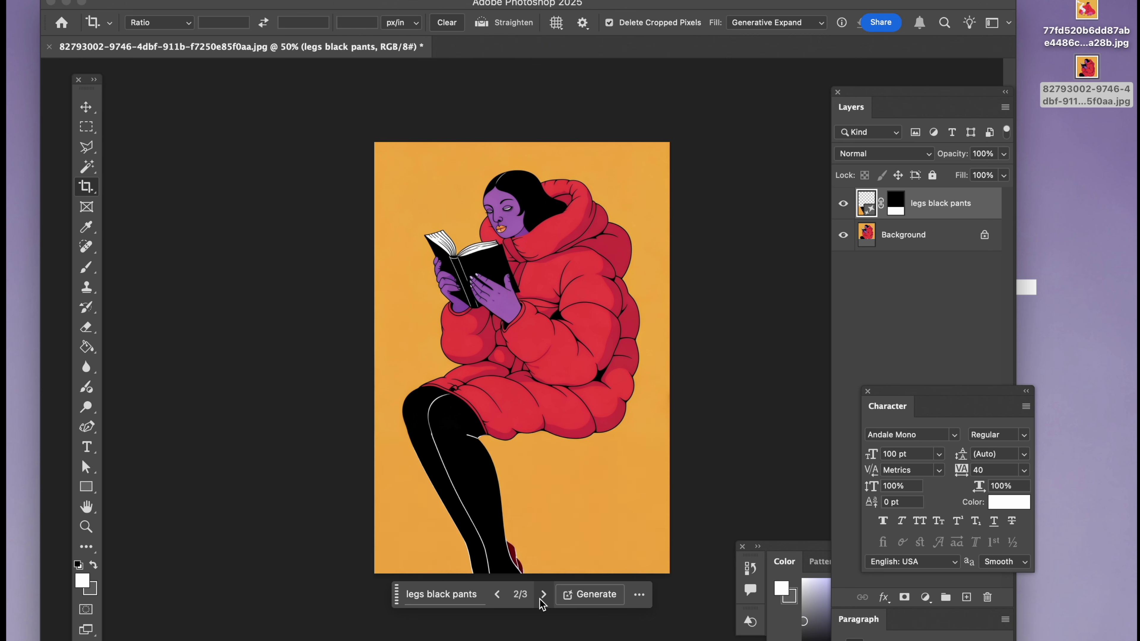
click(543, 595)
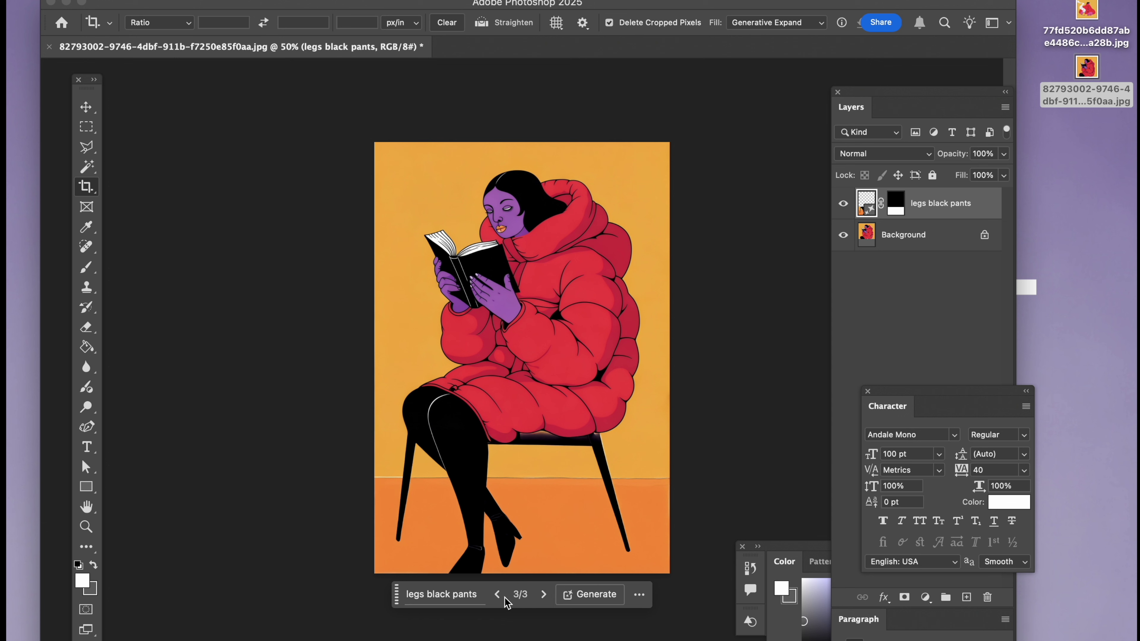
click(497, 594)
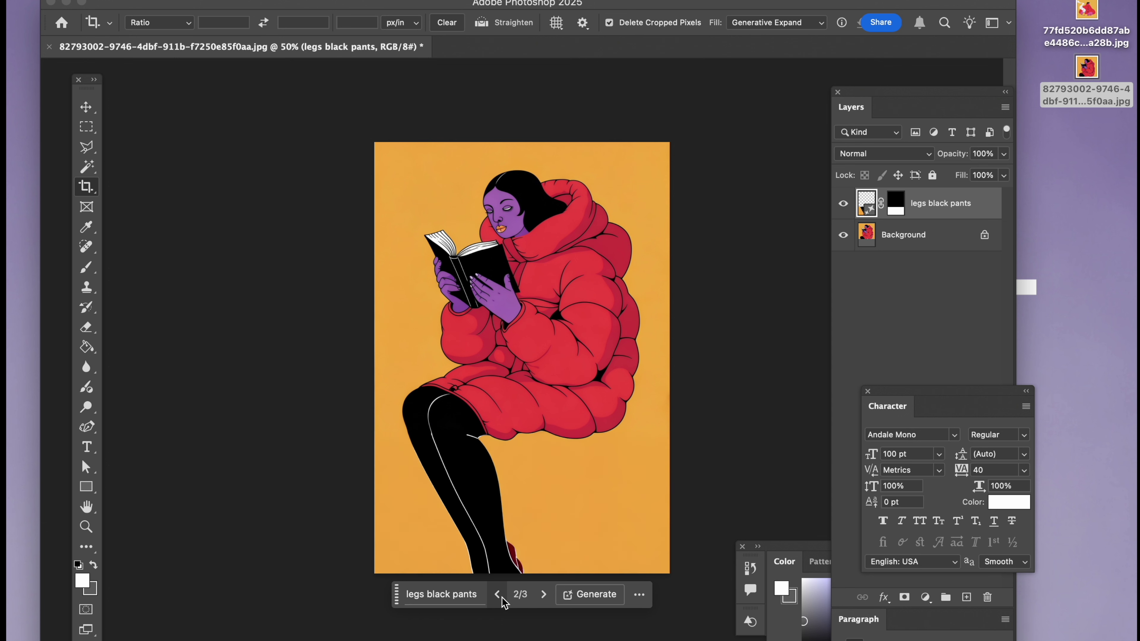
click(497, 595)
click(543, 595)
- Merge the generated legs layer with the Background and remove the orange background around the woman
click(86, 107)
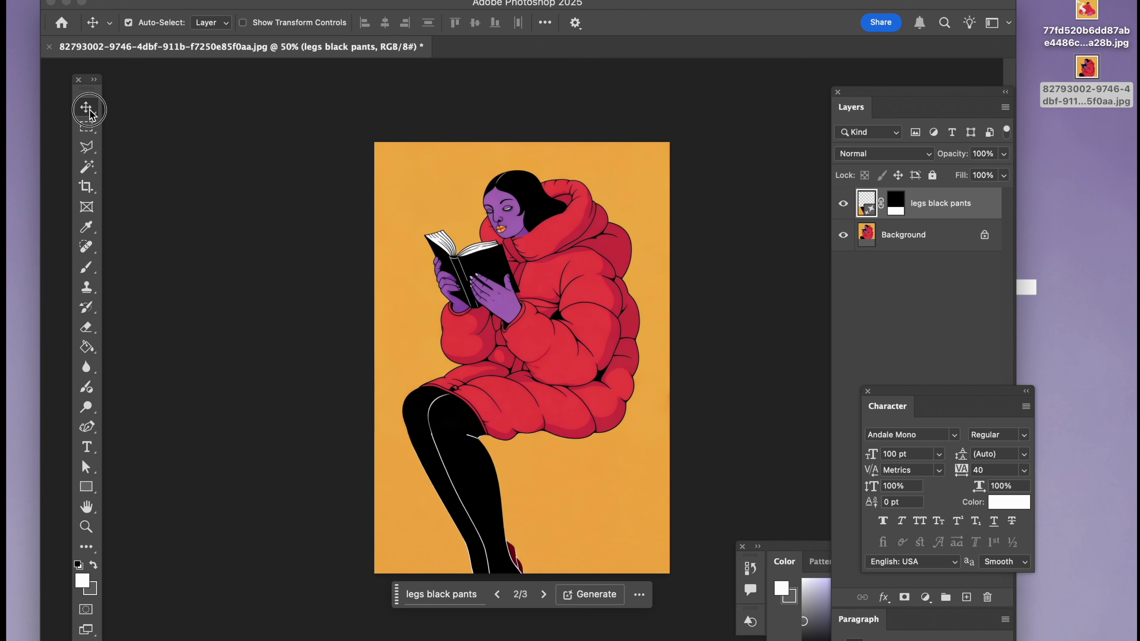
click(921, 241)
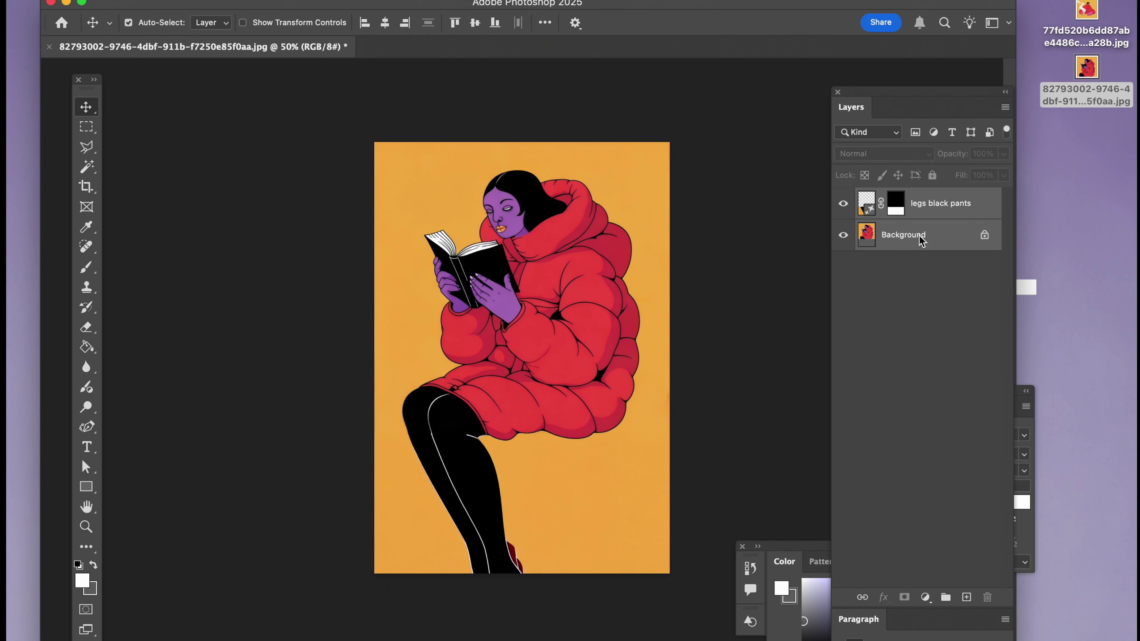
key(super+z)
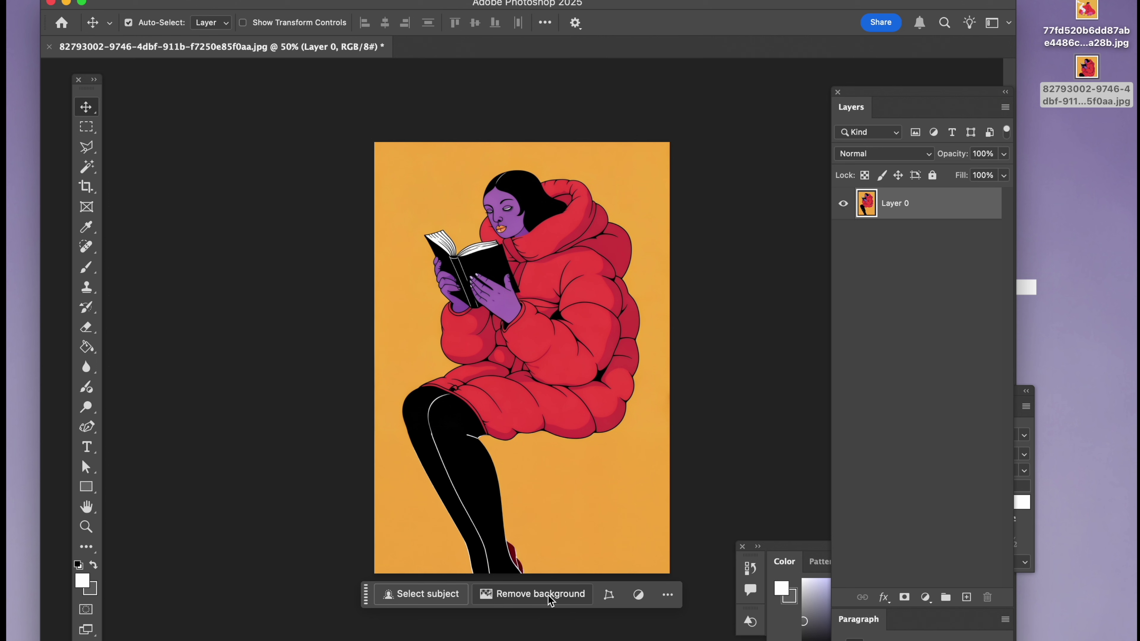
click(532, 594)
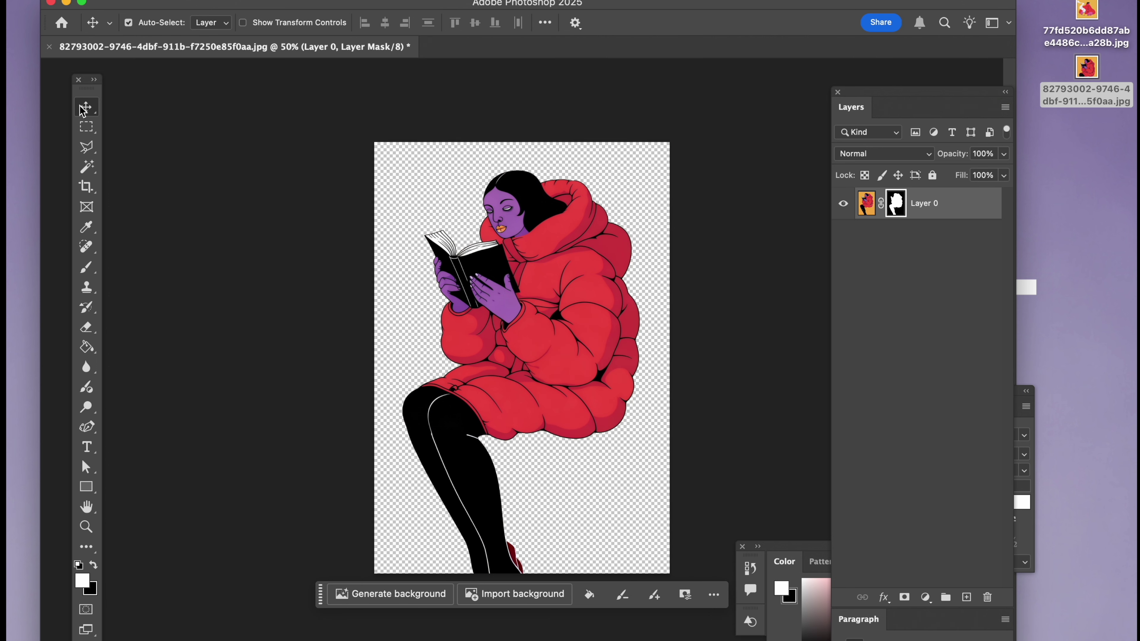
click(255, 158)
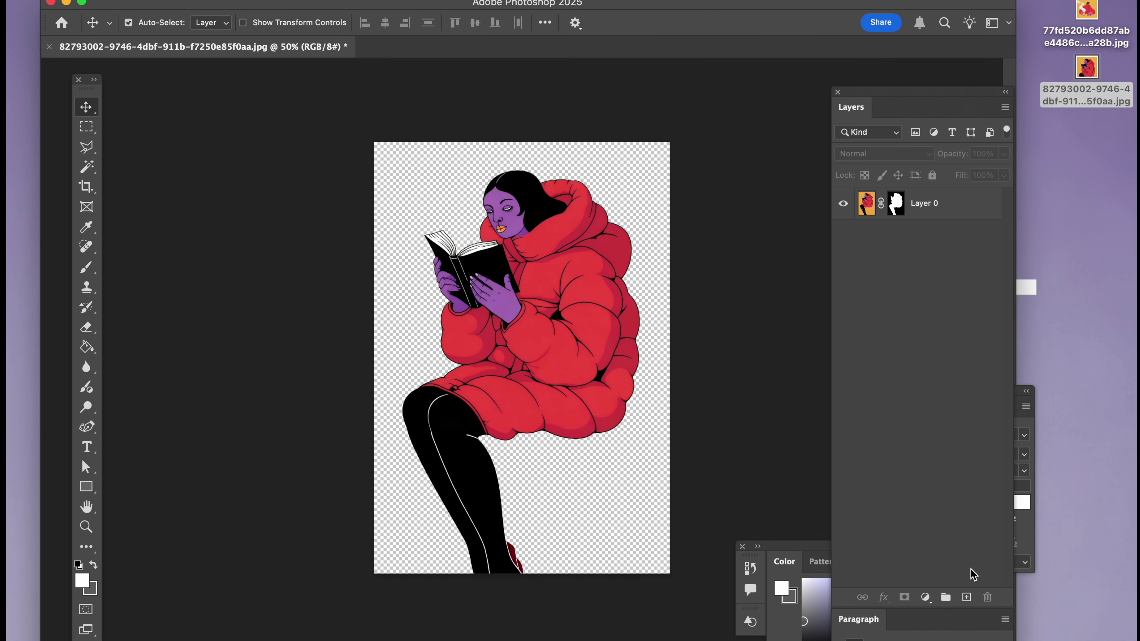
- Add an empty layer and merge it with the masked character layer so the cutout becomes one plain layer
click(967, 598)
shift+click(918, 232)
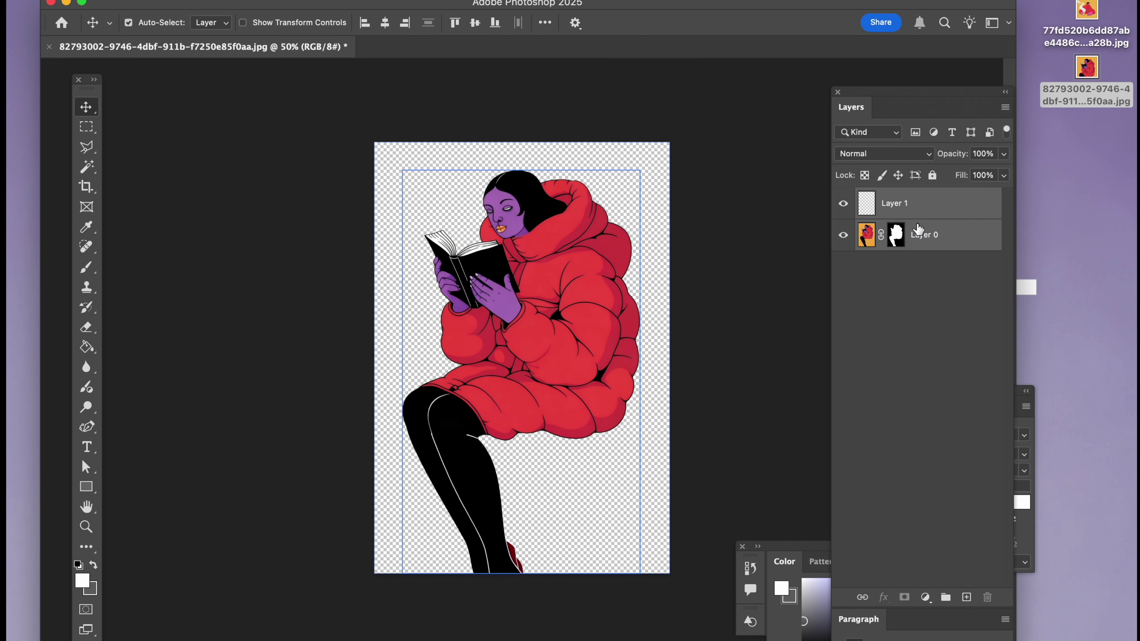
key(ctrl+e)
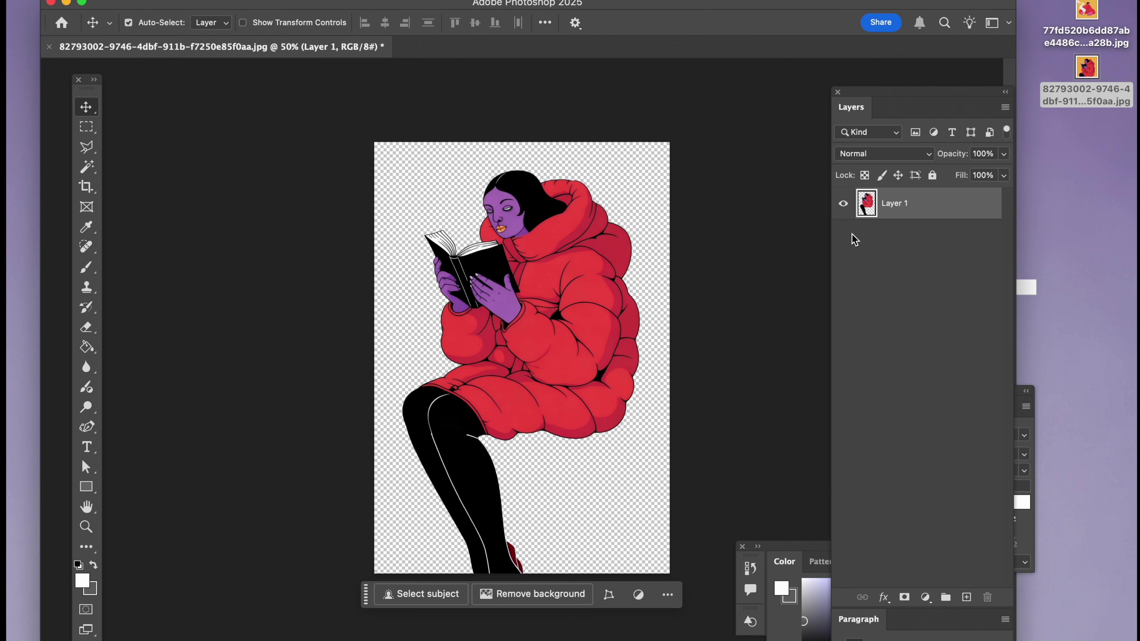
- Outline the woman's face and hair with the Polygonal Lasso and cut the selection onto its own layer
key(super+equal)
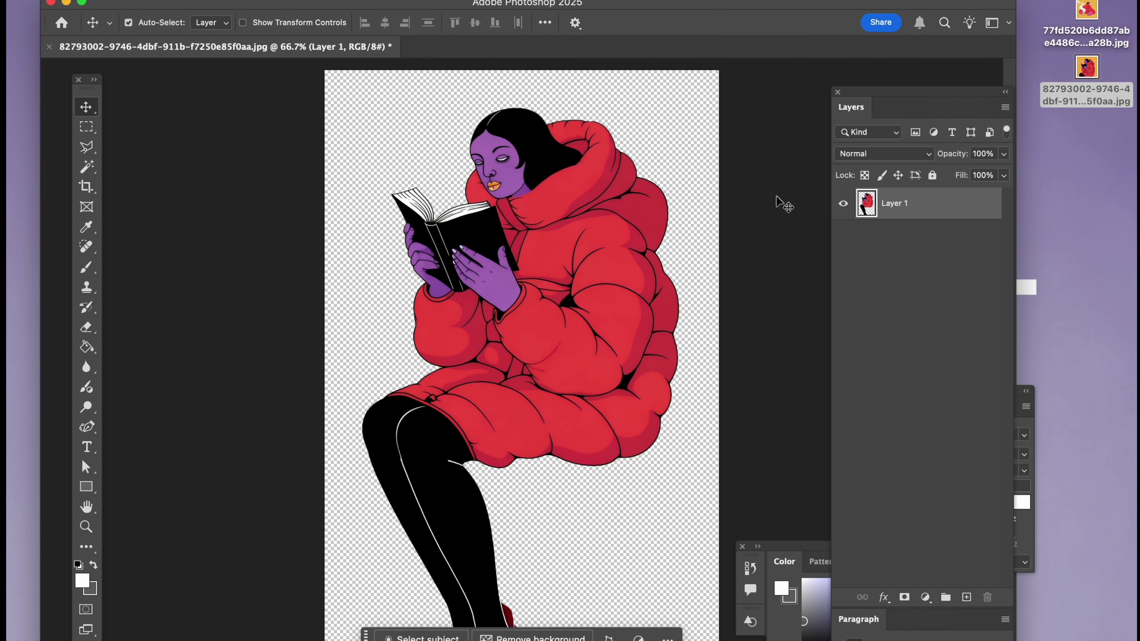
click(87, 147)
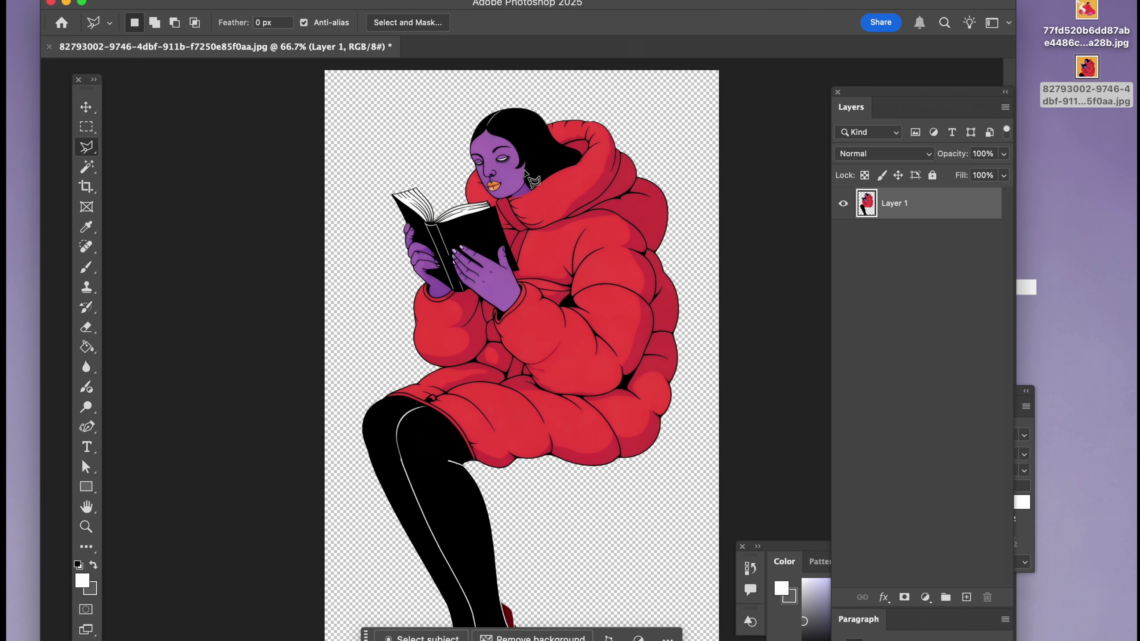
click(475, 171)
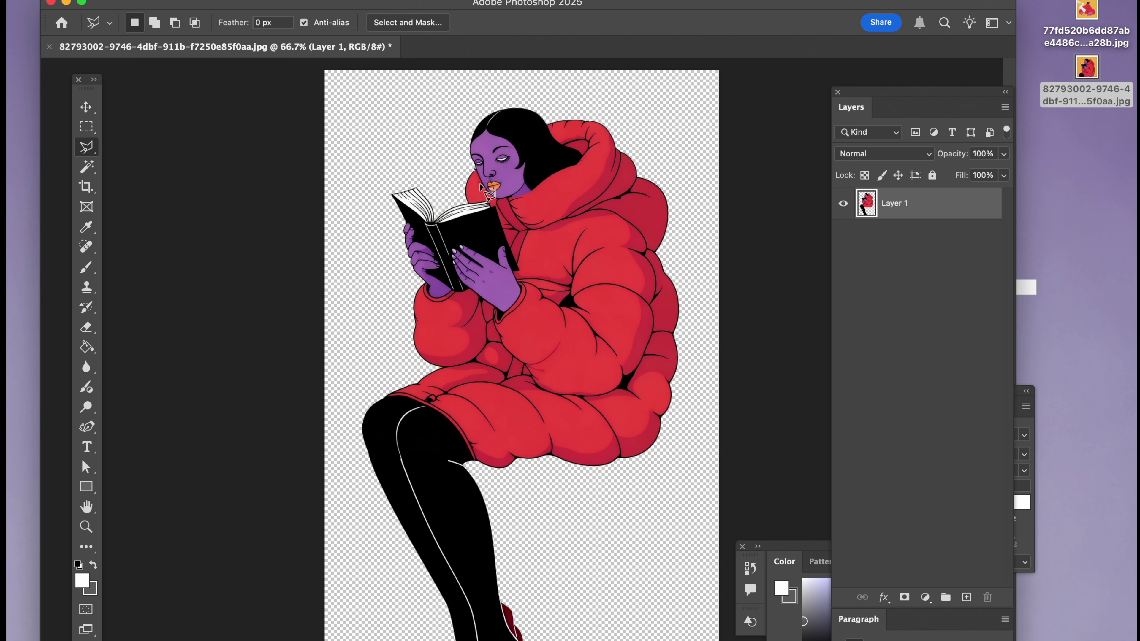
click(497, 199)
click(532, 192)
click(543, 180)
click(584, 154)
click(549, 134)
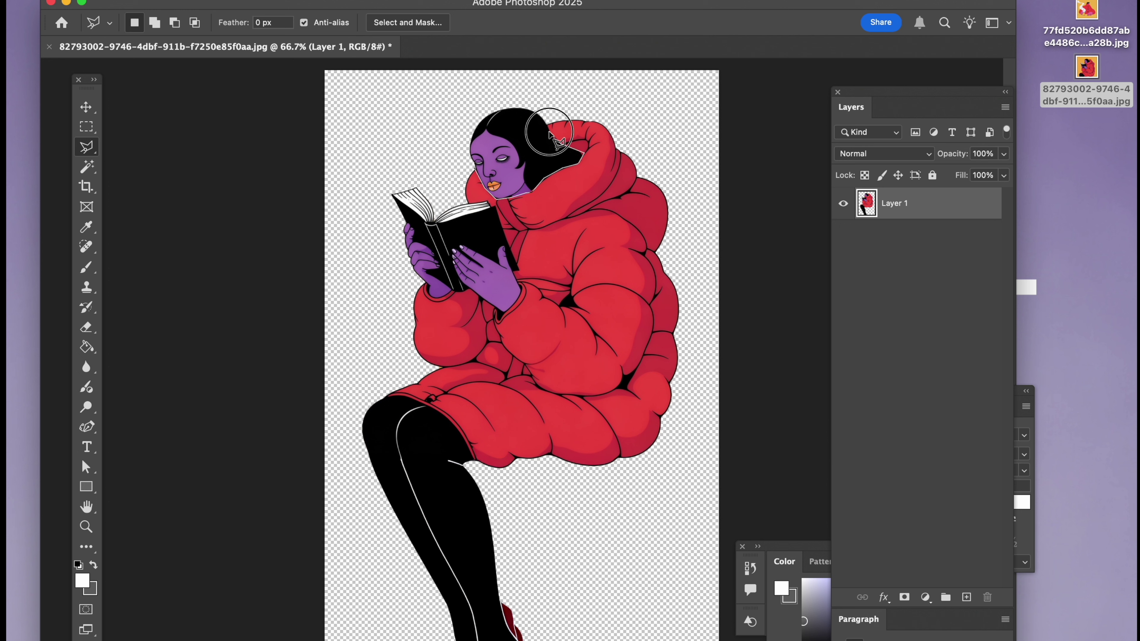
click(555, 92)
click(508, 85)
click(443, 107)
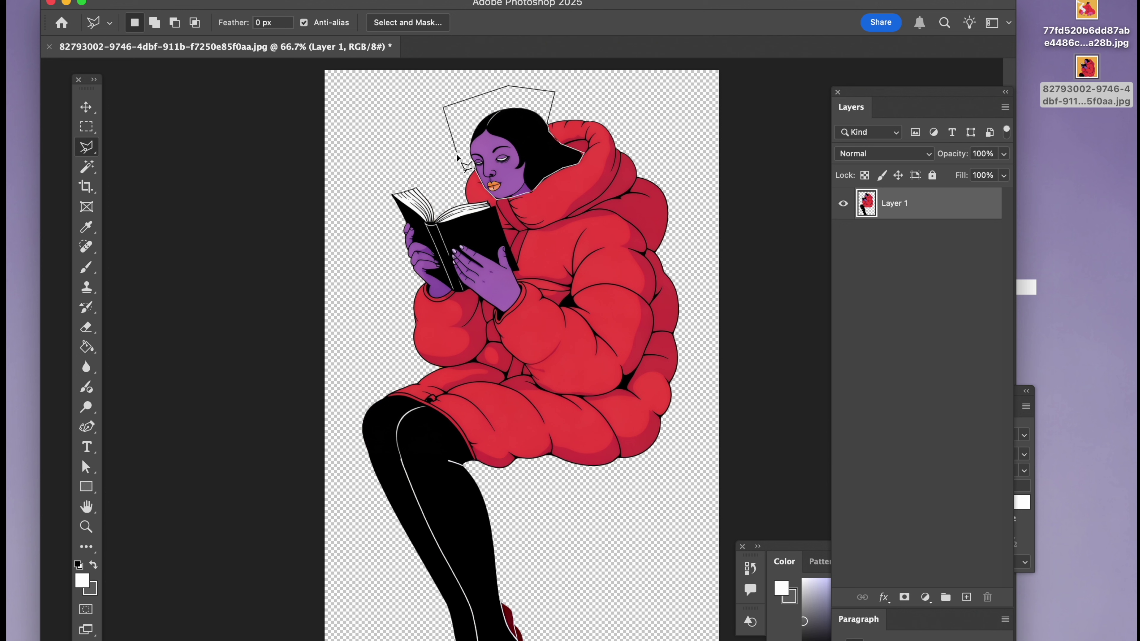
click(491, 189)
right_click(497, 141)
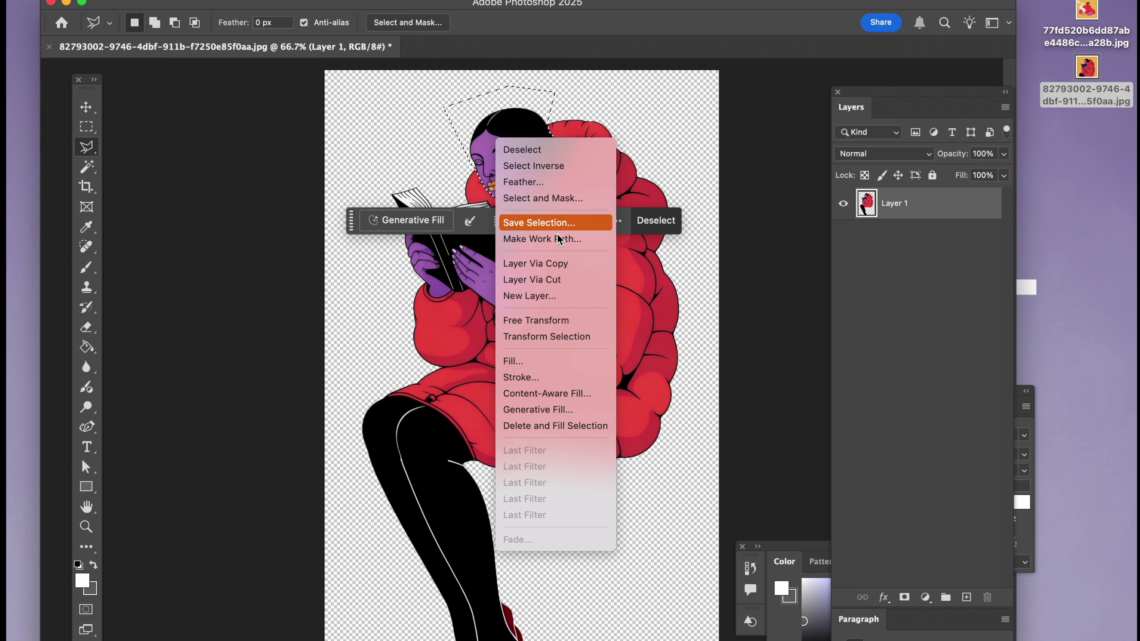
click(553, 280)
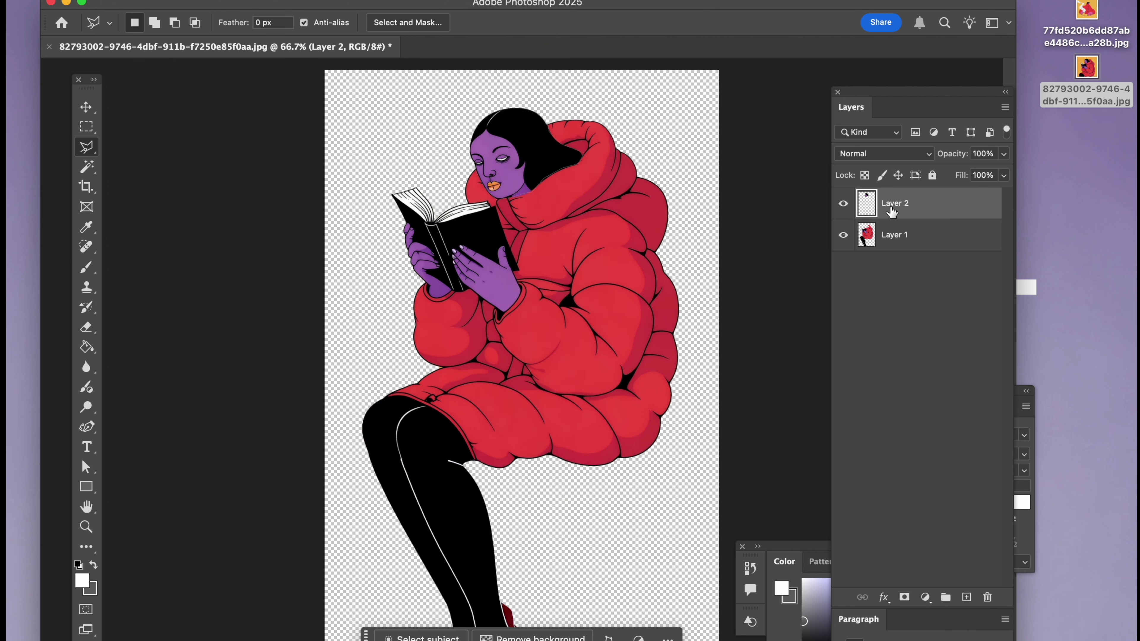
- Rename the new cutout layer as head and check it by toggling its visibility
double_click(894, 204)
text(head)
key(Return)
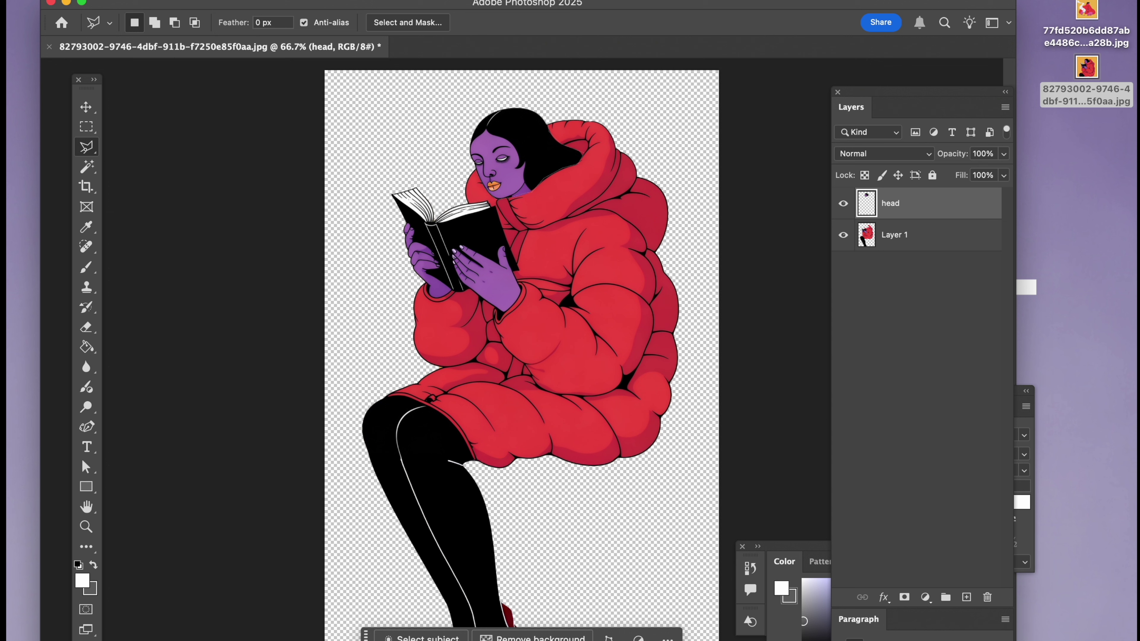
click(843, 204)
click(844, 204)
- Outline the book and both hands with the Polygonal Lasso and cut them from the character onto a separate layer
click(416, 279)
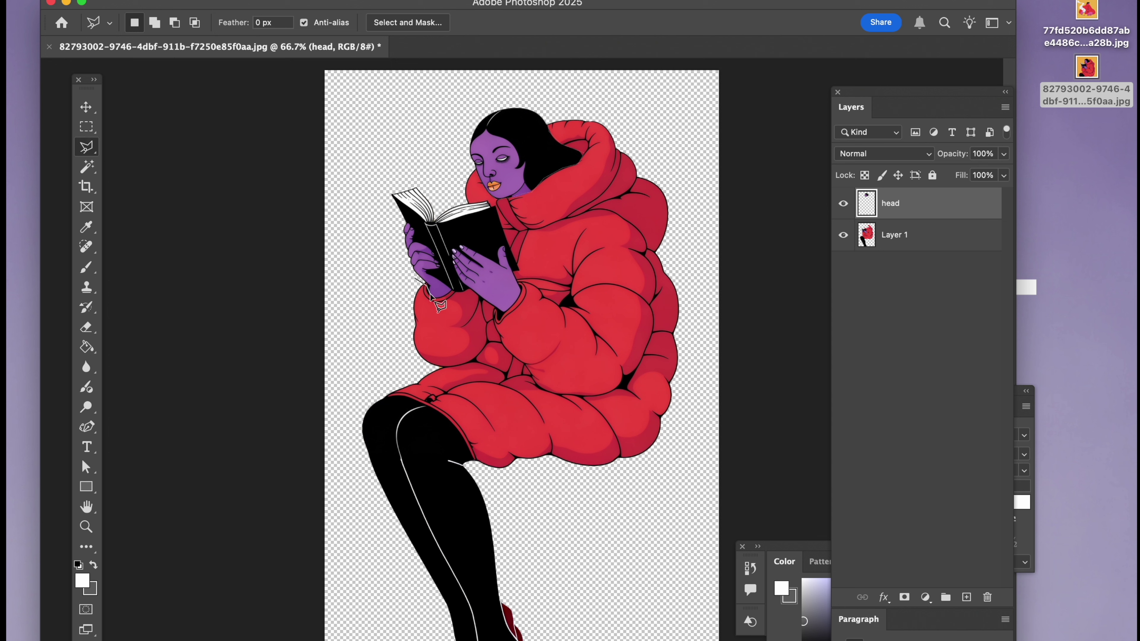
click(430, 297)
click(454, 294)
click(502, 315)
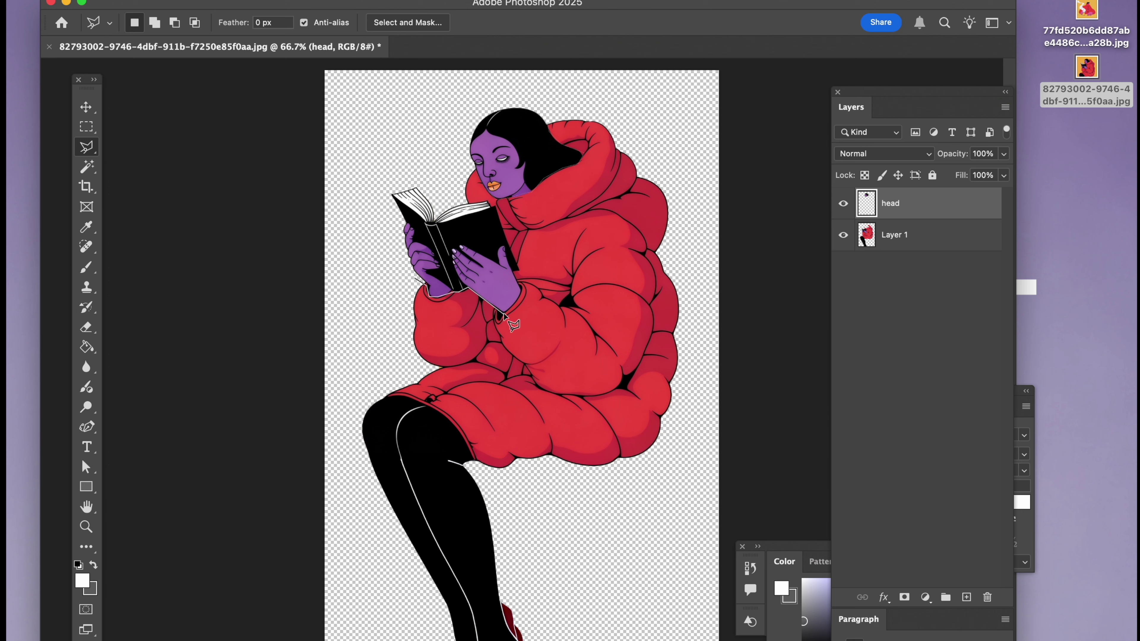
click(522, 291)
click(517, 270)
click(496, 213)
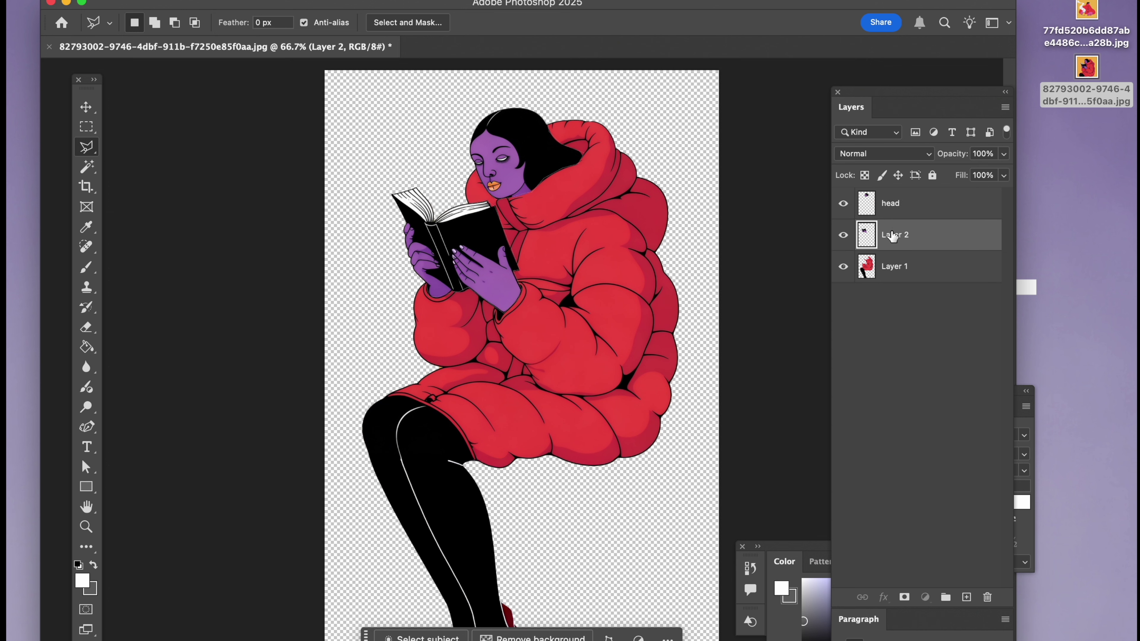
- Rename the book and hands layer as book, and toggle the visibility of the book and head layers to check the separation
double_click(891, 234)
text(book)
key(Return)
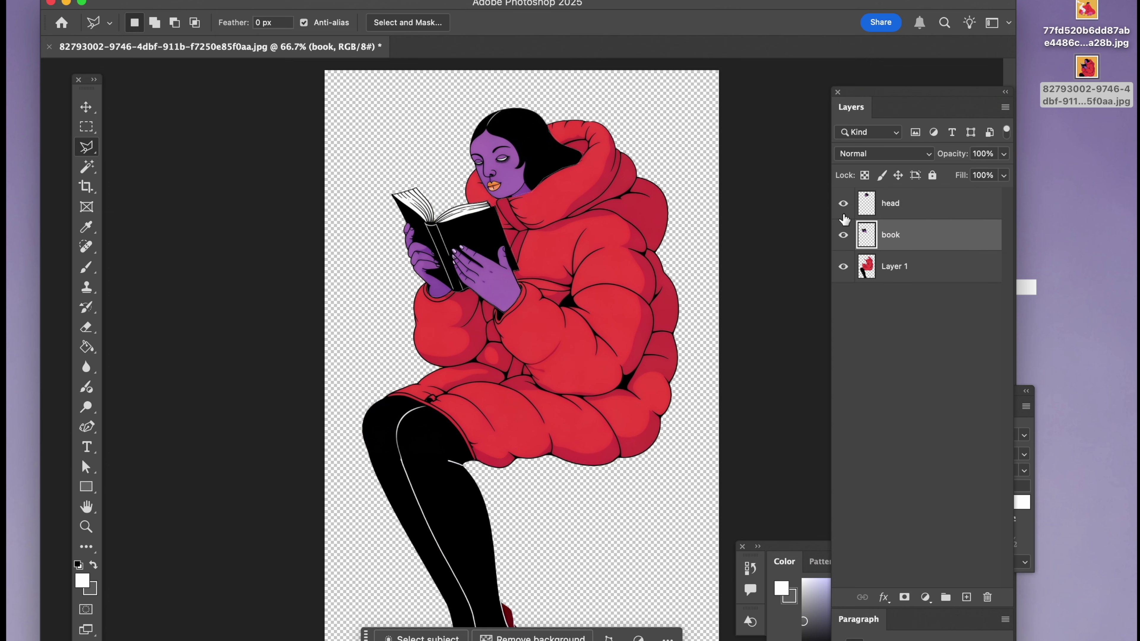
click(844, 235)
click(844, 235)
click(844, 205)
click(844, 205)
- Rename the remaining character layer as body and deselect all layers
double_click(903, 274)
text(body)
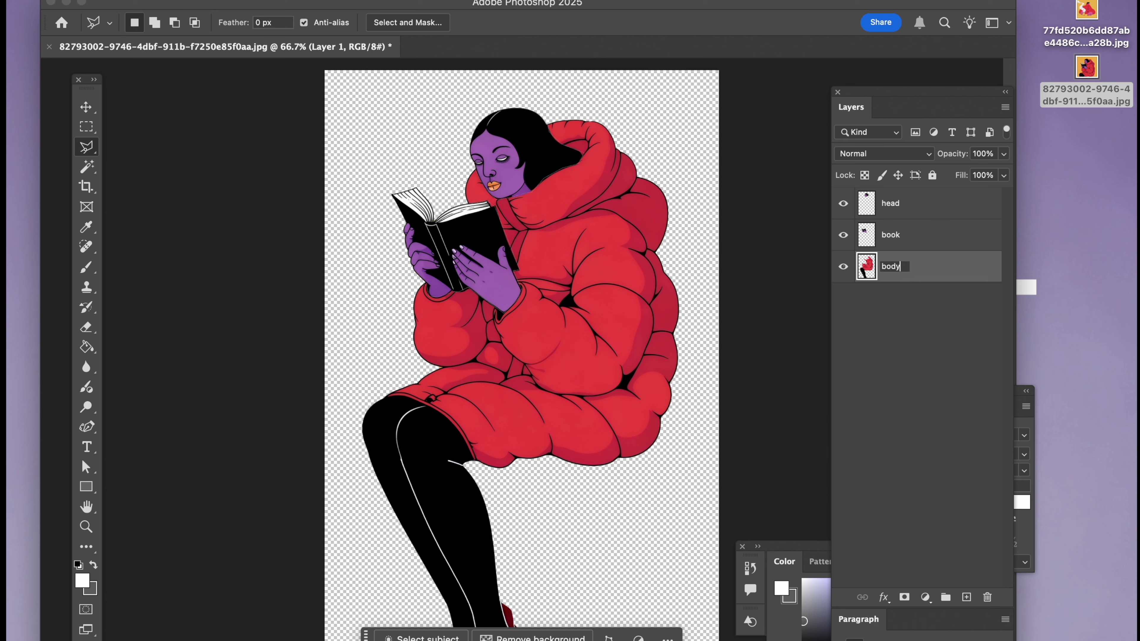
key(Return)
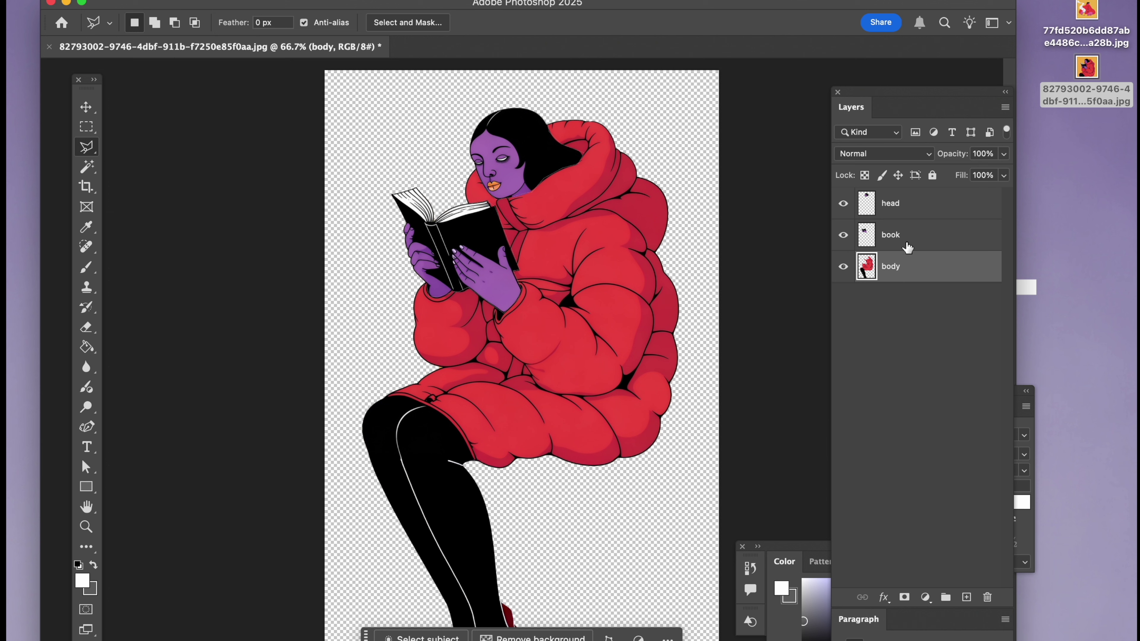
click(936, 327)
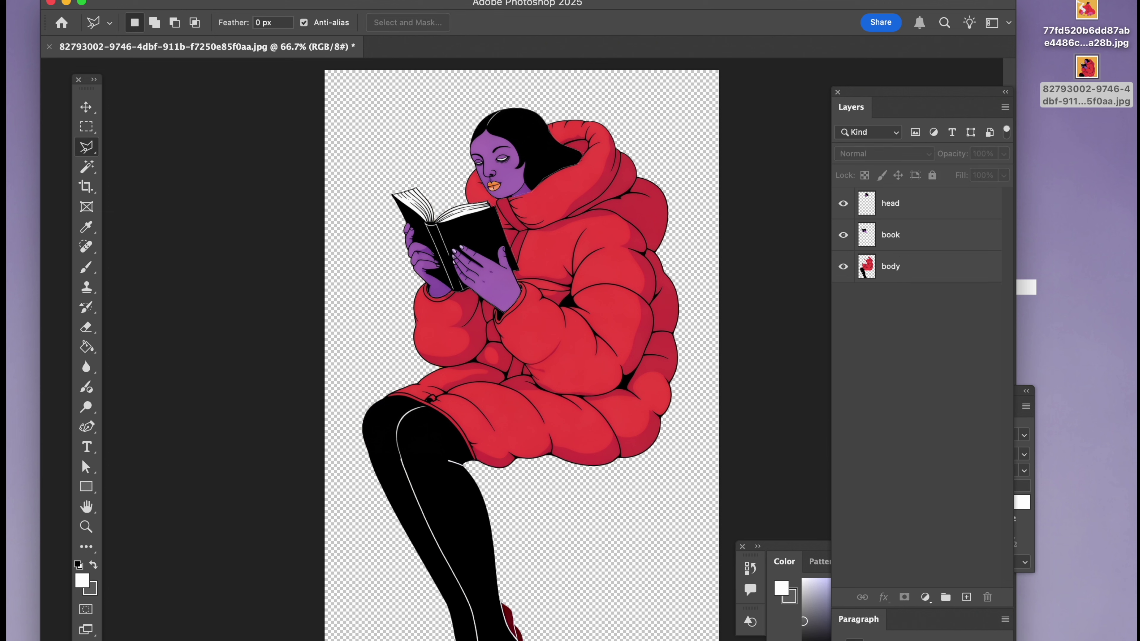
- Save the layered artwork to the Desktop as character.psd in Photoshop format with Maximize Compatibility on, and close the document
click(150, 0)
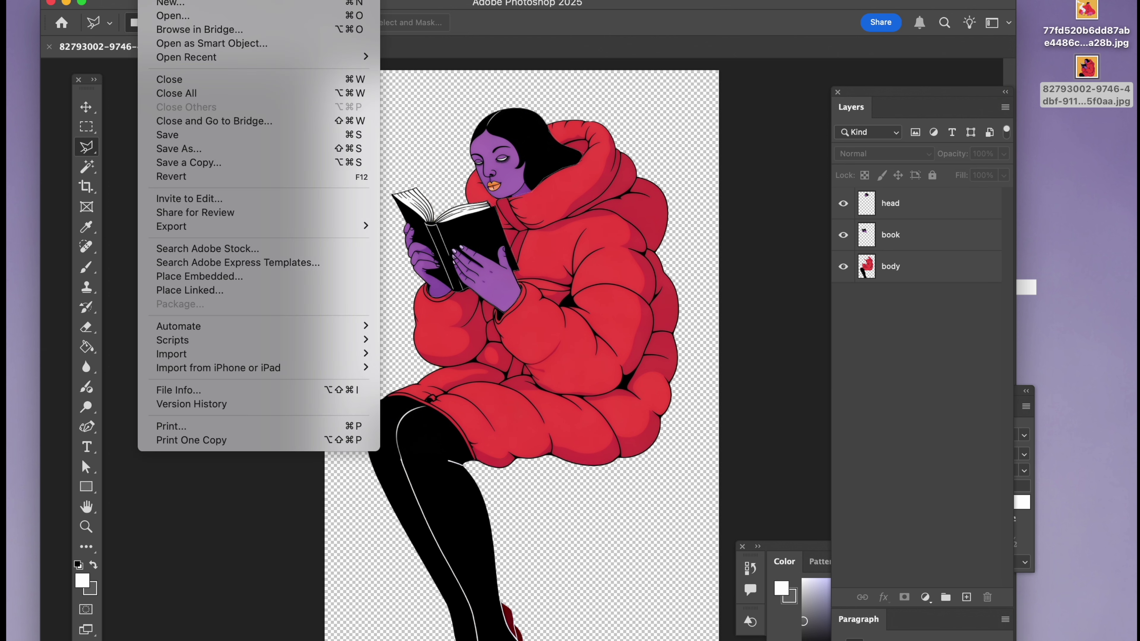
click(212, 152)
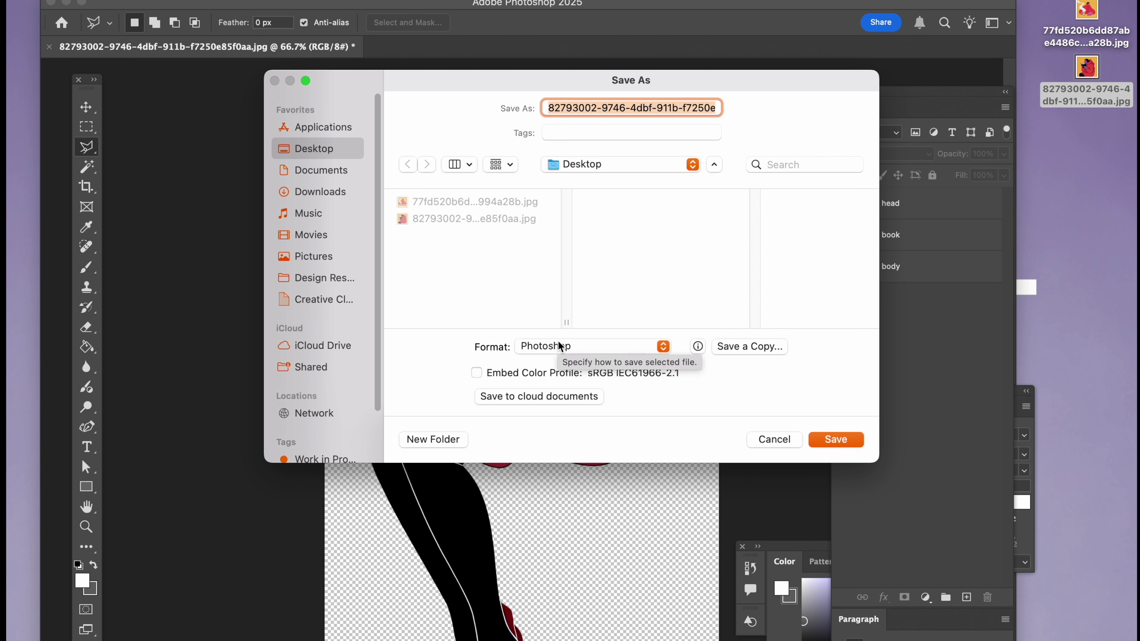
text(character.psd)
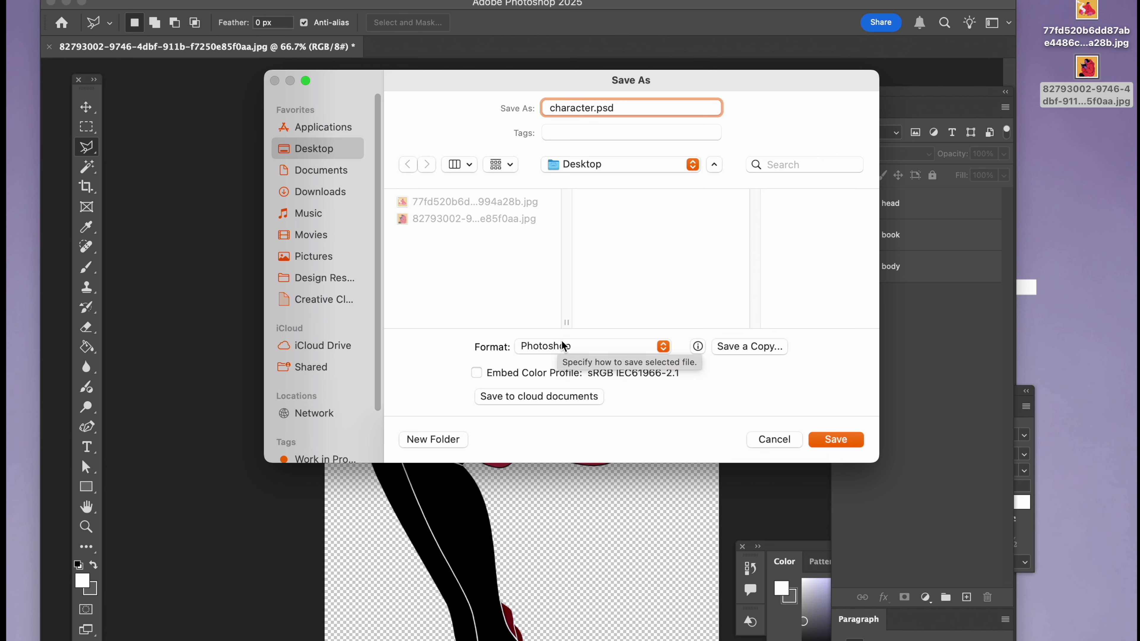
click(836, 439)
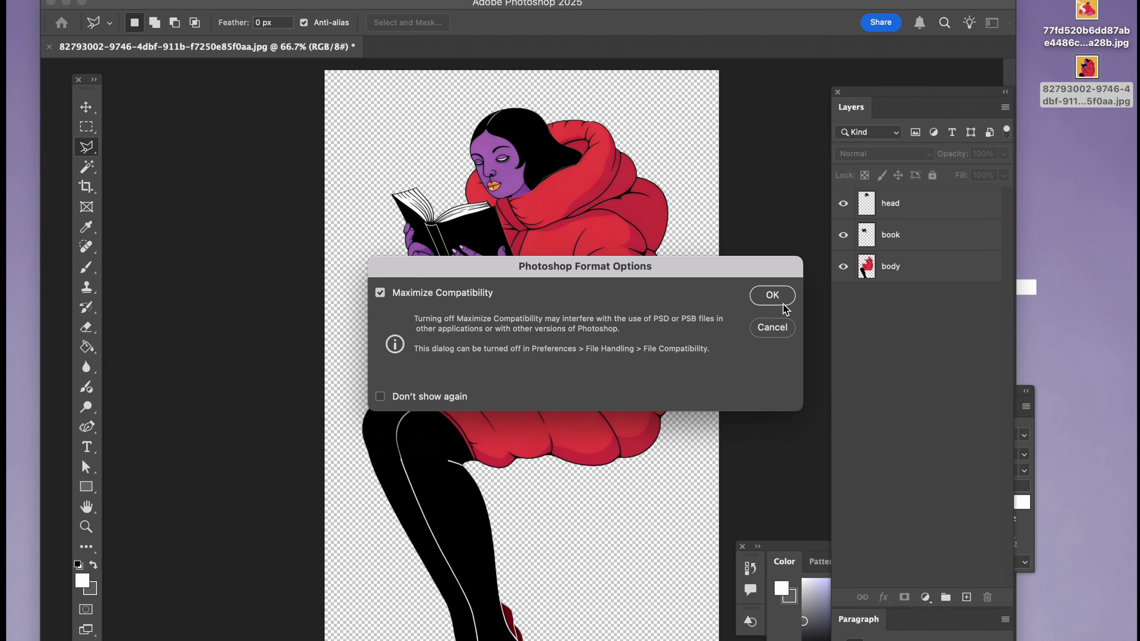
click(783, 304)
click(50, 3)
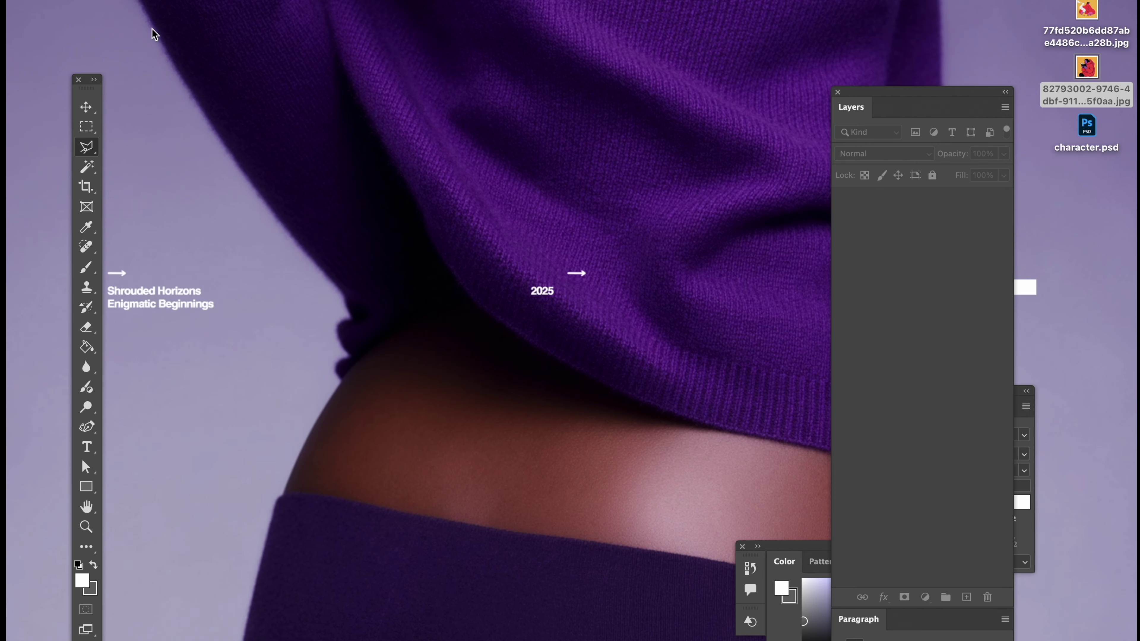
- Preview the saved character.psd file from the desktop
click(567, 273)
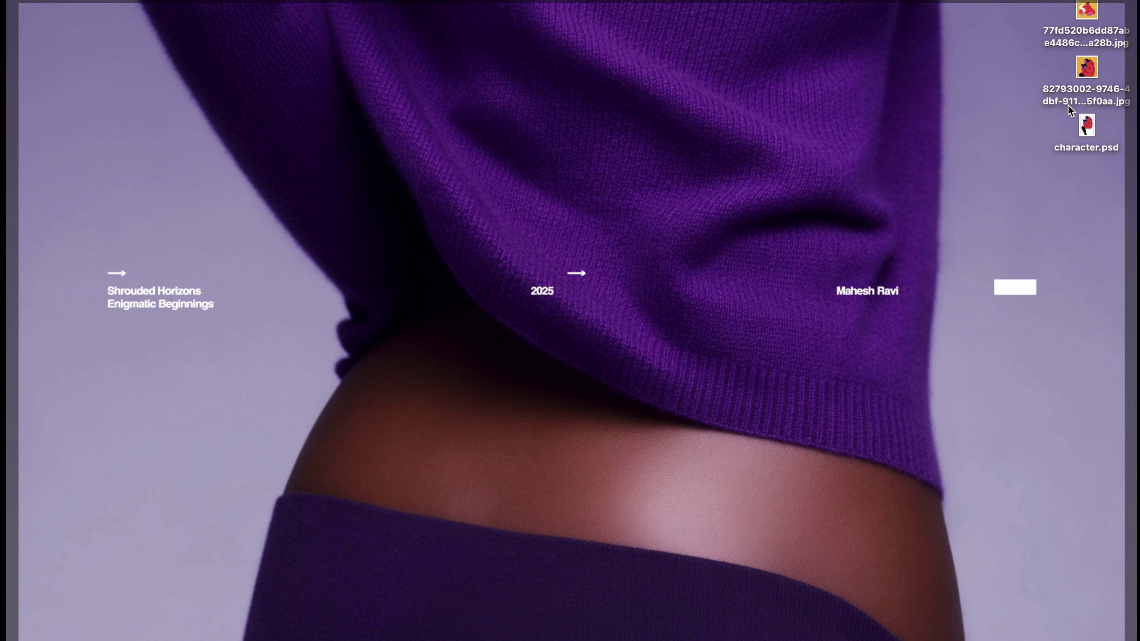
click(1089, 127)
key(space)
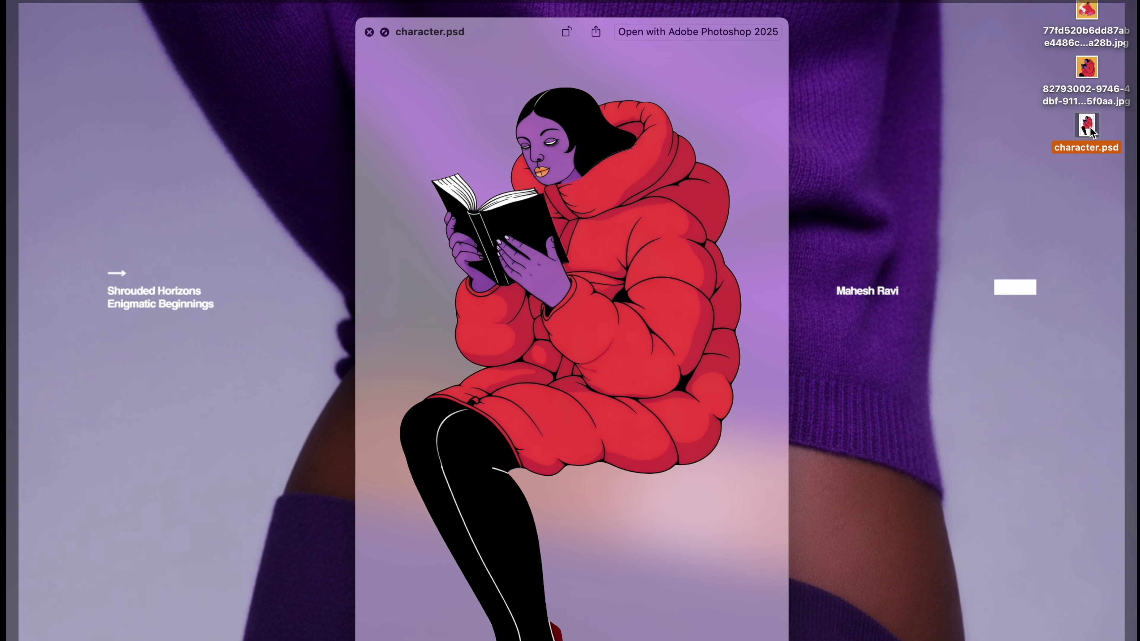
key(space)
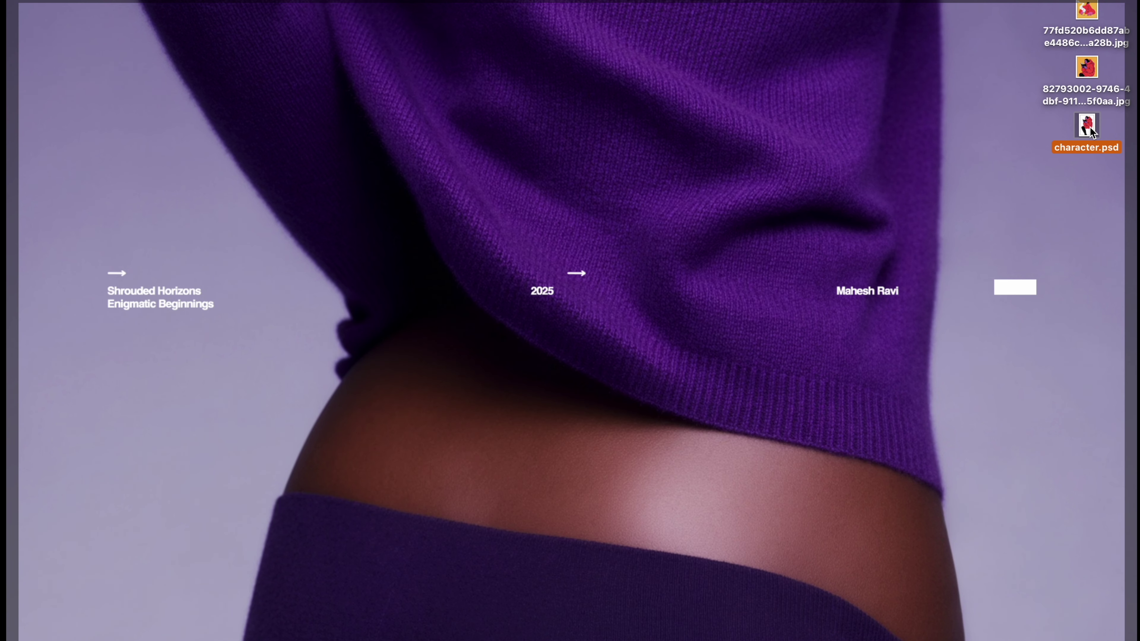
- Switch to Safari and open the Pexels website
mouse_move(17, 121)
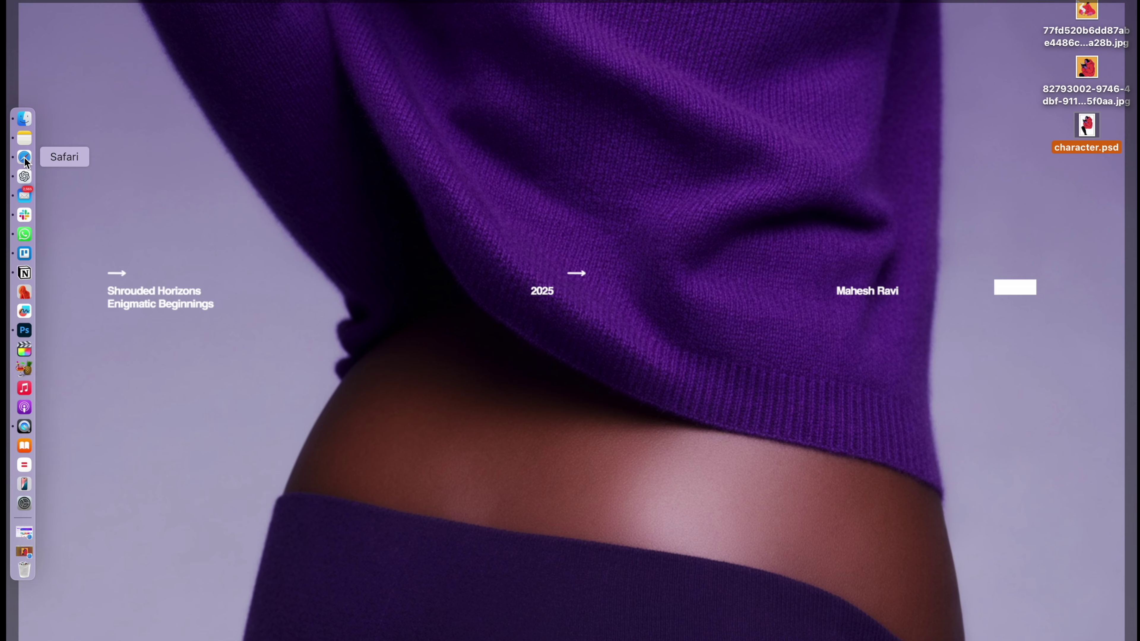
click(28, 555)
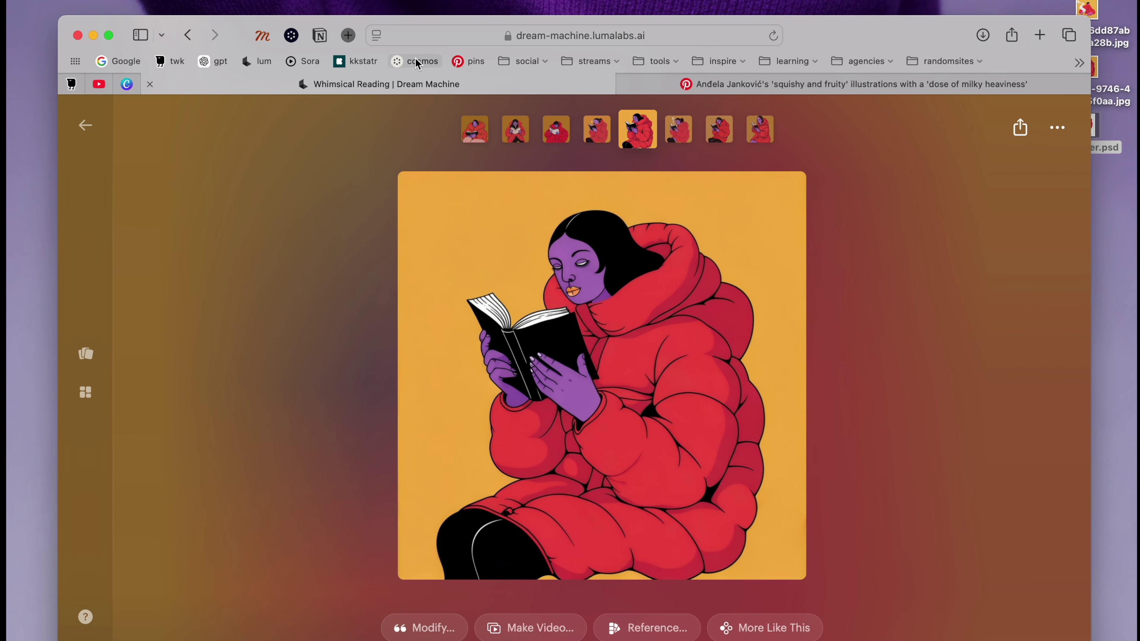
click(425, 40)
text(pex)
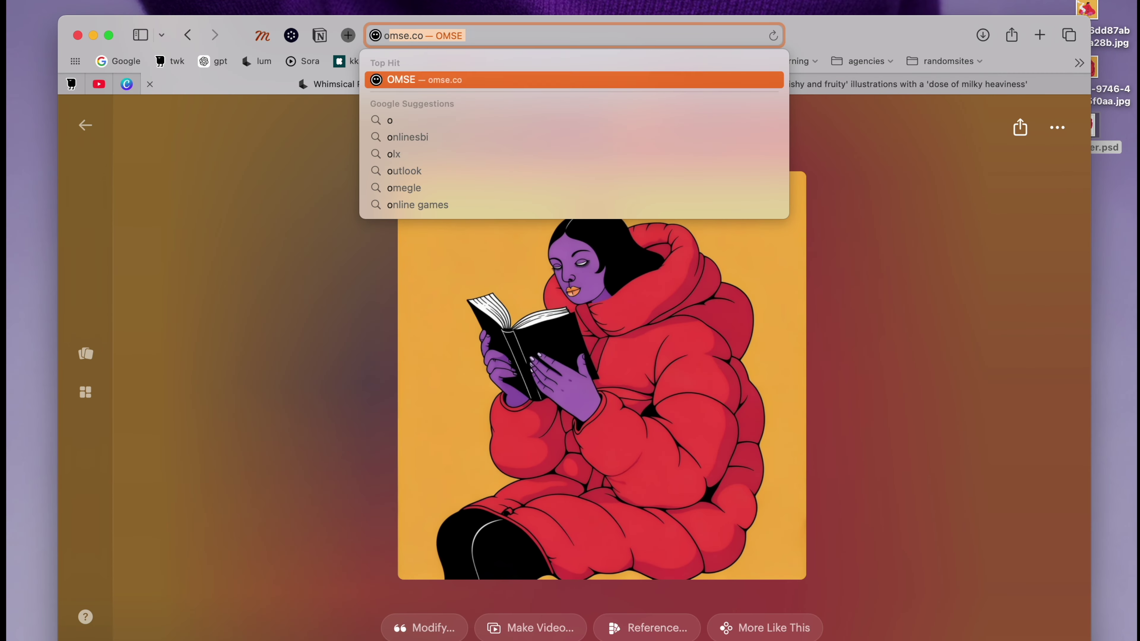
text(els)
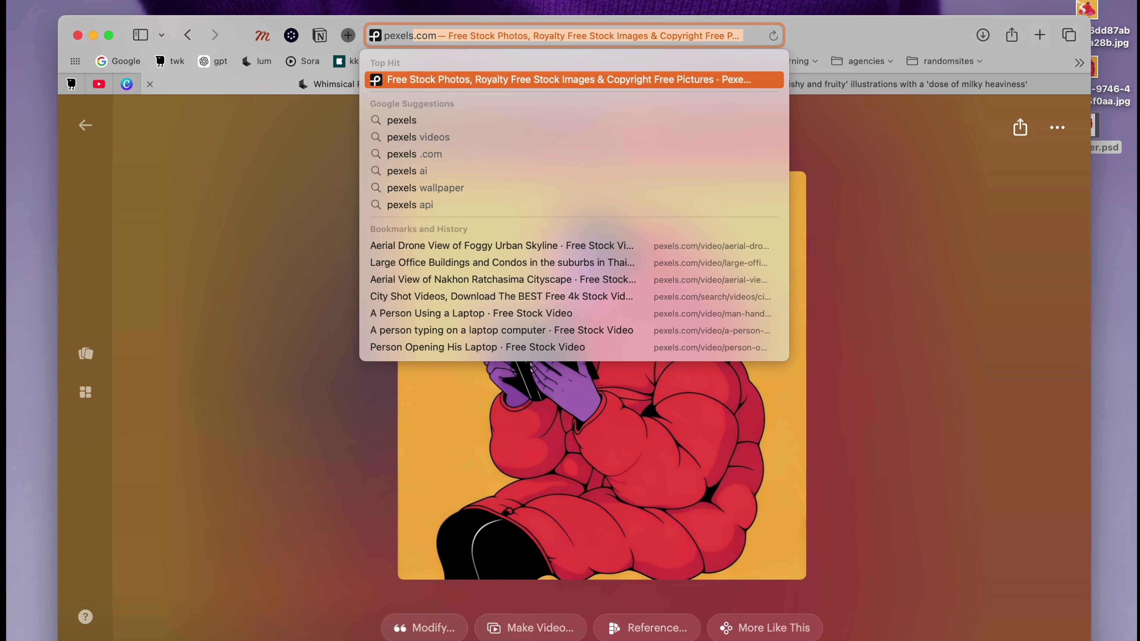
key(Return)
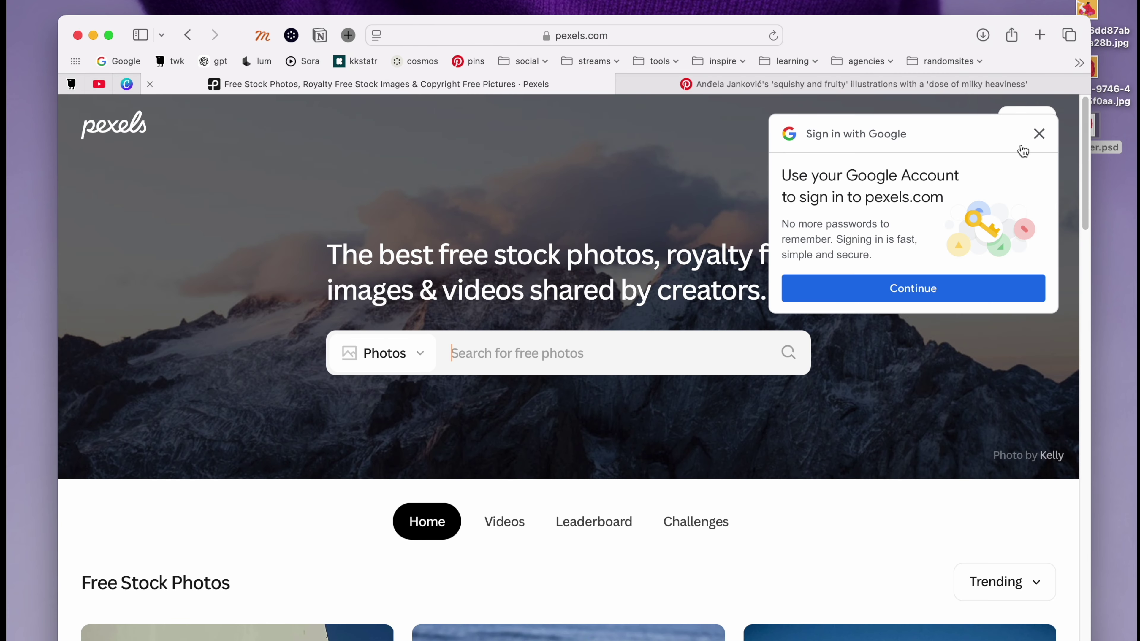
- Dismiss the Google sign-in prompt and search Pexels videos for "city scape"
click(1039, 134)
click(395, 366)
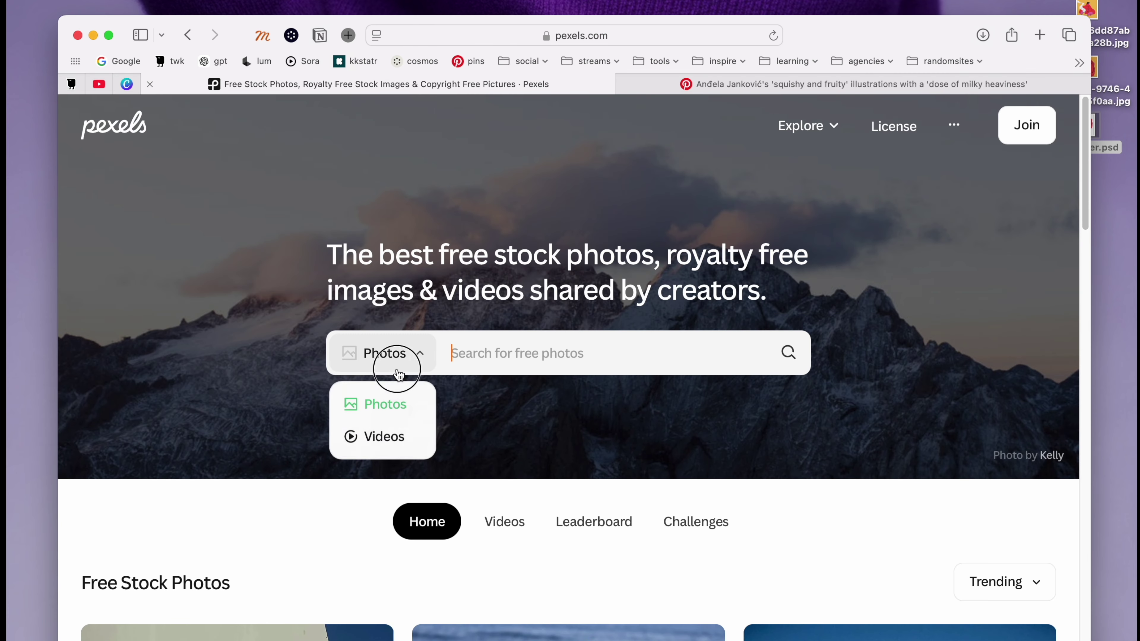
click(389, 433)
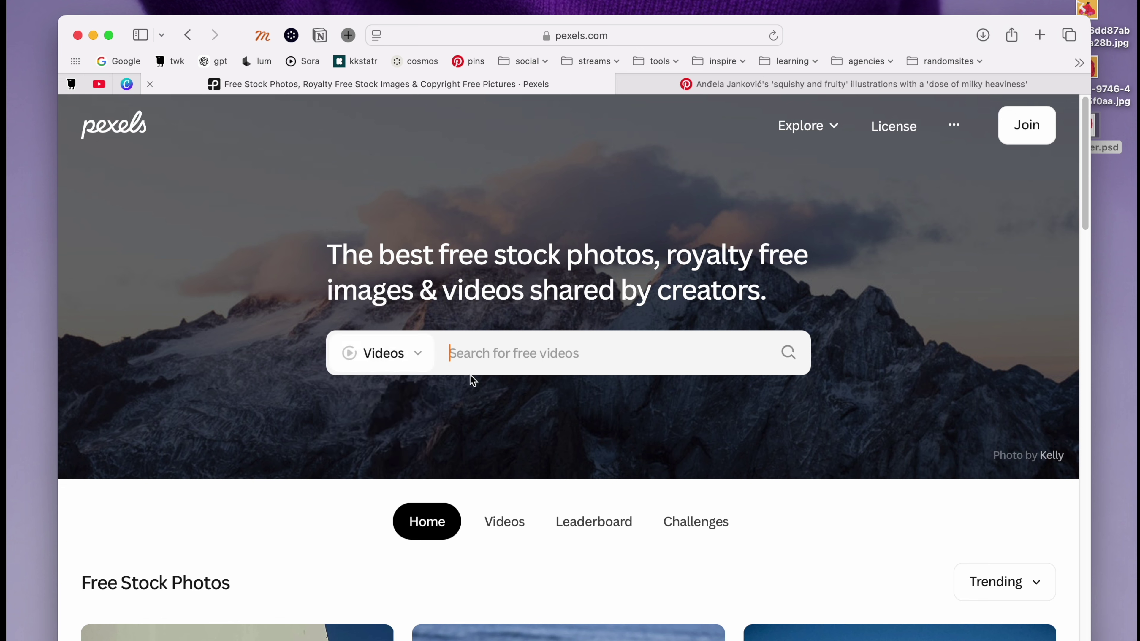
text(city)
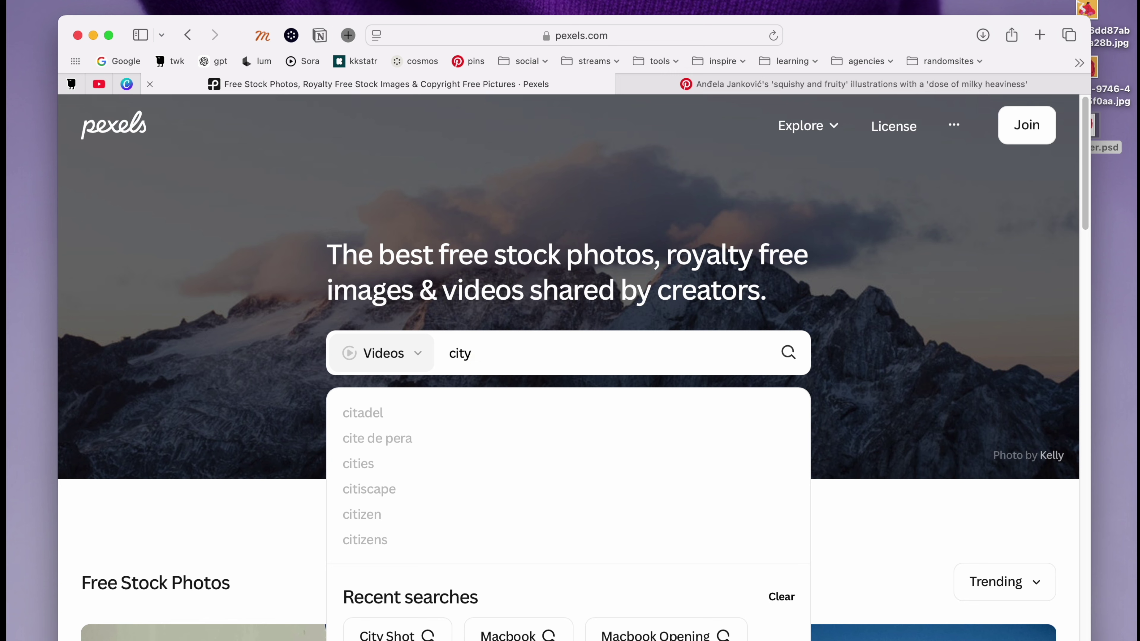
text( scape)
key(Return)
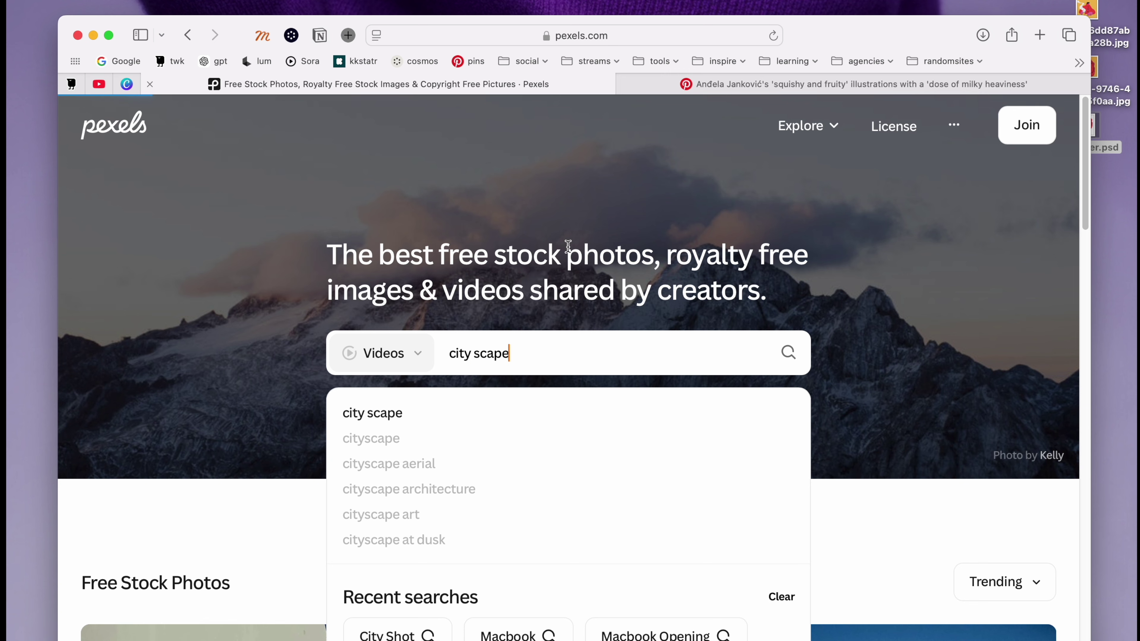
- Browse the city scape results and preview the Drone Aerial View of Bedfordshire at Sunset video
scroll(579, 245, down, 3)
scroll(579, 244, down, 10)
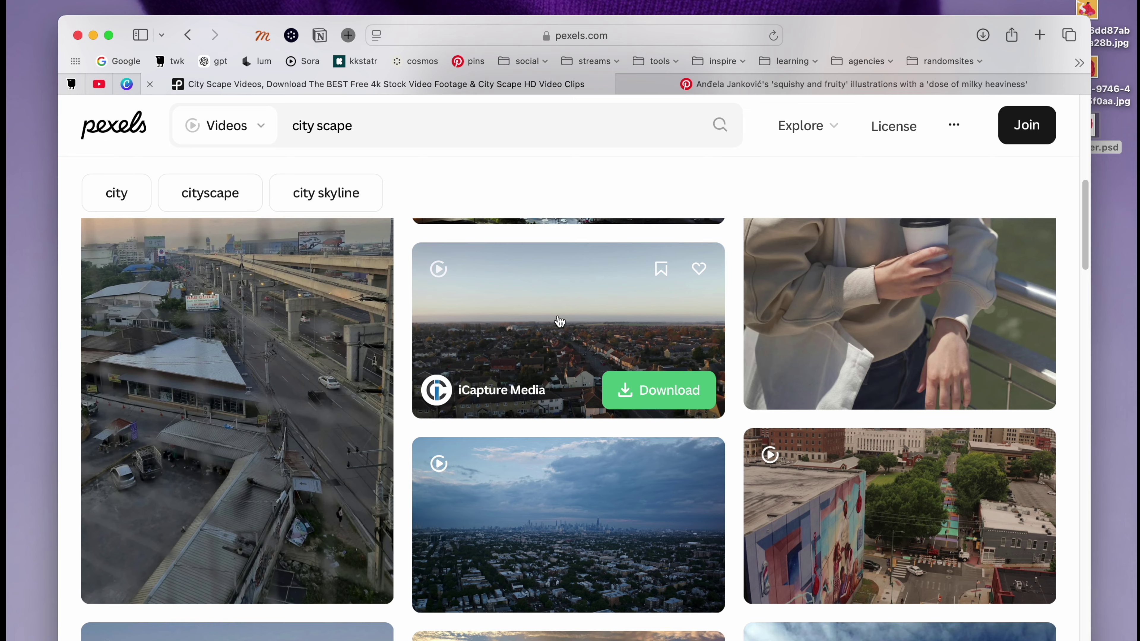
click(559, 322)
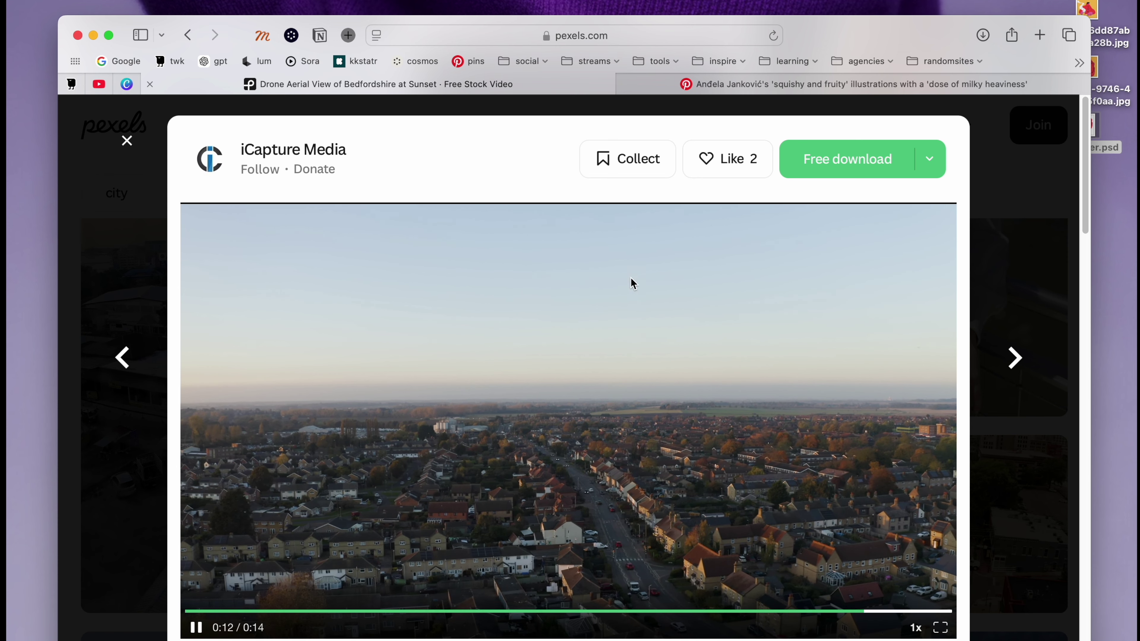
click(995, 132)
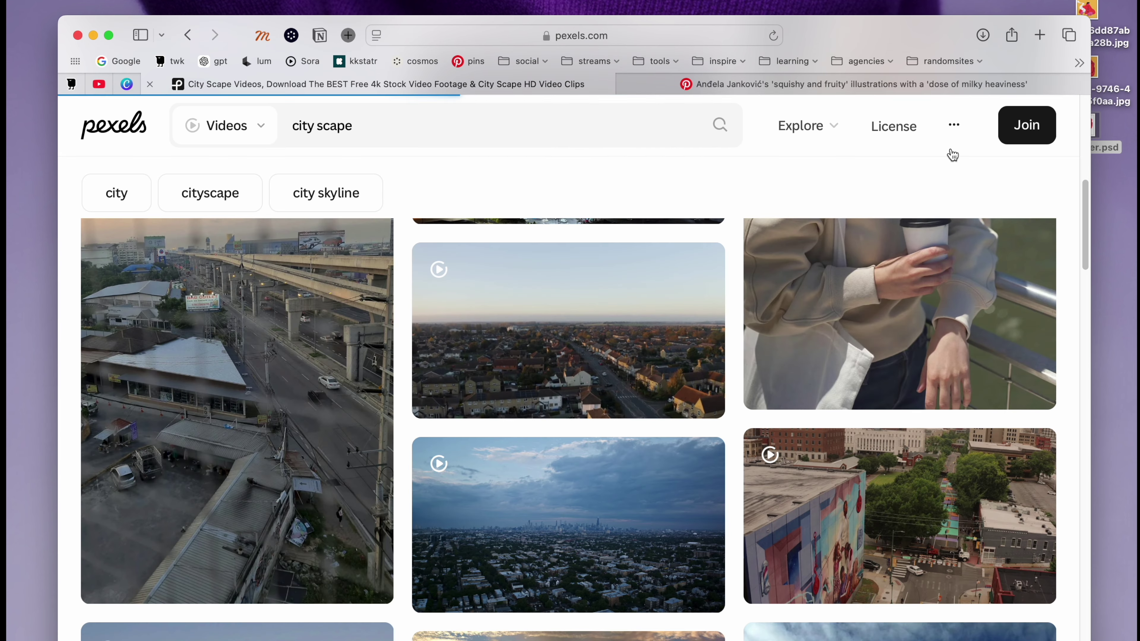
- Download the Drone Aerial View of Bedfordshire at Sunset video, check the downloaded clip, and return to the search results
click(610, 339)
click(869, 170)
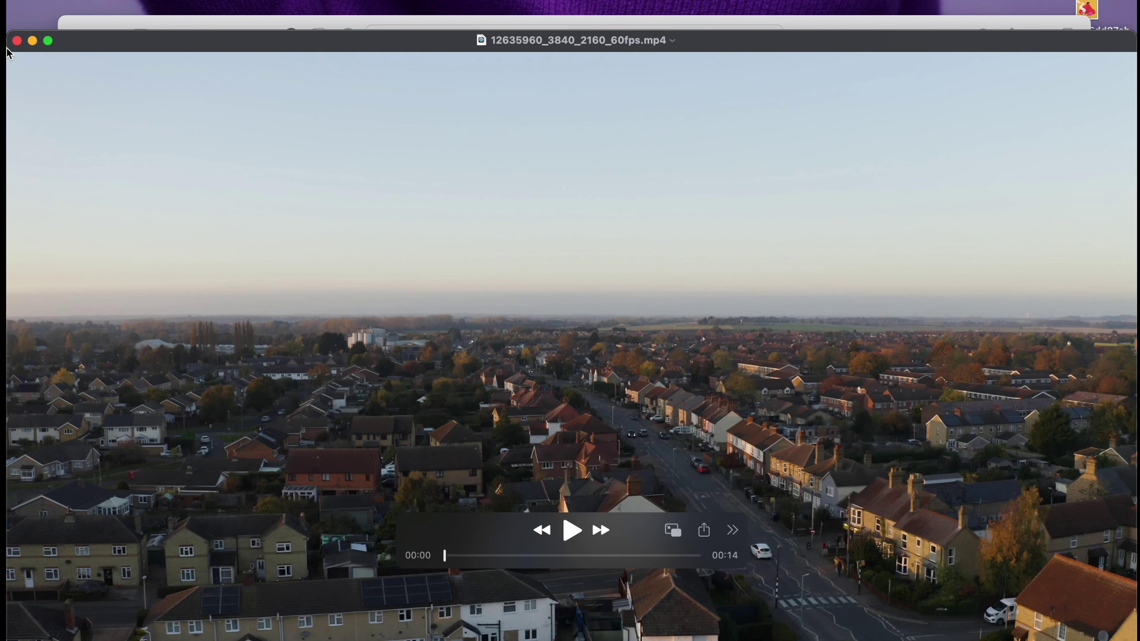
click(17, 40)
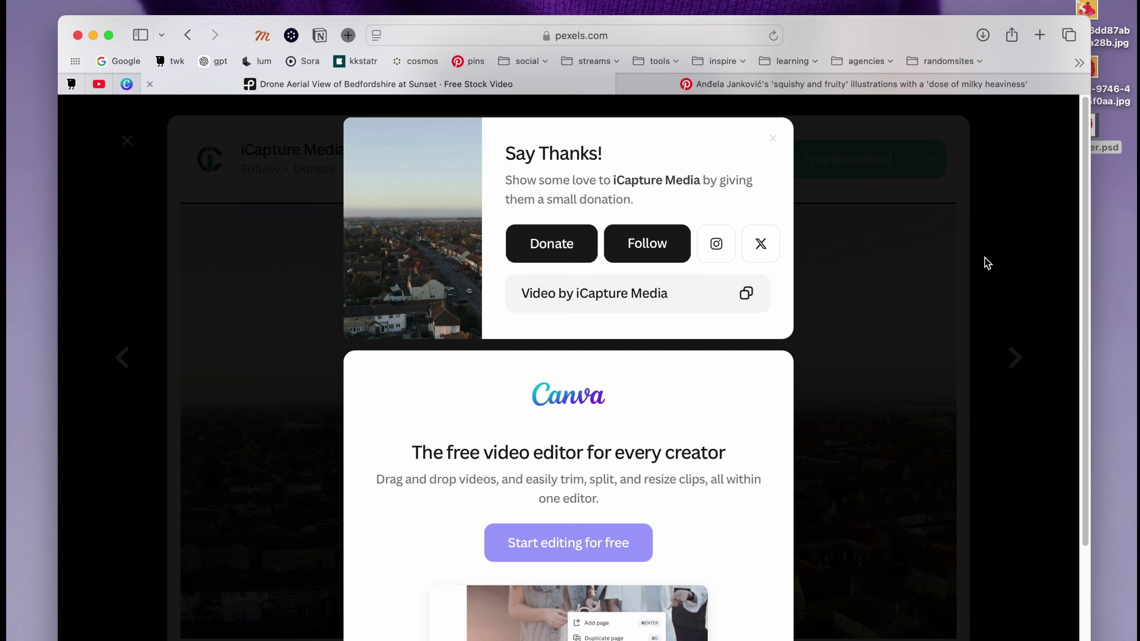
click(987, 263)
click(1029, 219)
- Find and download the Aerial View of Nakhon Ratchasima at Sunset video from the city scape results, and check the downloaded clip
scroll(629, 359, down, 4)
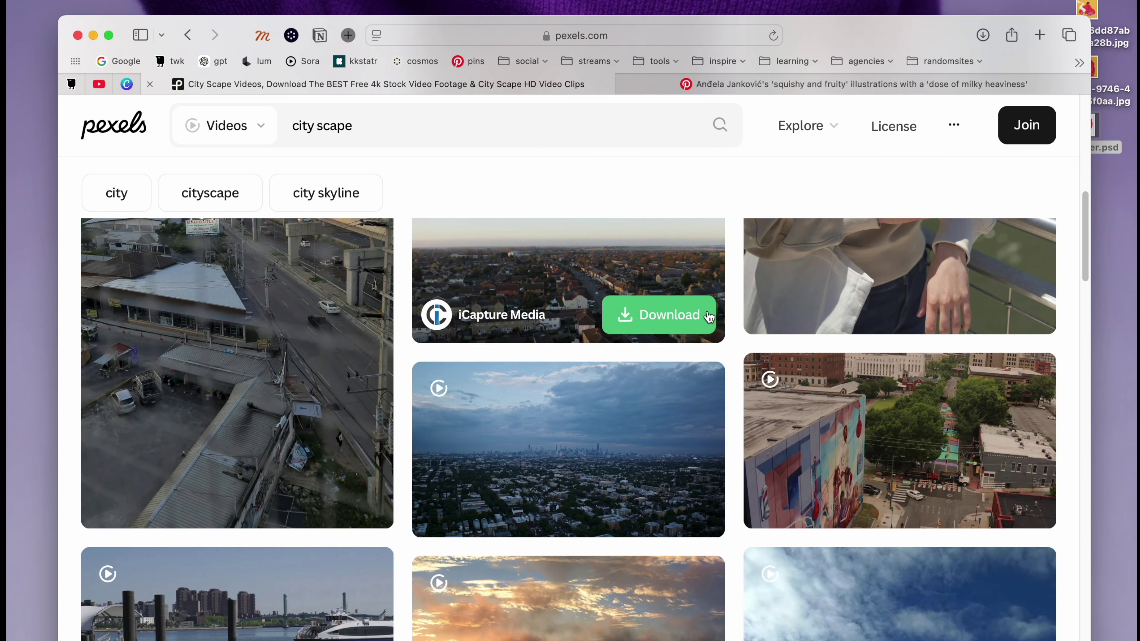
scroll(872, 359, down, 15)
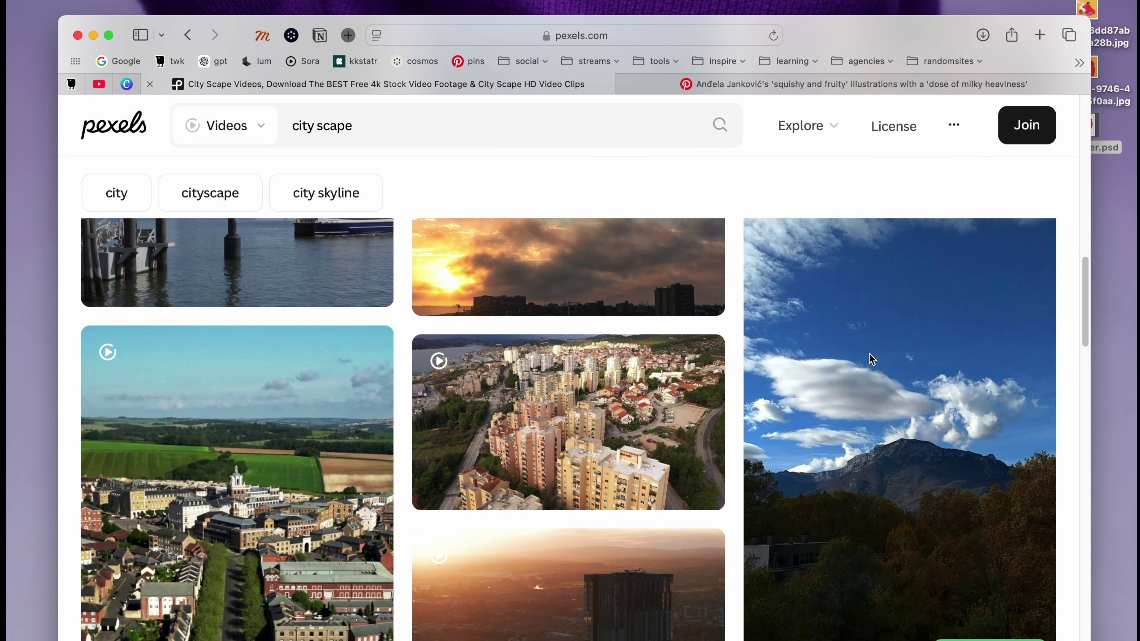
scroll(871, 360, down, 15)
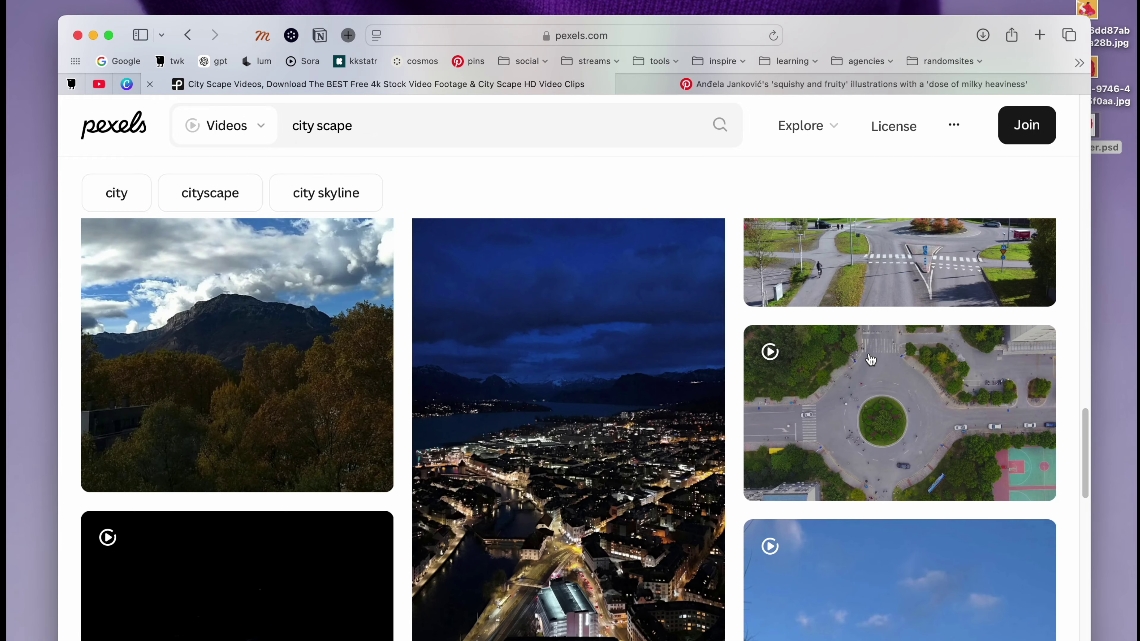
scroll(871, 359, down, 15)
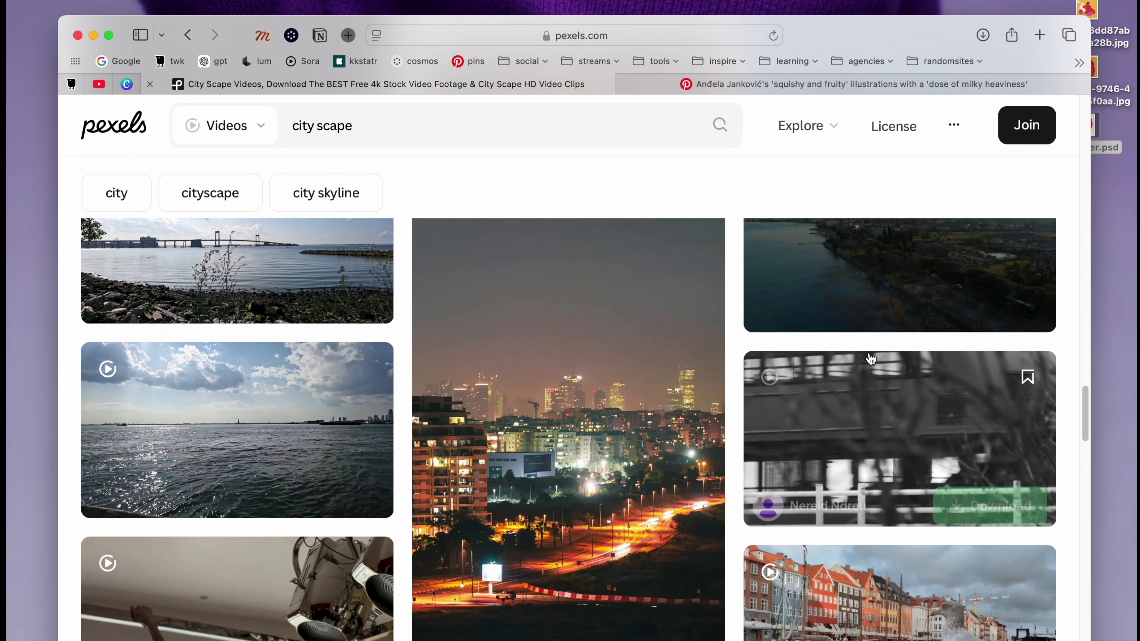
scroll(871, 359, down, 5)
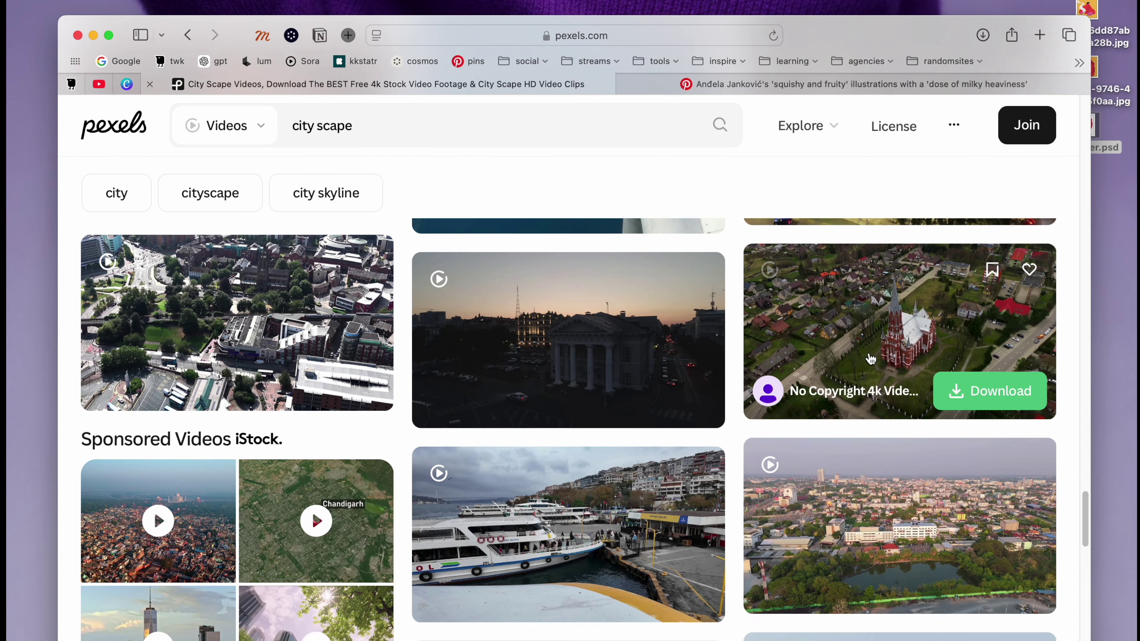
click(871, 359)
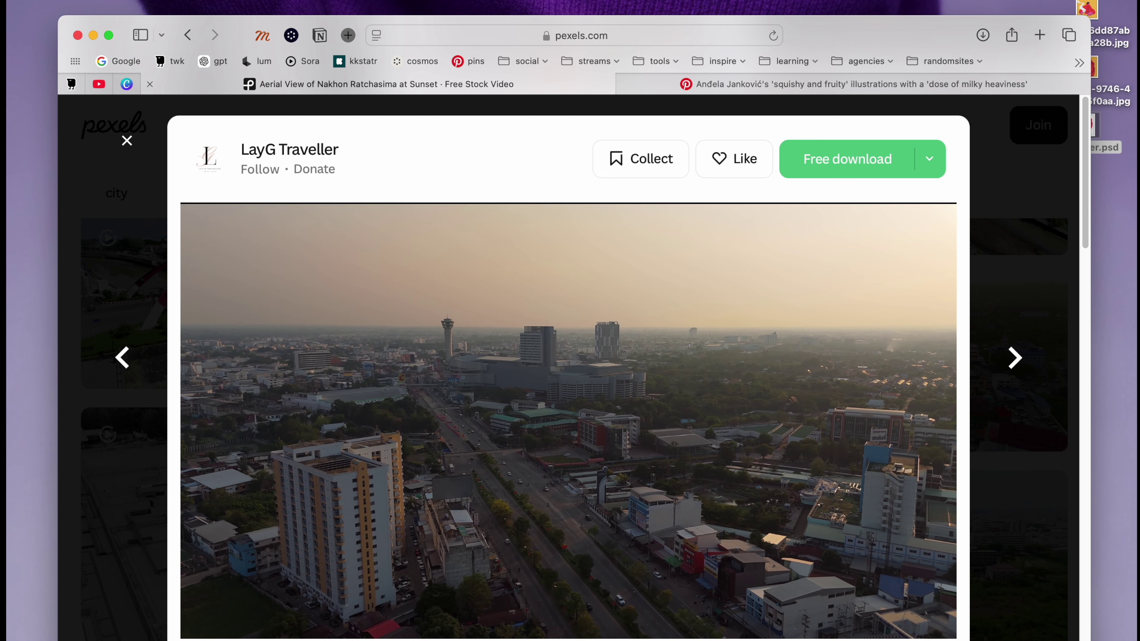
click(848, 159)
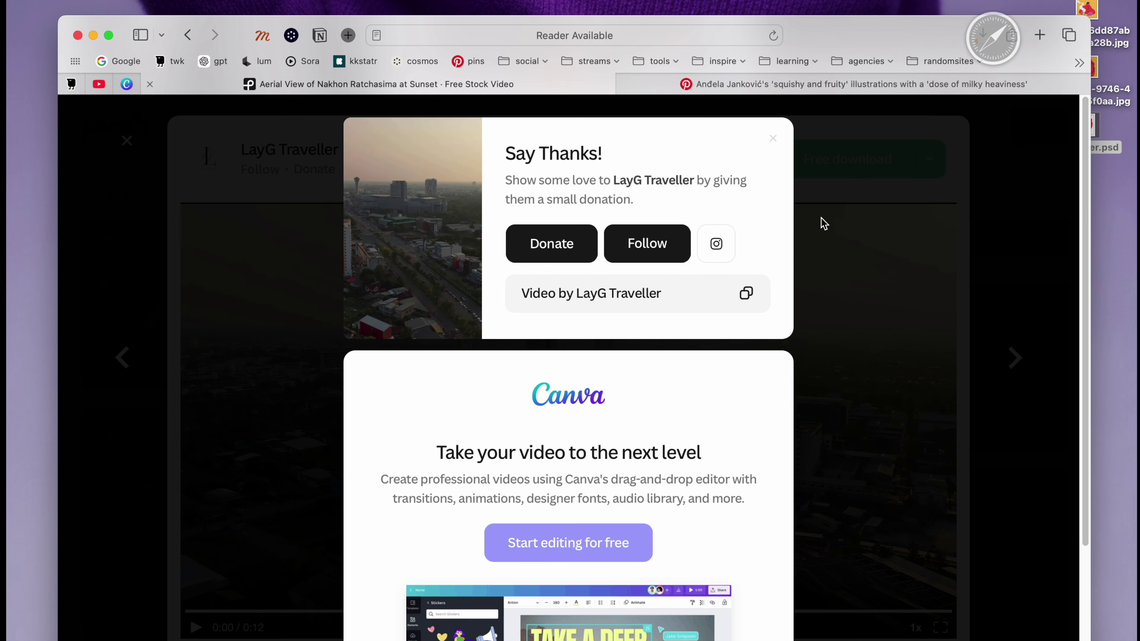
mouse_move(924, 84)
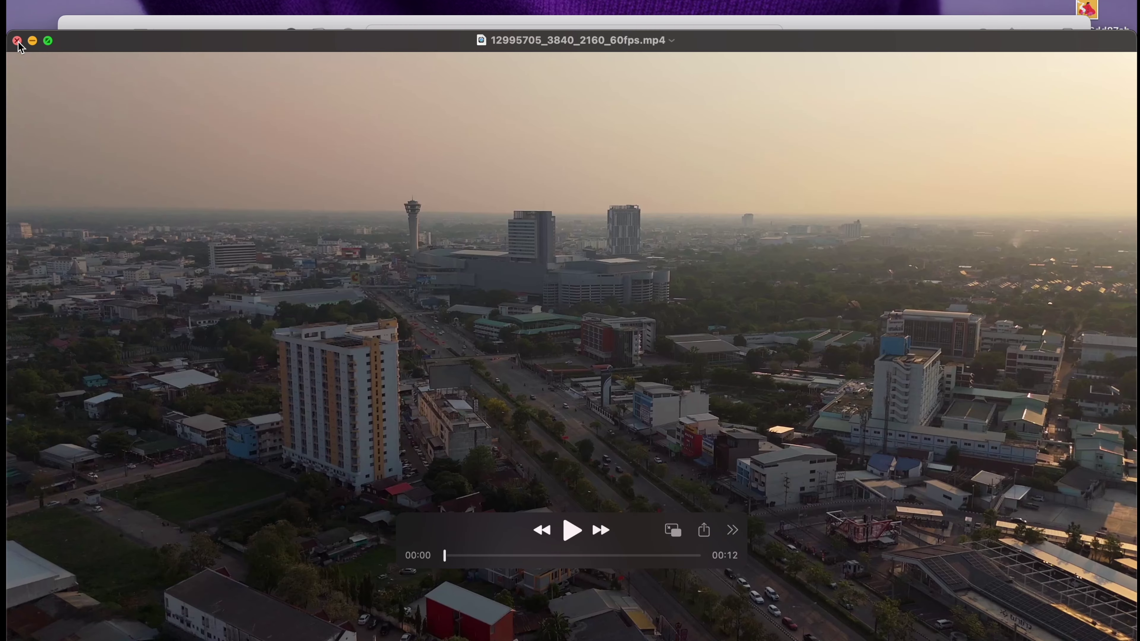
click(17, 40)
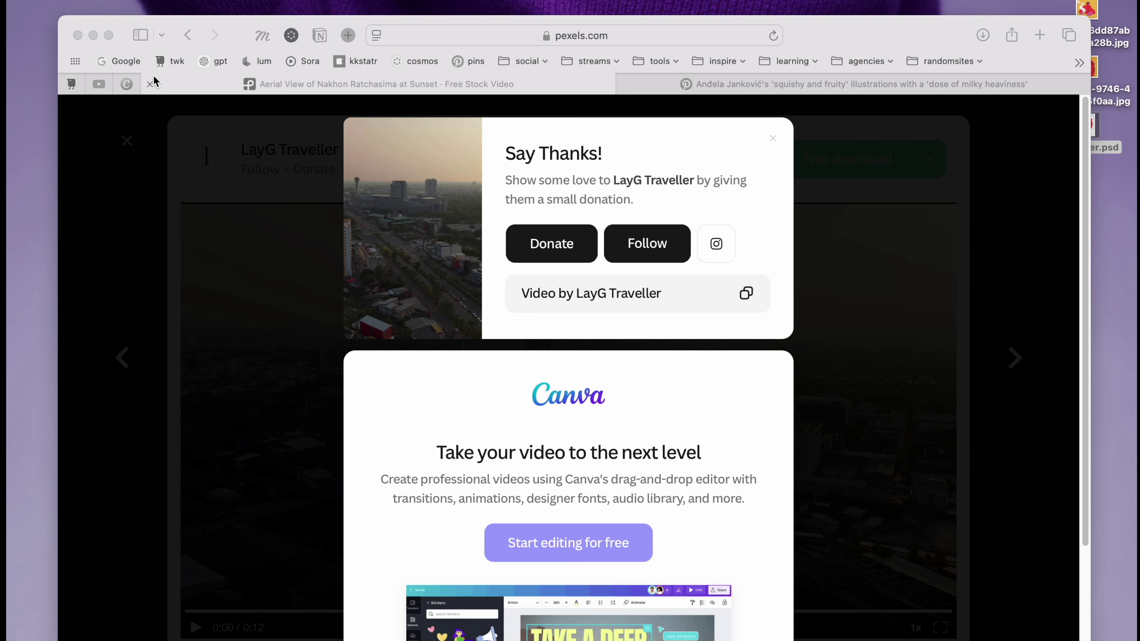
- Minimize the browser window and launch Adobe After Effects 2025
click(94, 36)
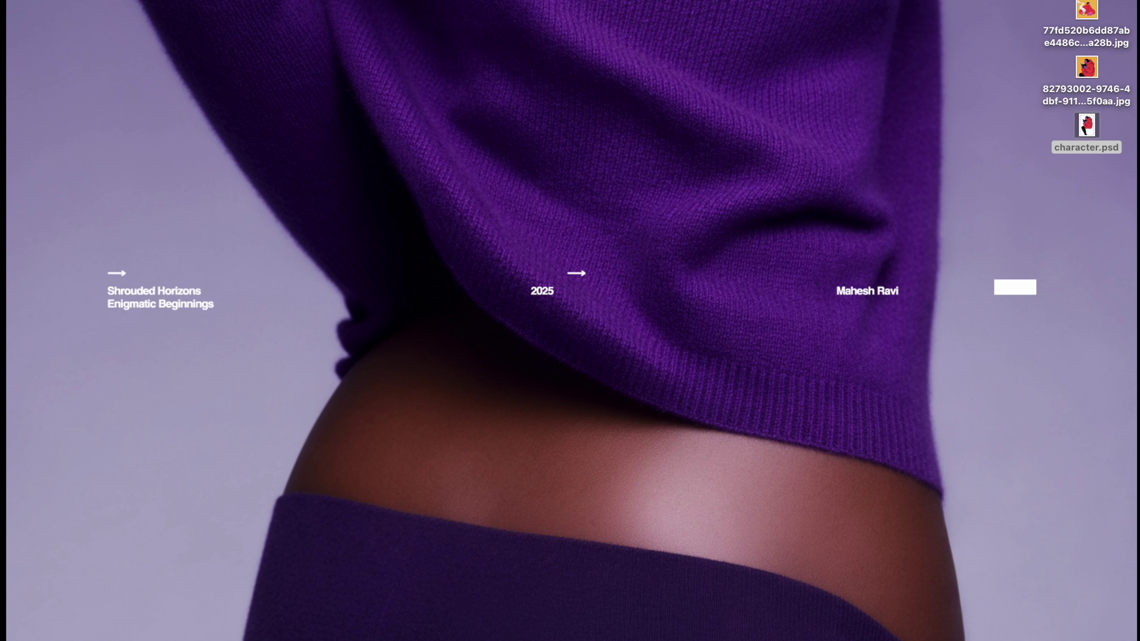
key(super+space)
text(after)
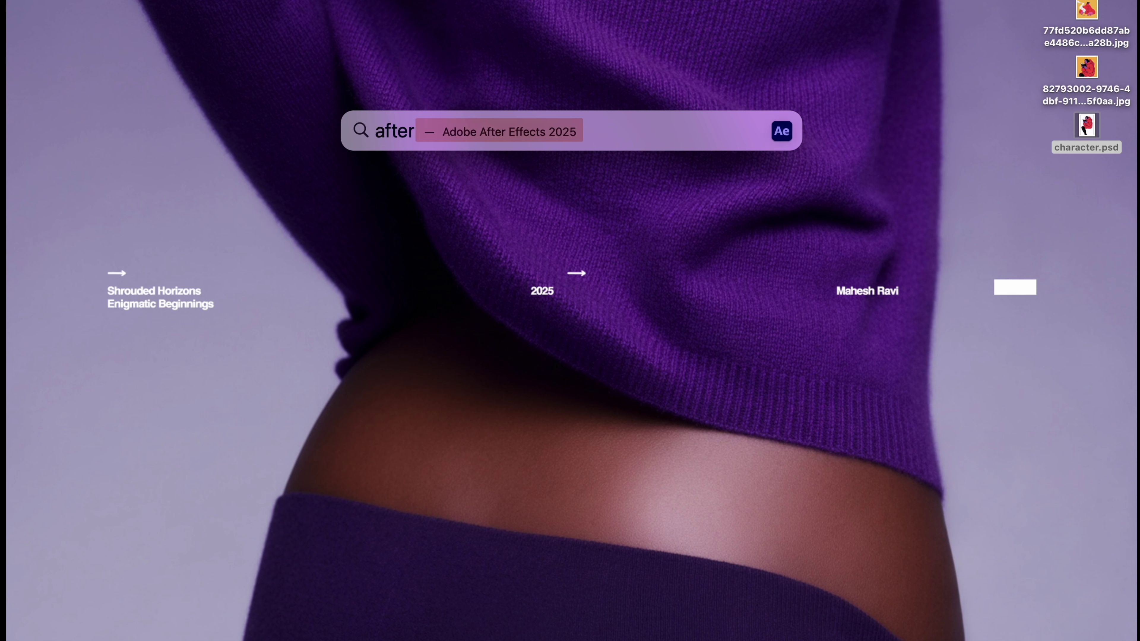
key(Return)
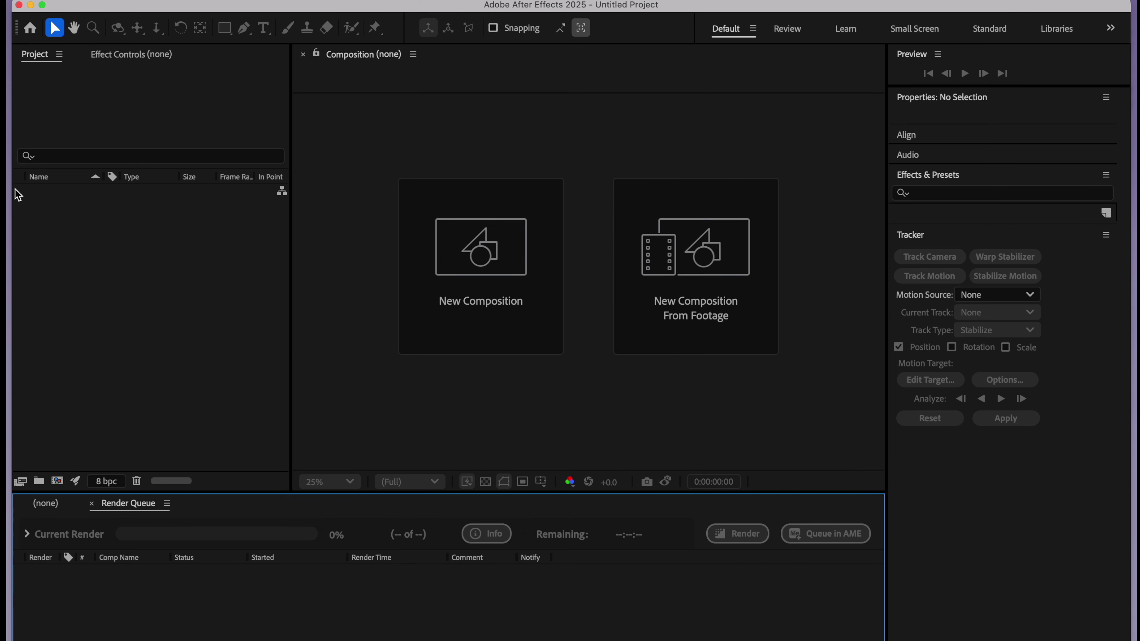
- Import 12635960_3840_2160_60fps.mp4 and 12995705_3840_2160_60fps.mp4 from the Downloads folder into the After Effects project
click(21, 112)
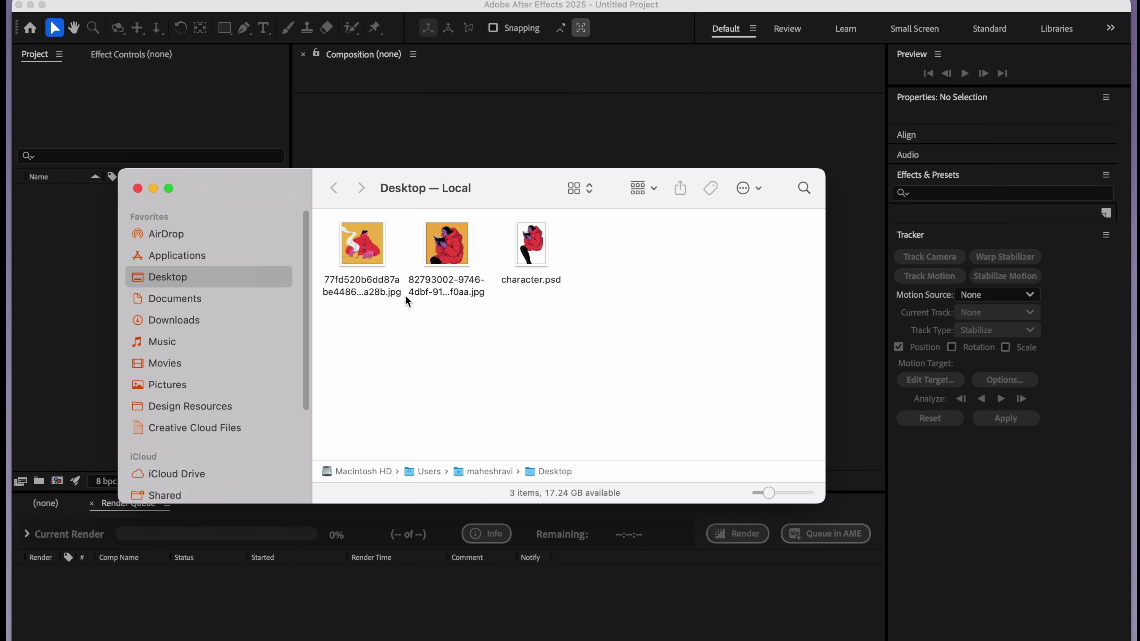
click(208, 321)
drag(280, 189, 382, 170)
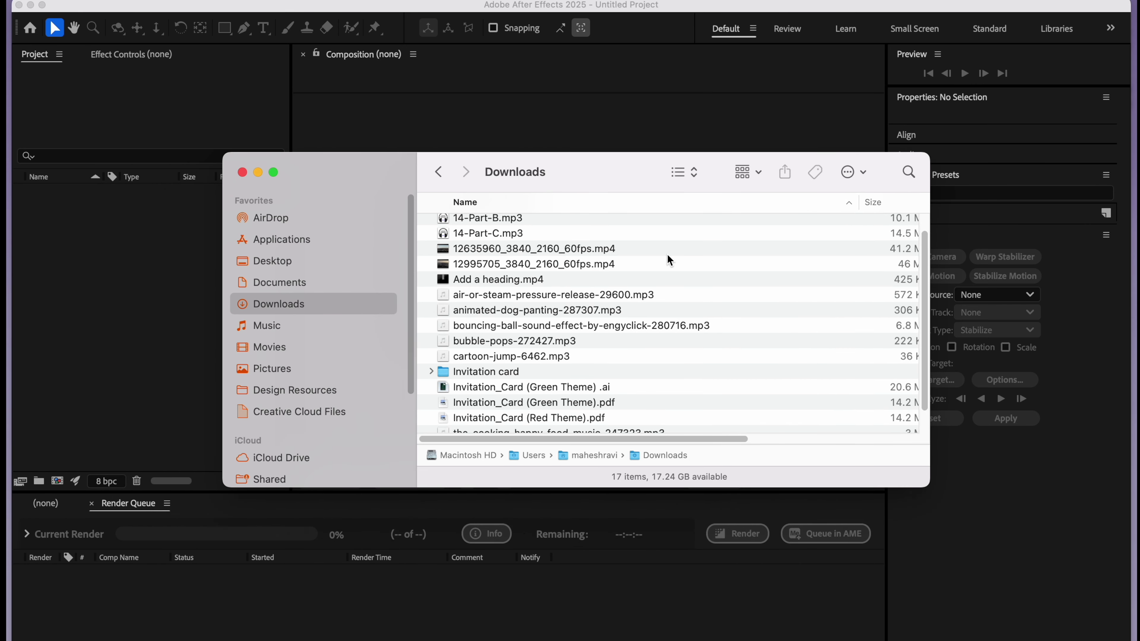
drag(669, 260, 119, 260)
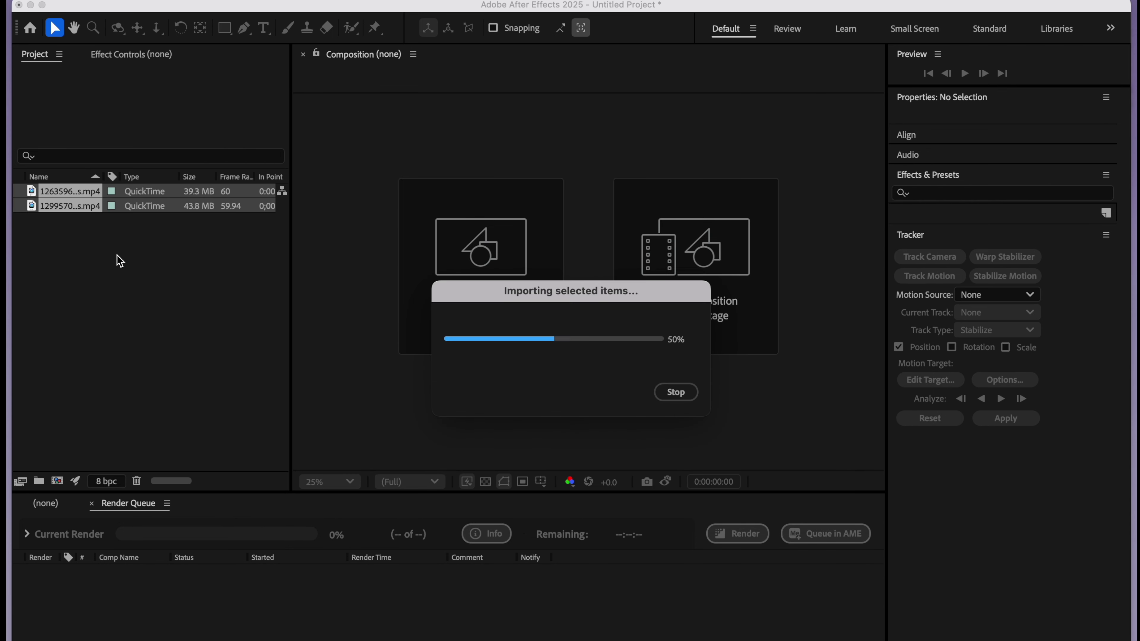
click(75, 206)
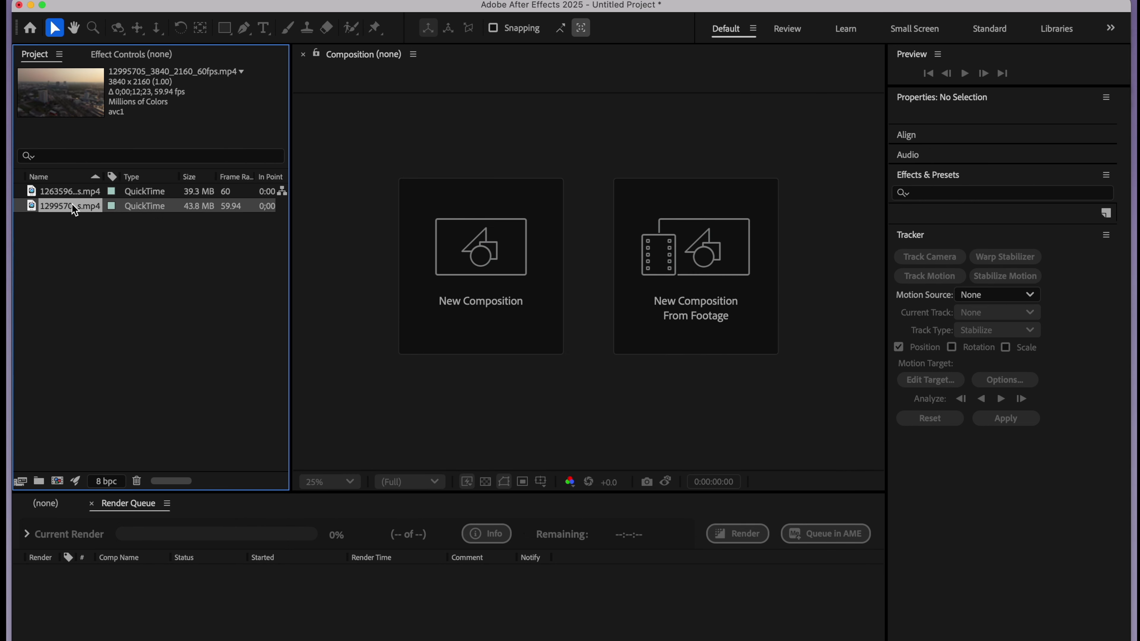
click(105, 292)
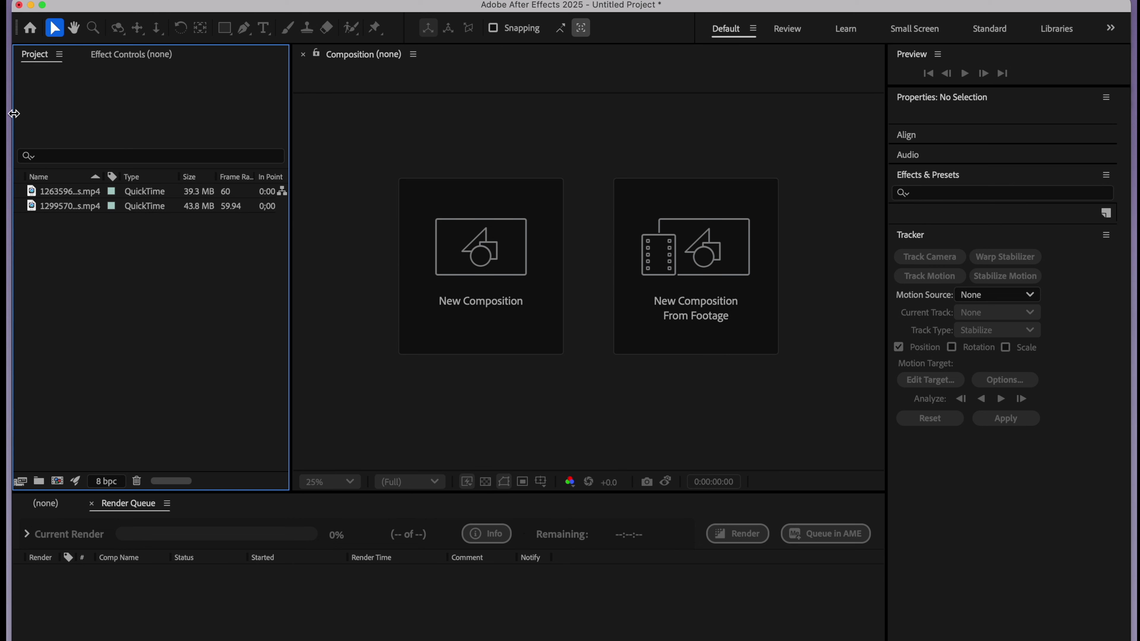
- Import character.psd from the Desktop as Composition - Retain Layer Sizes with Editable Layer Styles
double_click(85, 255)
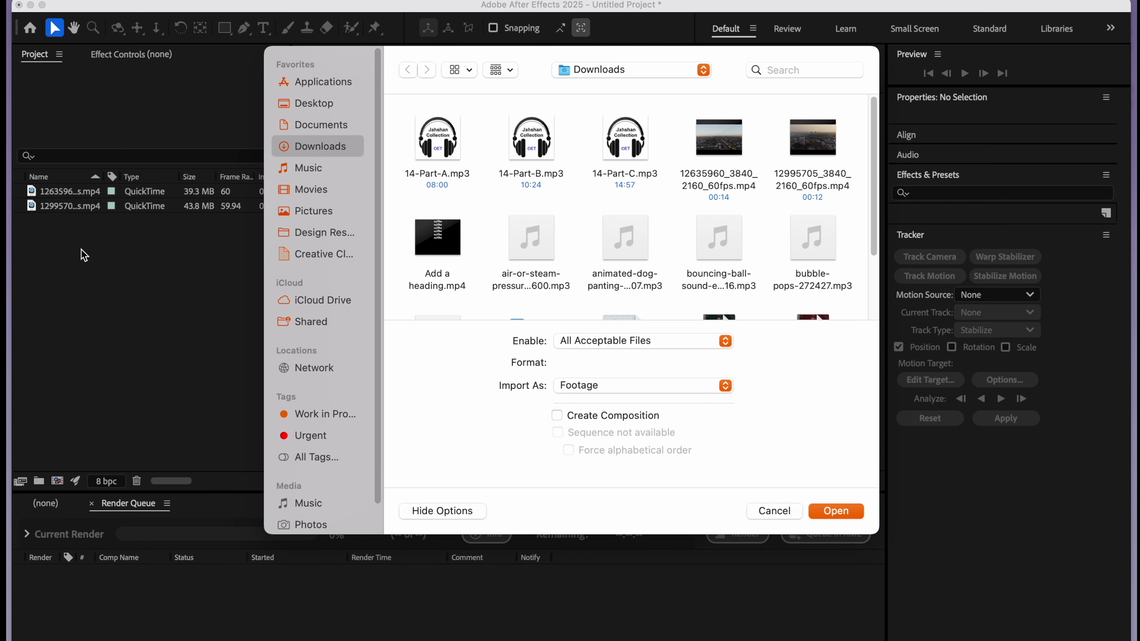
click(341, 103)
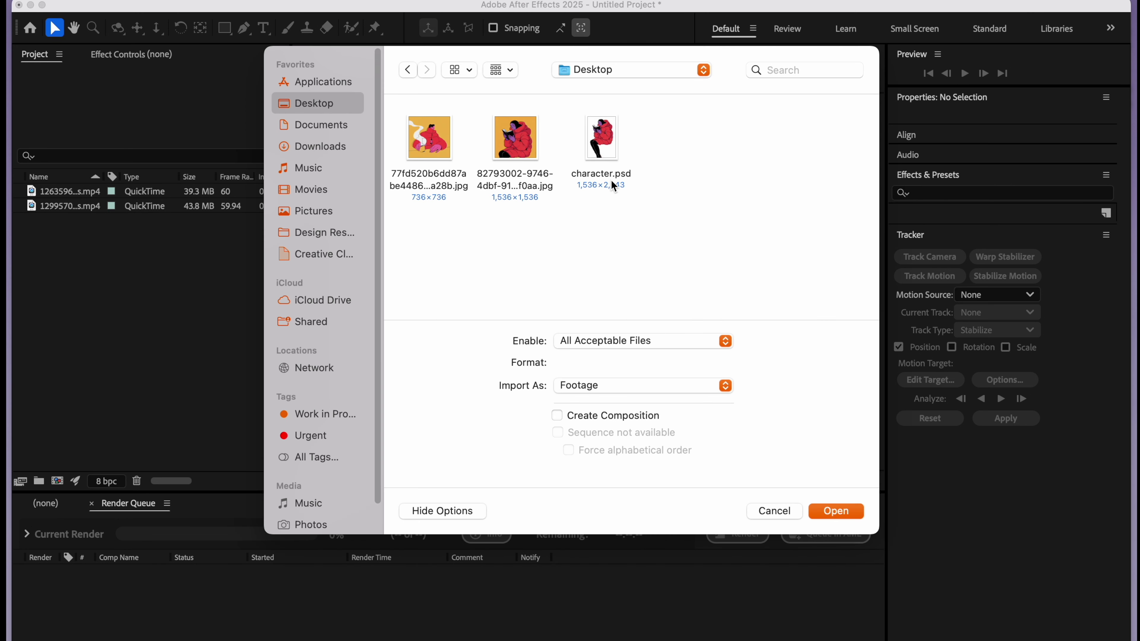
click(612, 182)
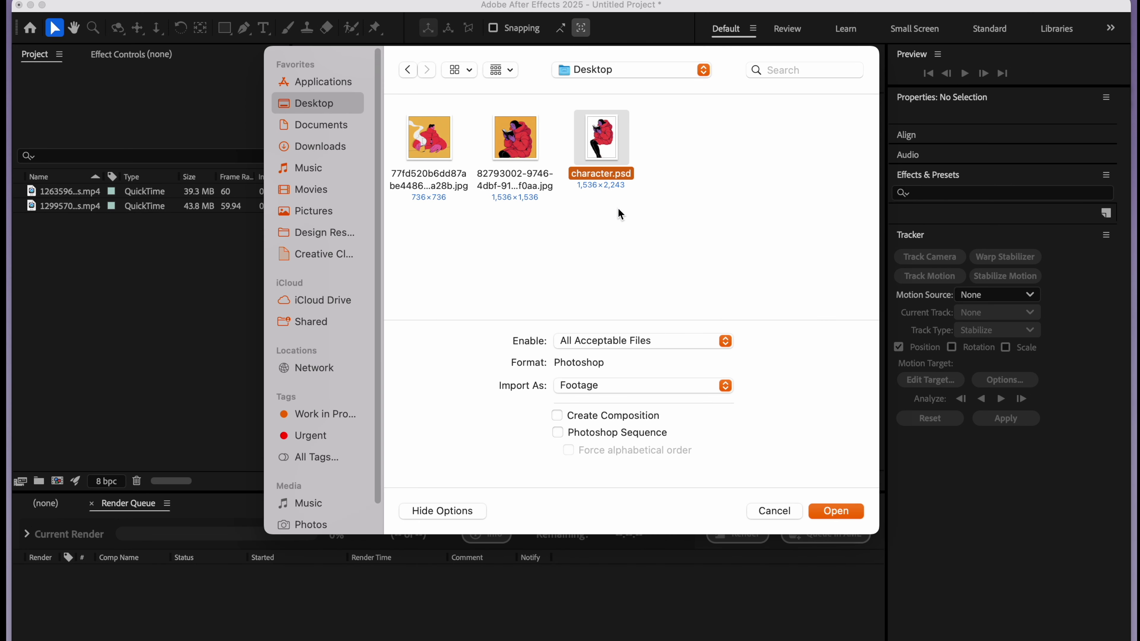
click(563, 394)
click(562, 400)
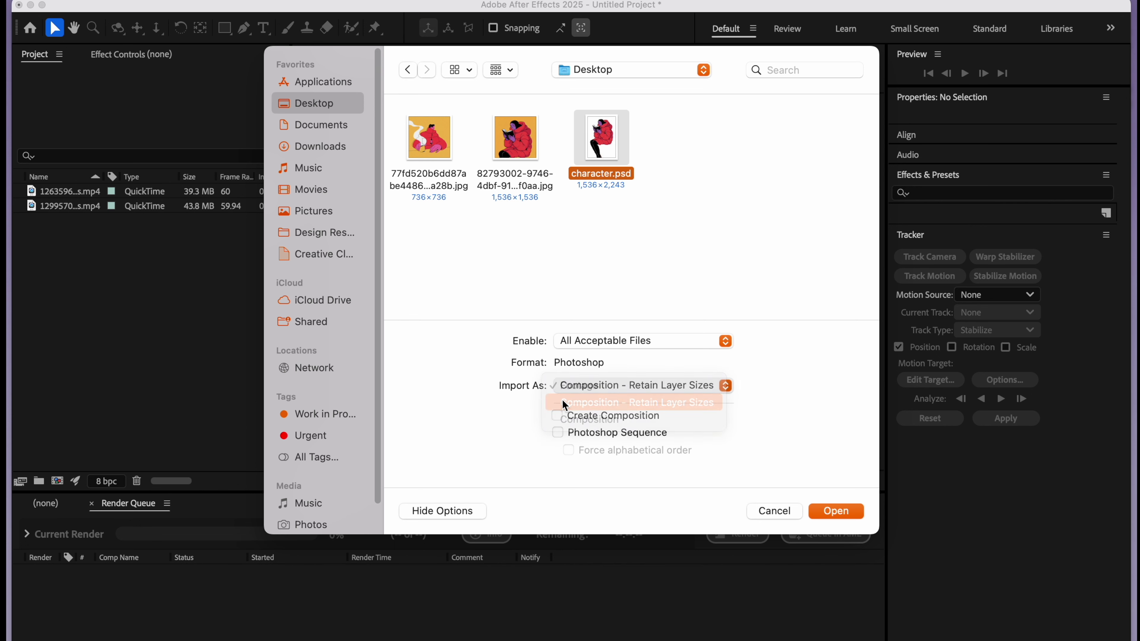
click(828, 513)
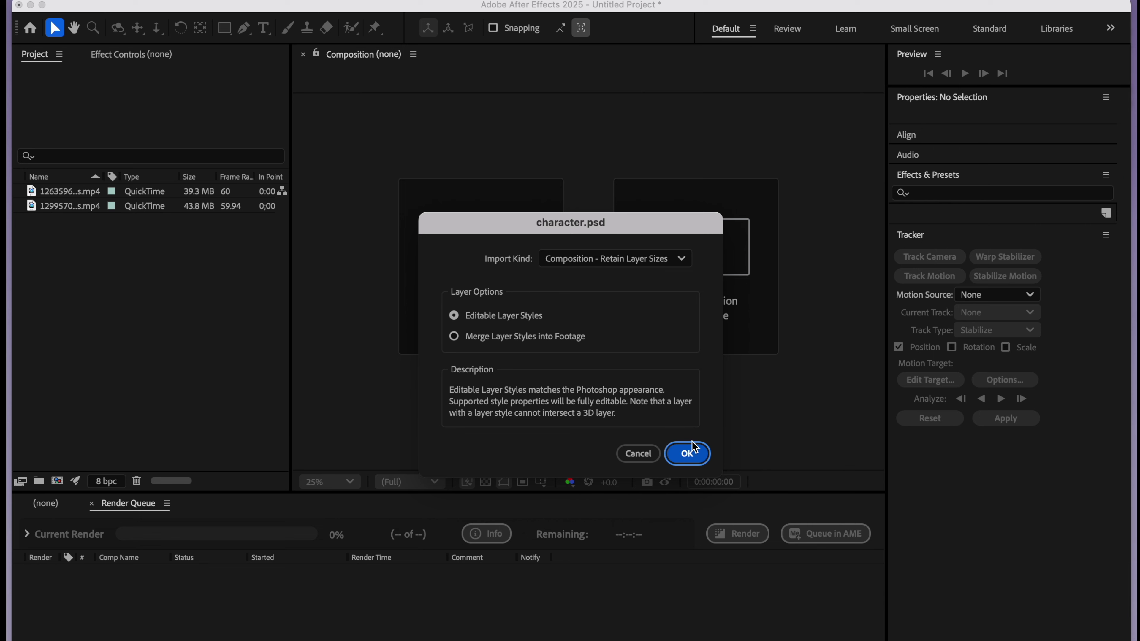
click(682, 454)
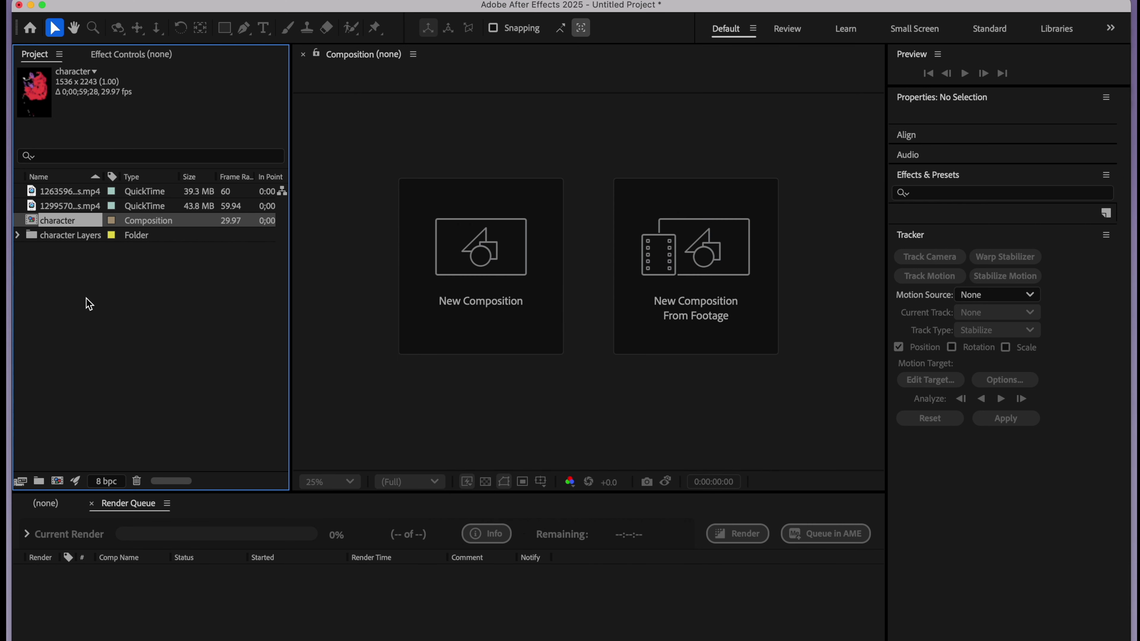
- Create a new composition from the 12635960_3840_2160_60fps.mp4 footage
click(68, 206)
click(71, 192)
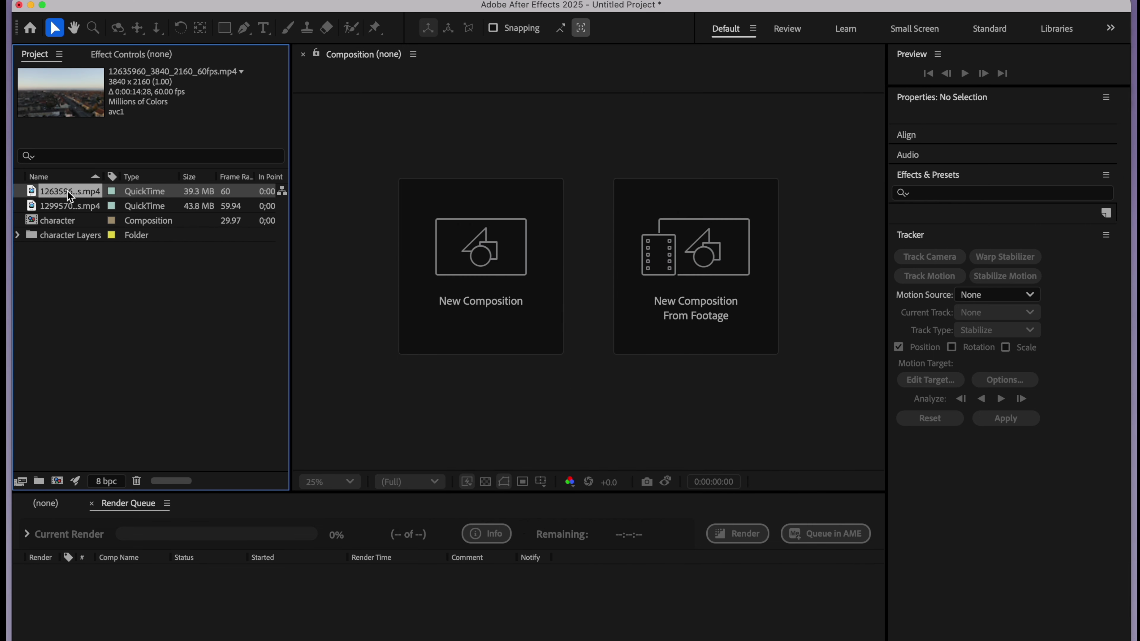
click(68, 189)
drag(64, 196, 57, 484)
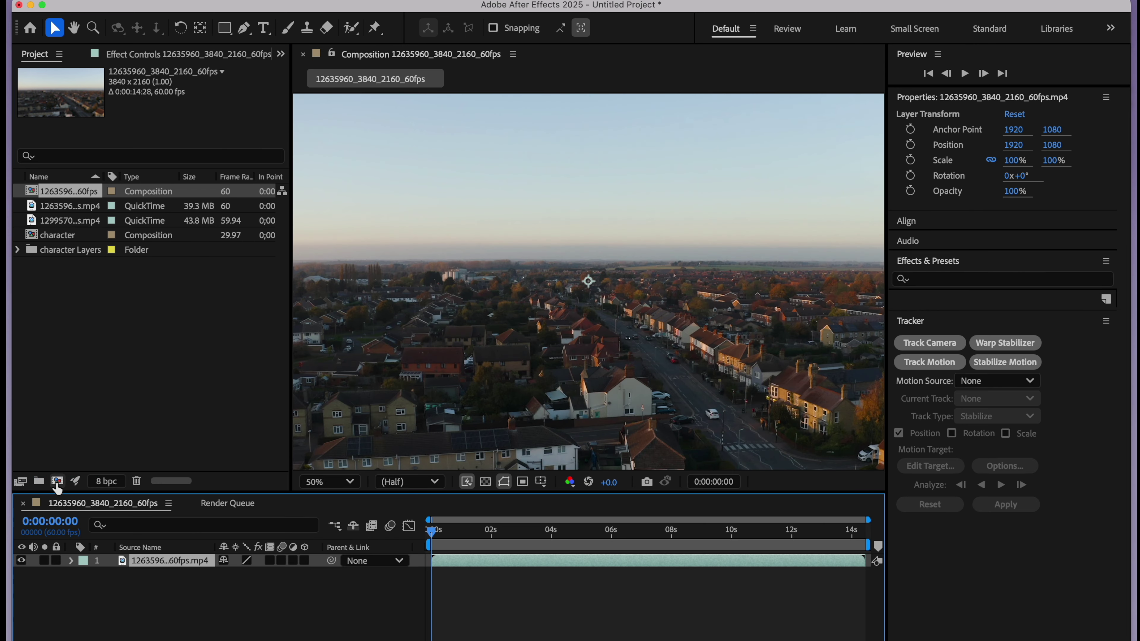
key(comma)
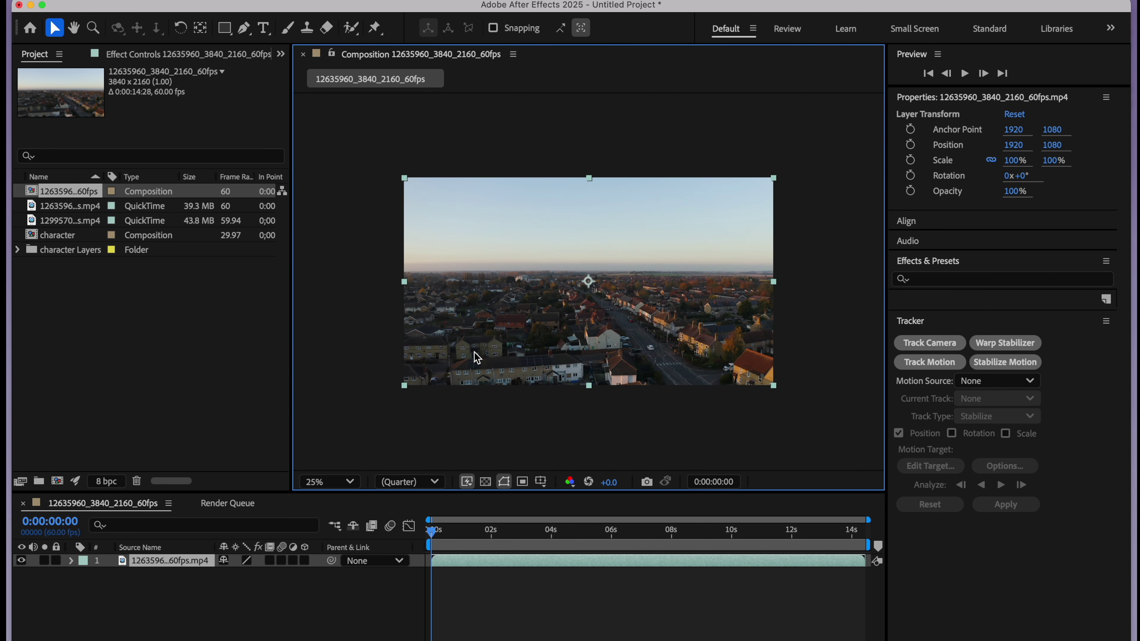
- Trim the 12635960_3840_2160_60fps composition to a work area ending at about 6 seconds
drag(491, 532, 613, 549)
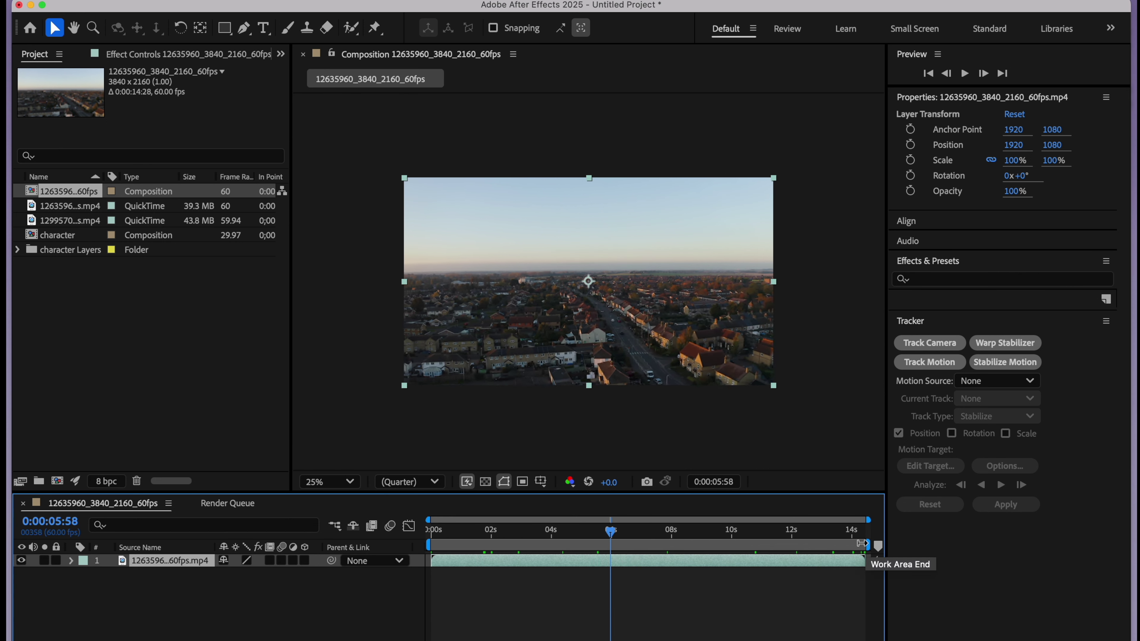
drag(857, 544, 604, 554)
right_click(603, 555)
click(647, 597)
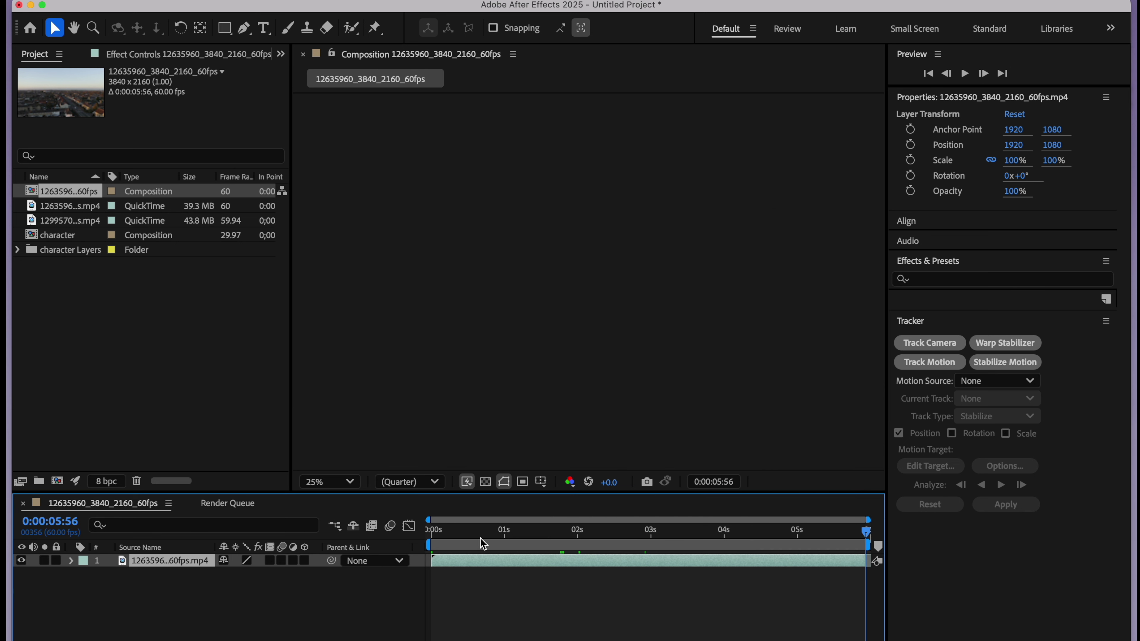
drag(403, 532, 432, 530)
click(449, 463)
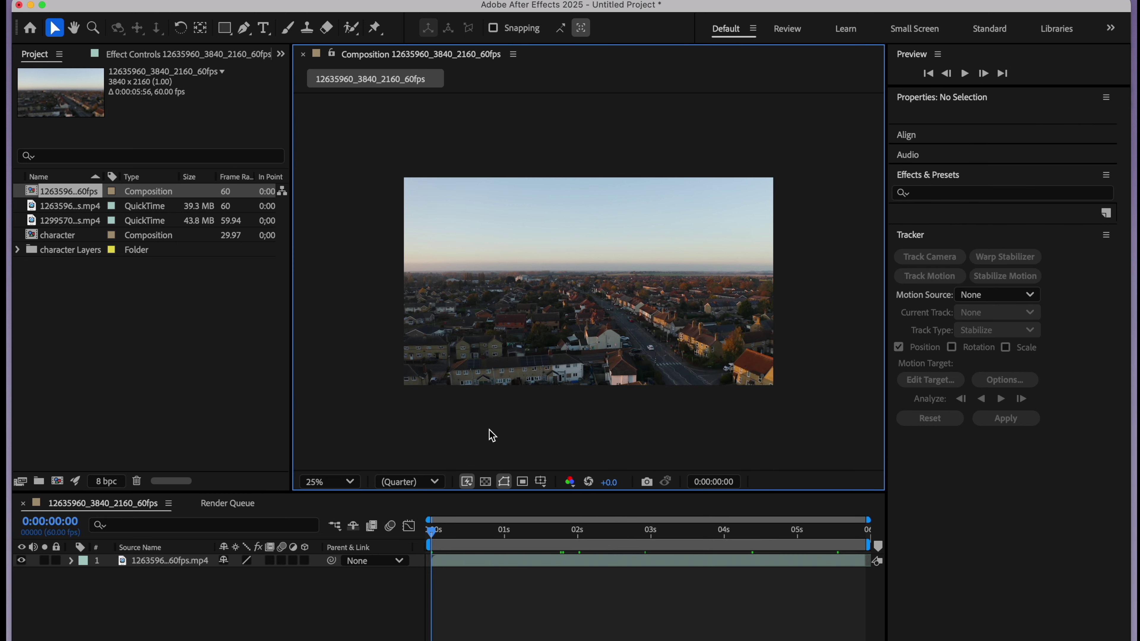
- Set the composition's preview resolution to Half and play the town footage from the start
key(space)
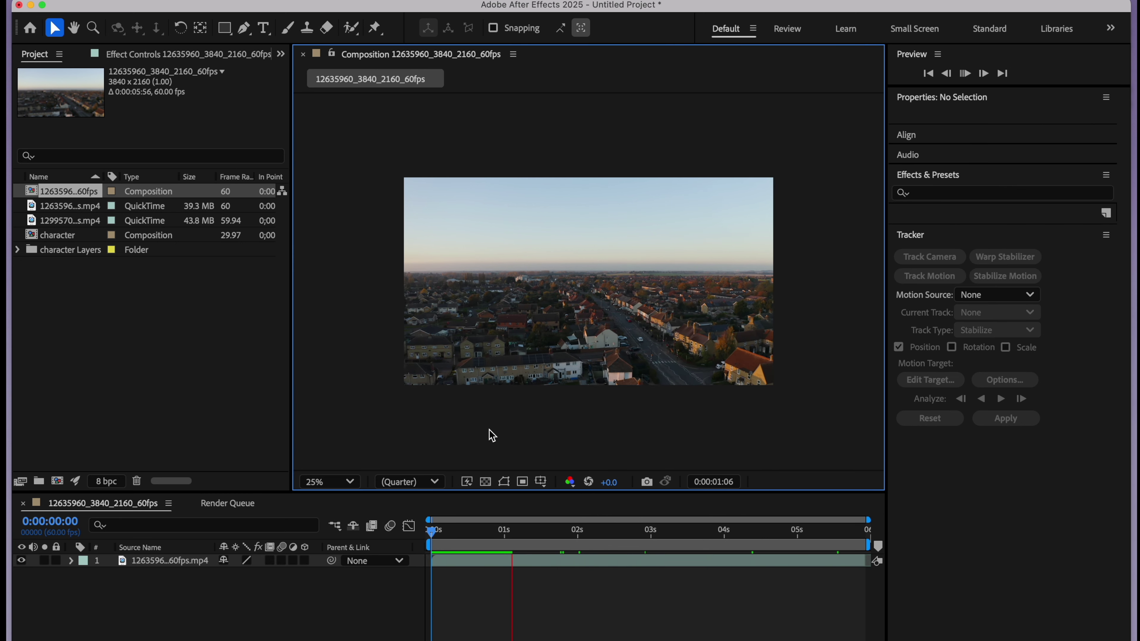
key(space)
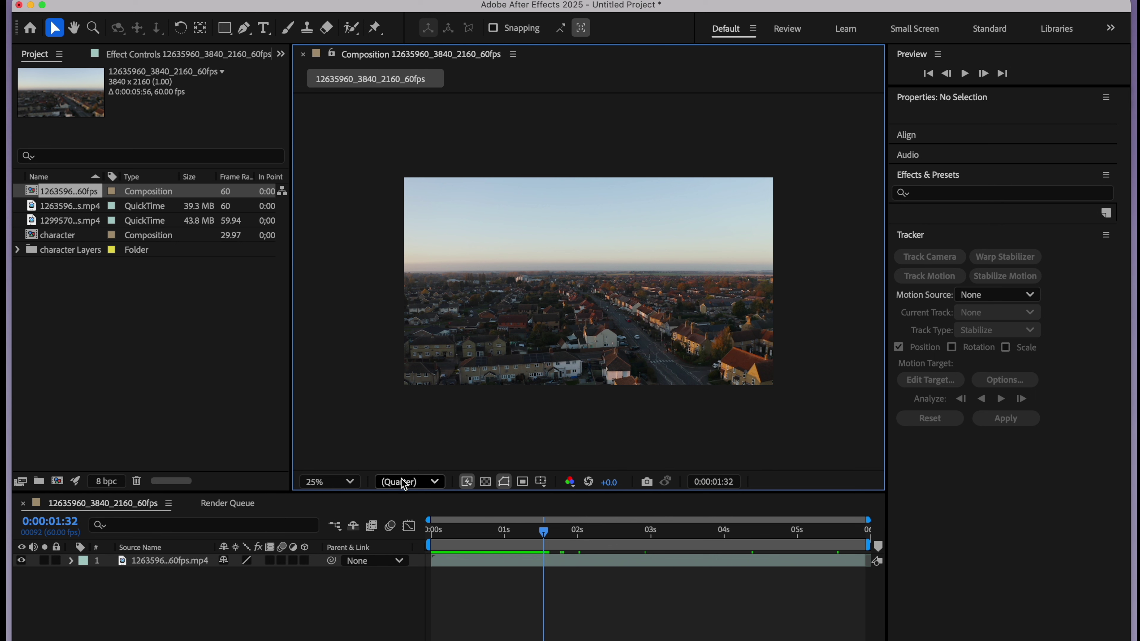
click(418, 482)
click(400, 548)
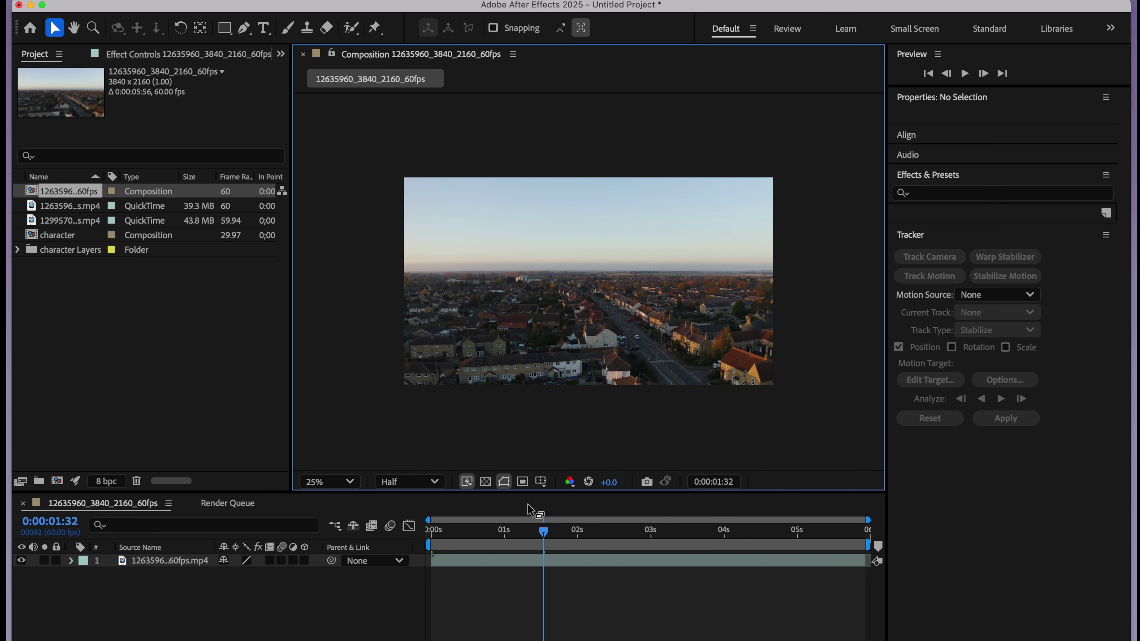
drag(476, 530, 404, 532)
key(space)
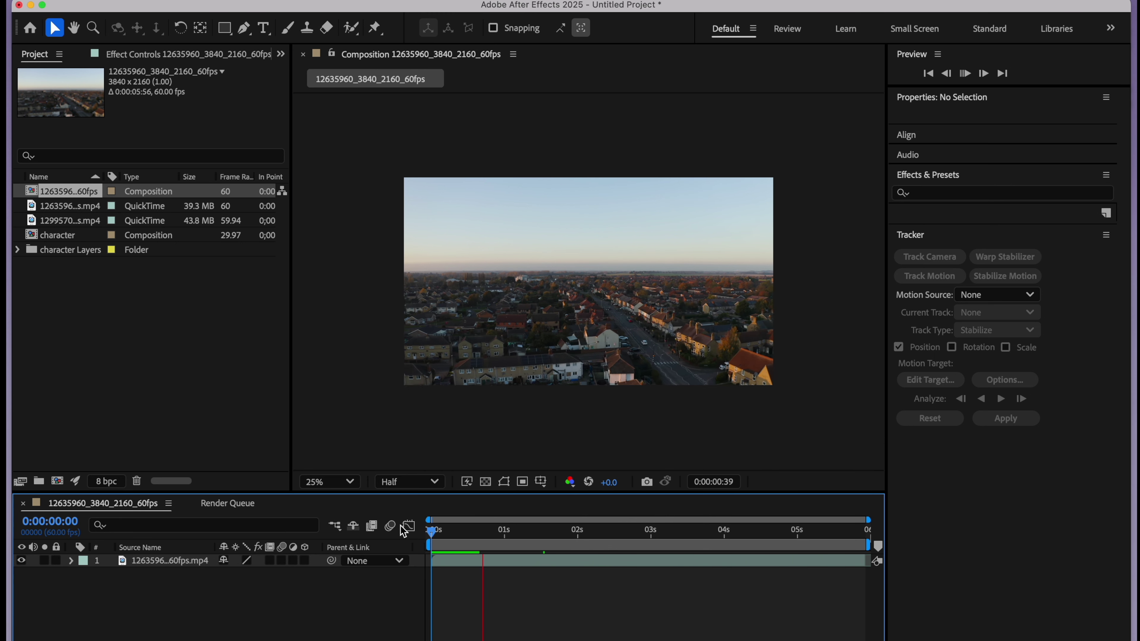
key(space)
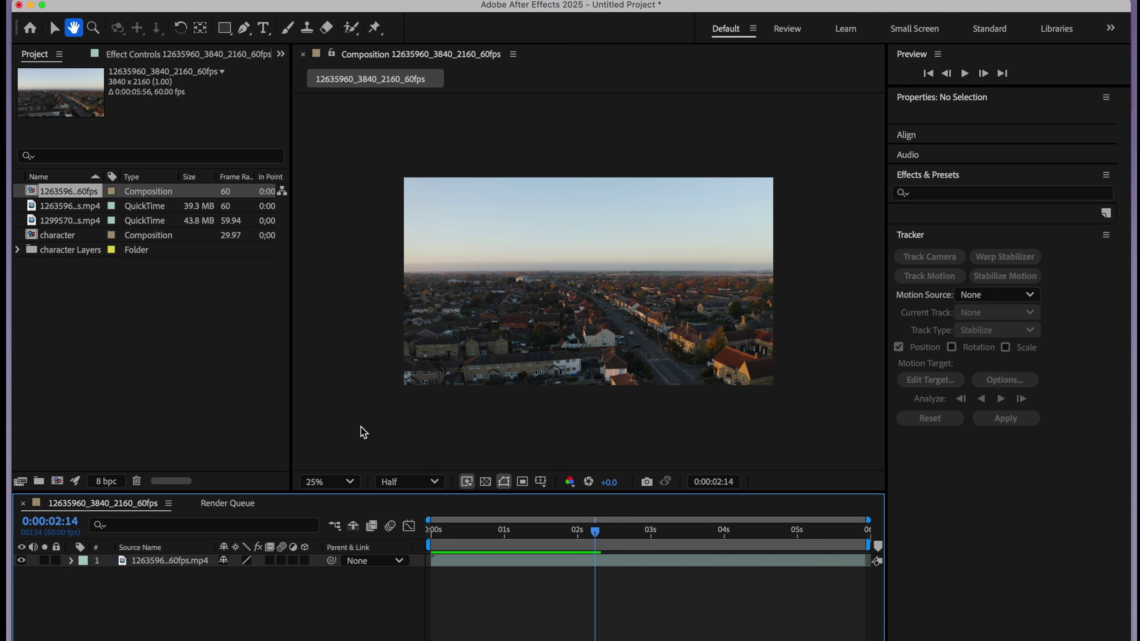
key(period)
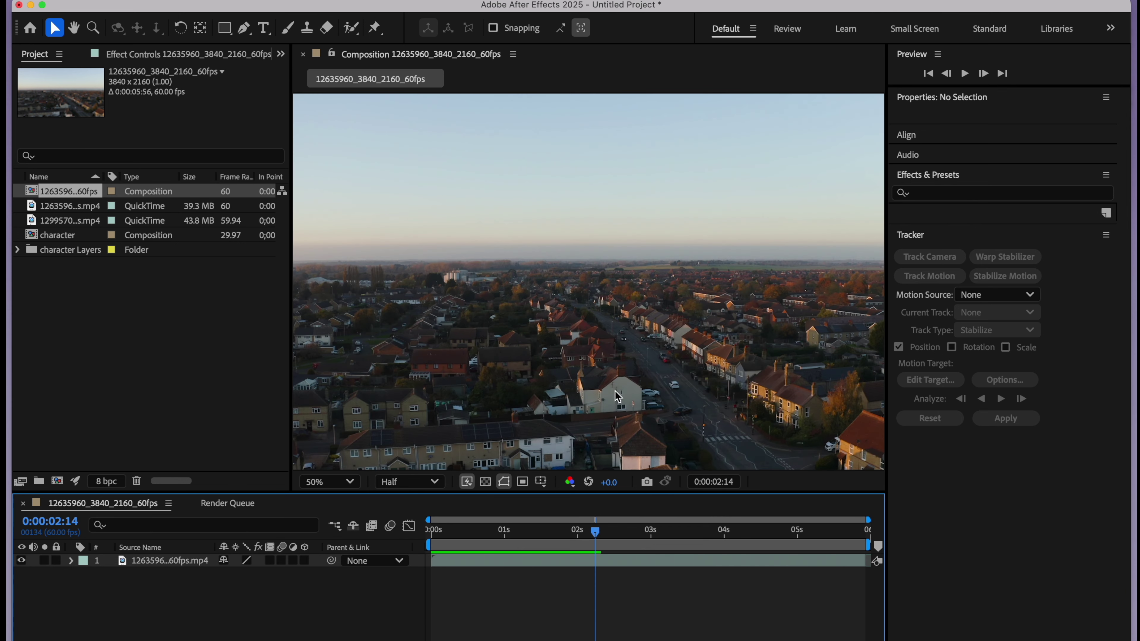
drag(566, 529, 369, 529)
- Create a new composition from the 12995705_3840_2160_60fps.mp4 footage
click(62, 208)
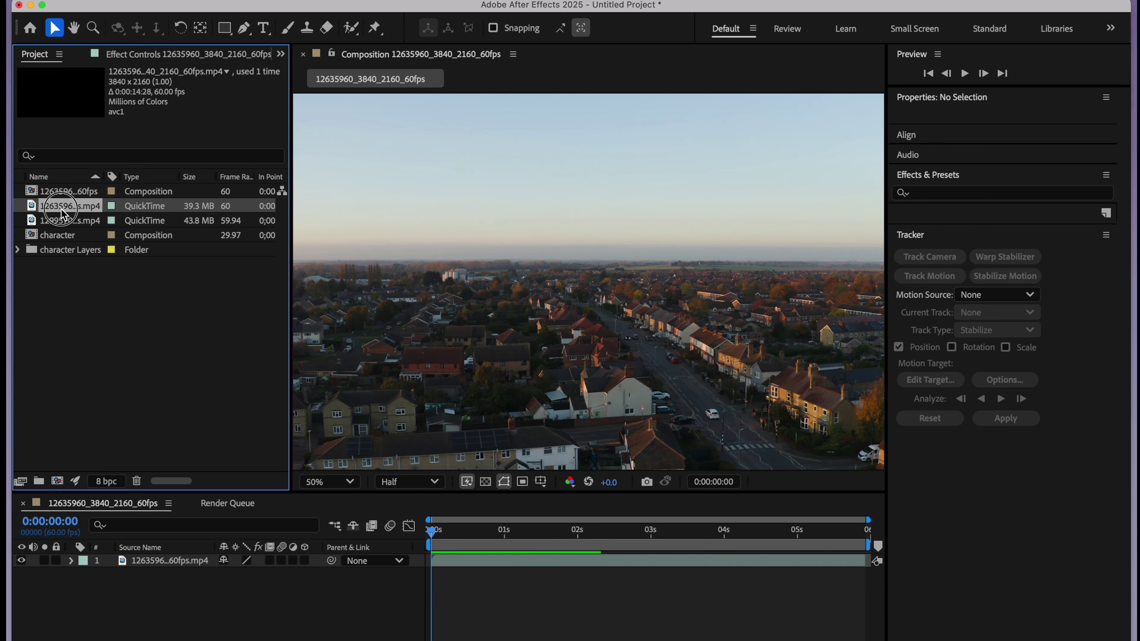
click(61, 219)
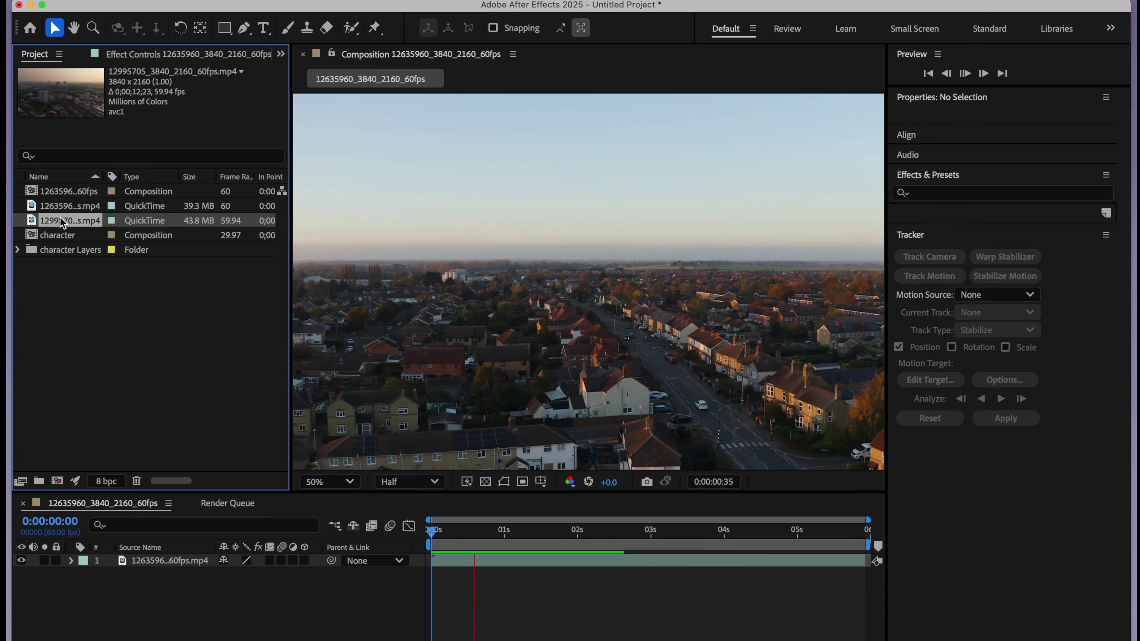
click(410, 528)
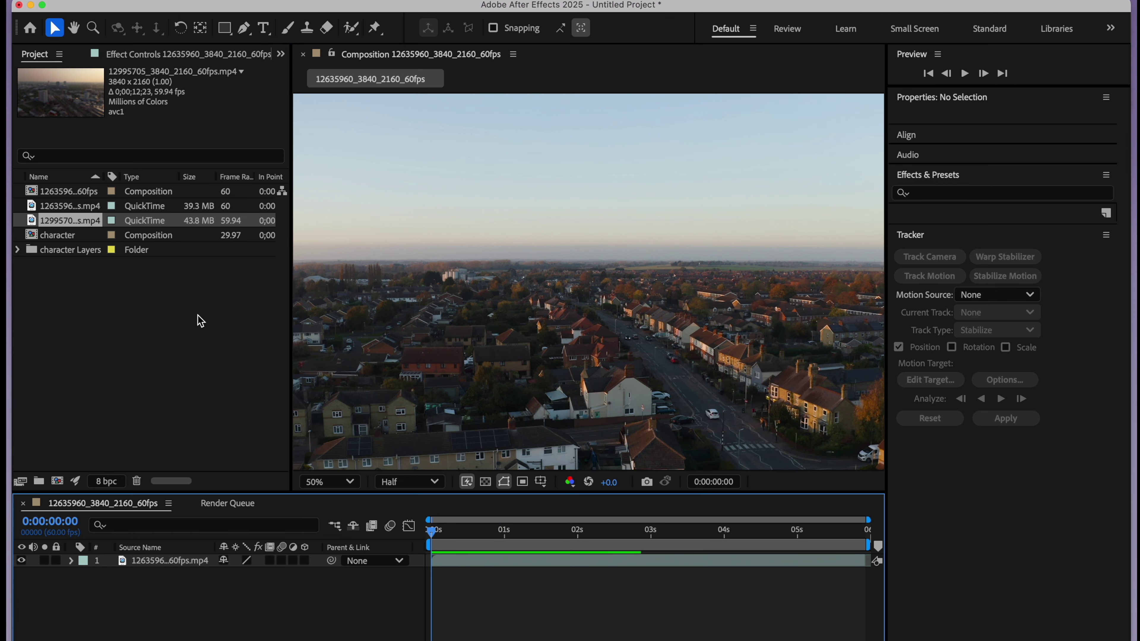
click(122, 337)
click(61, 221)
drag(60, 226, 57, 481)
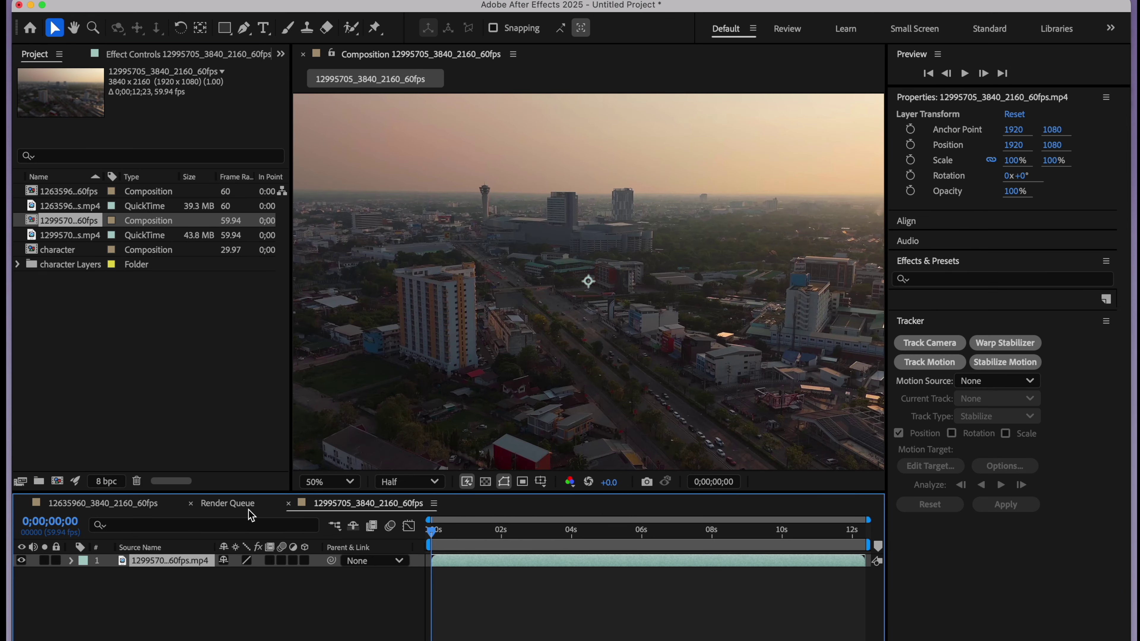
- Trim the 12995705_3840_2160_60fps composition to a work area ending at 0;00;05;59
click(546, 387)
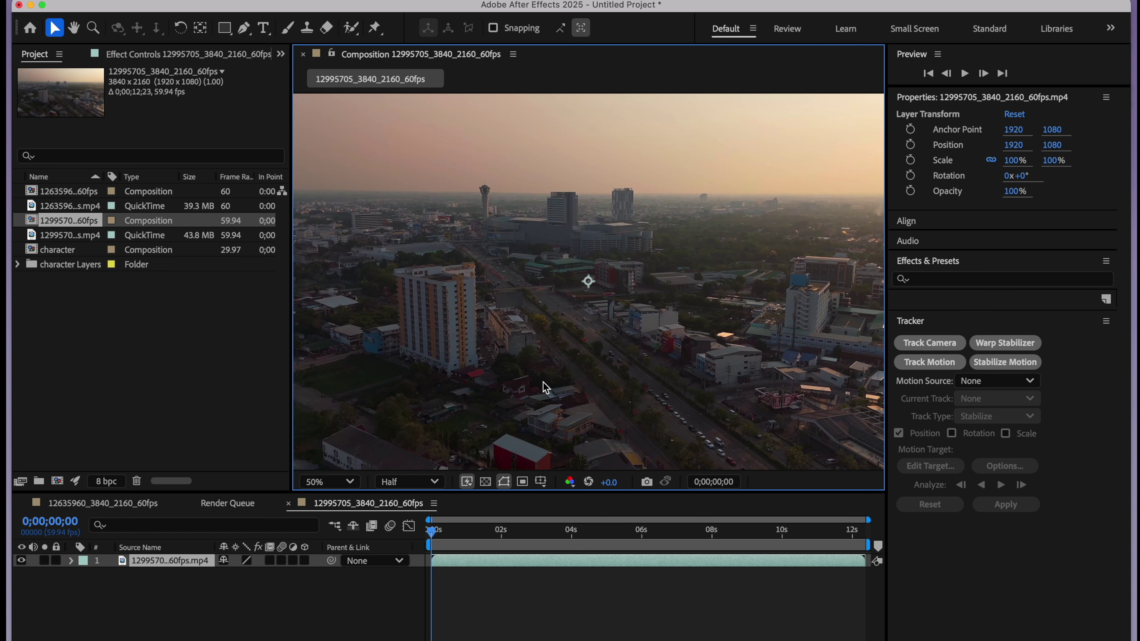
key(comma)
key(comma)
drag(474, 546, 641, 545)
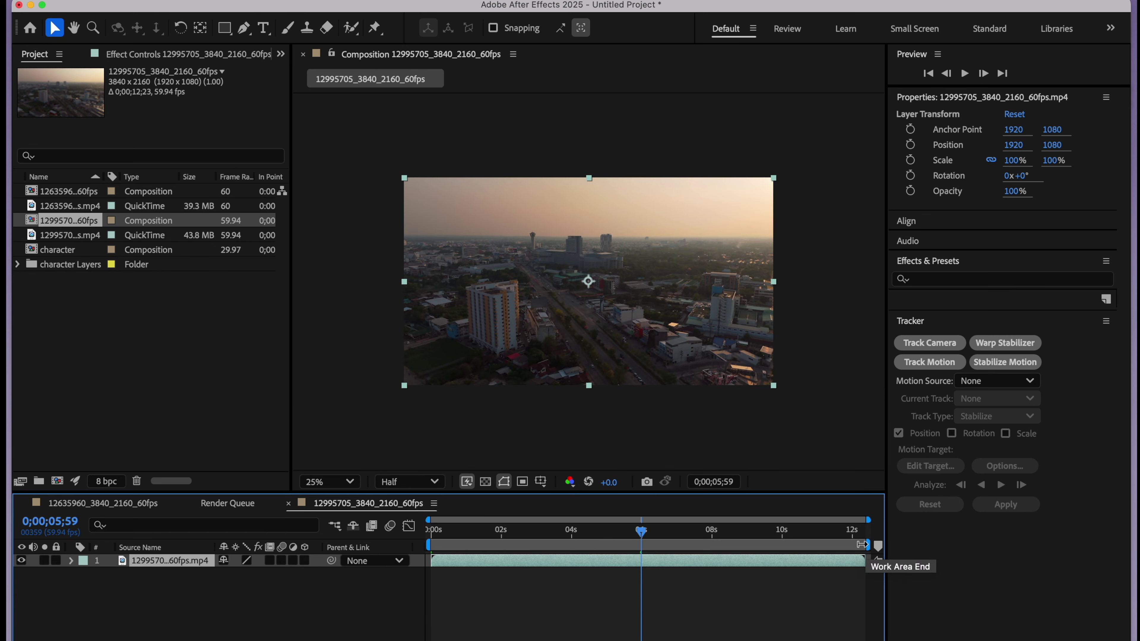
drag(867, 547, 638, 547)
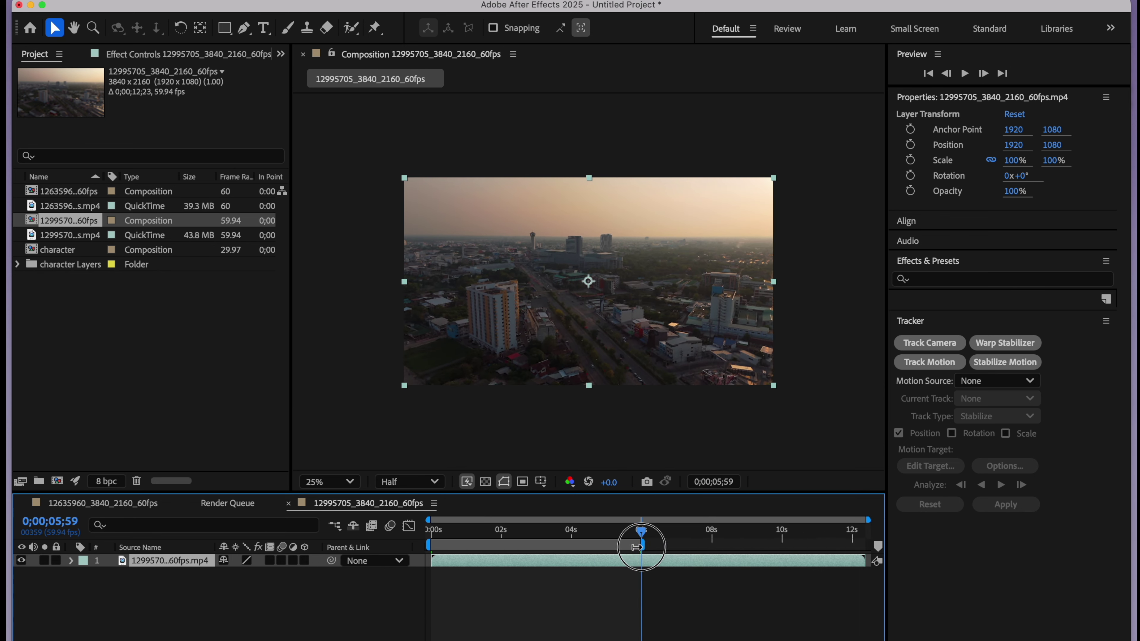
right_click(594, 547)
click(619, 593)
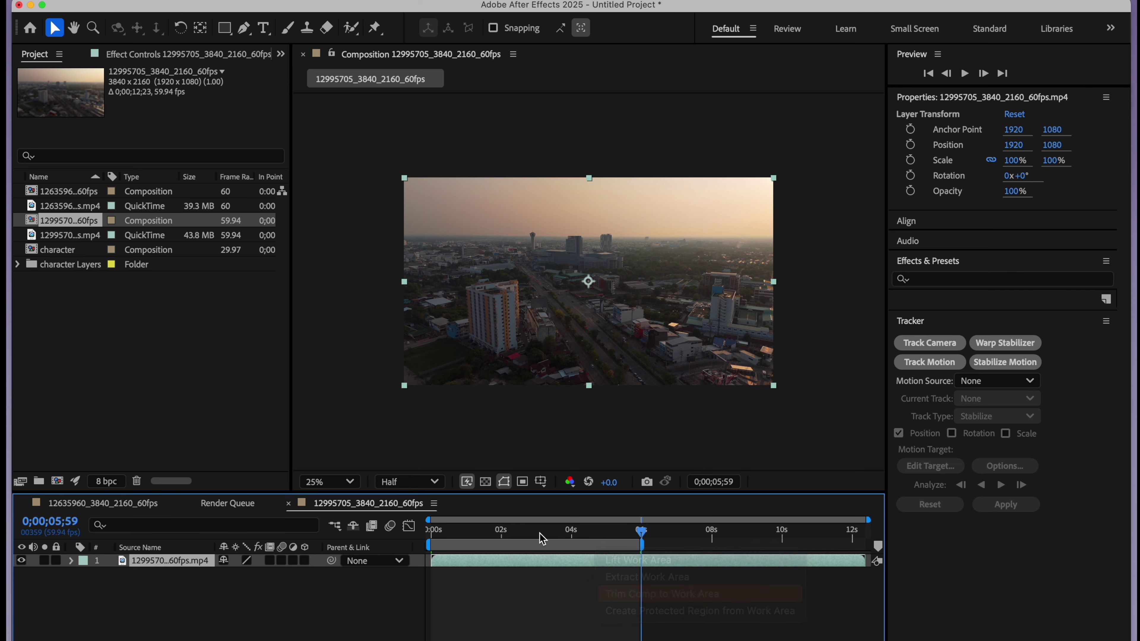
click(438, 533)
drag(438, 534, 396, 538)
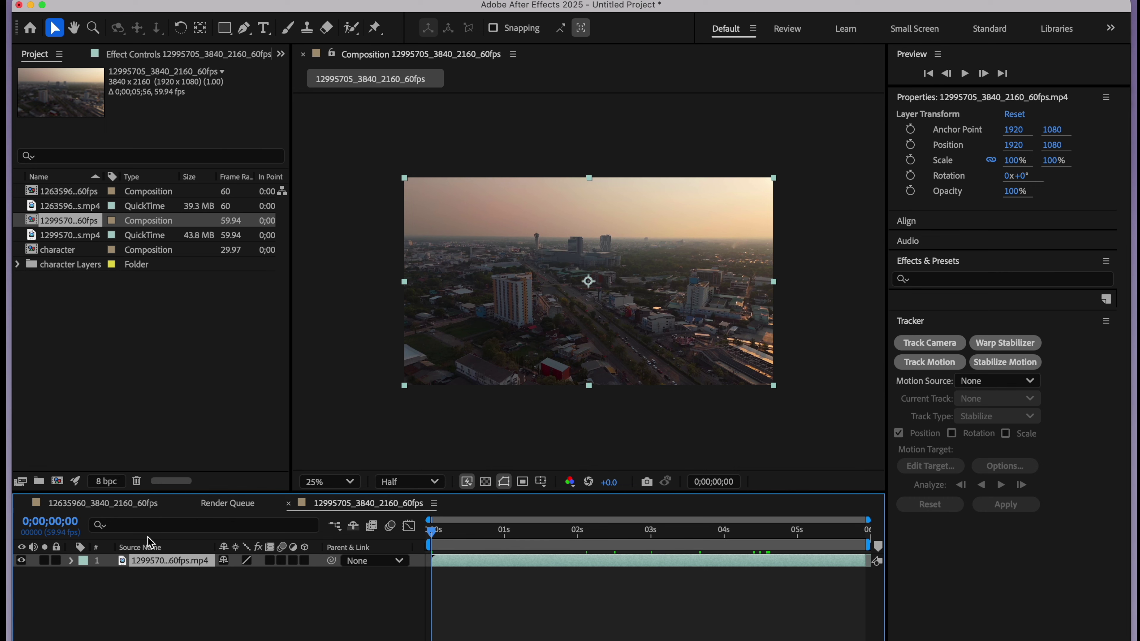
- Compare the two trimmed cityscape compositions and review the motion in the 12995705 footage
click(108, 510)
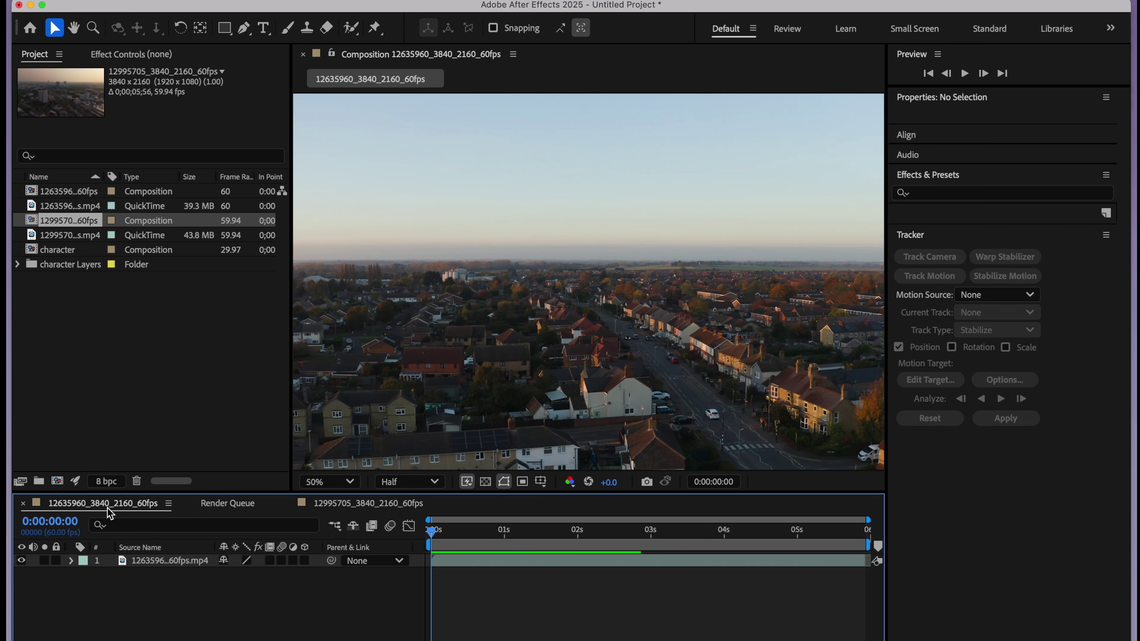
click(512, 368)
key(comma)
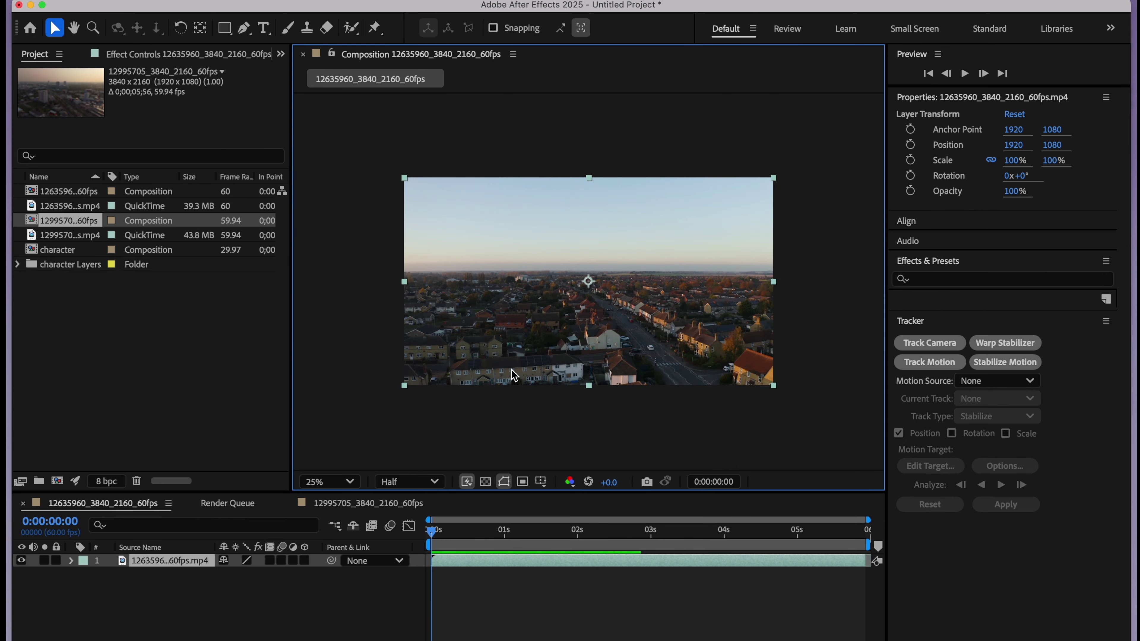
click(224, 633)
click(362, 508)
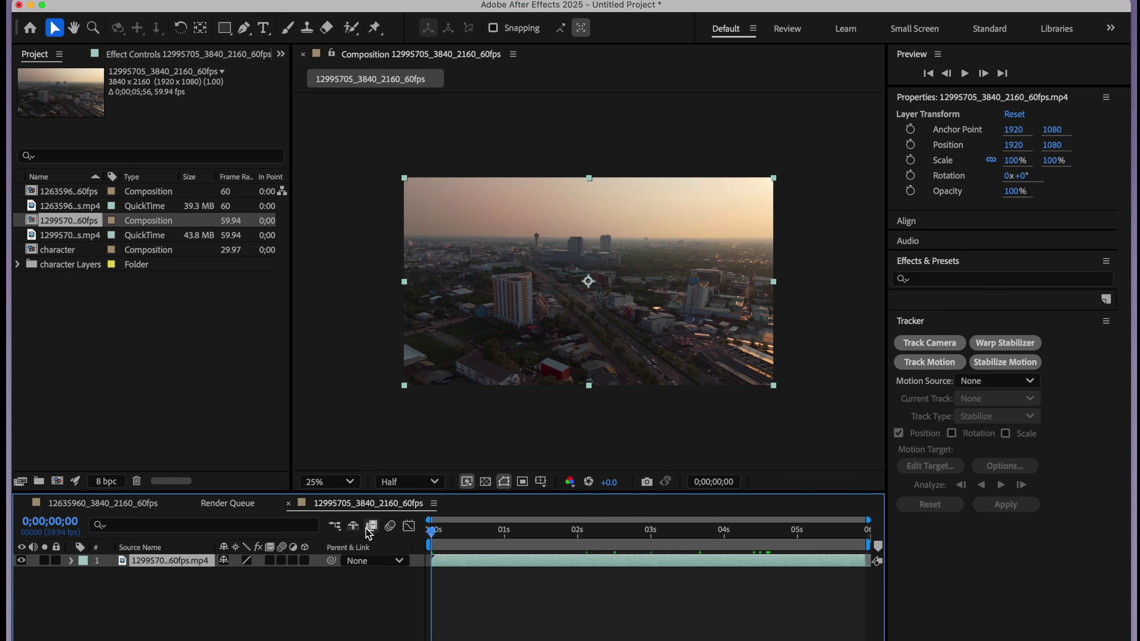
click(325, 628)
drag(502, 533, 382, 561)
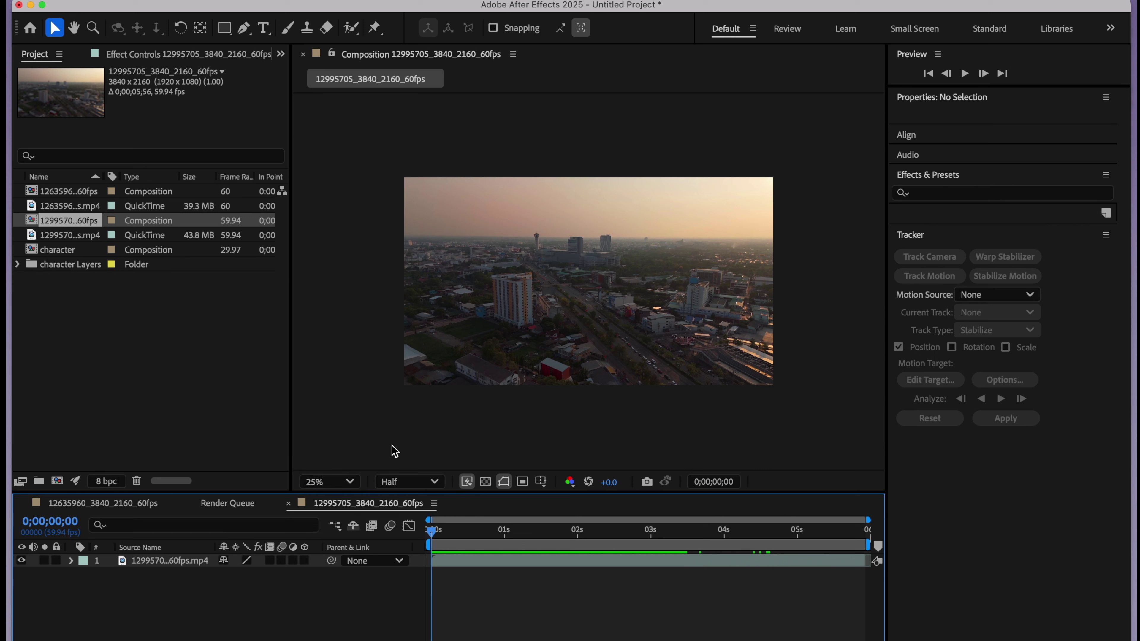
- Add the character composition above the footage in the 12995705 composition and hide that layer
drag(58, 250, 167, 566)
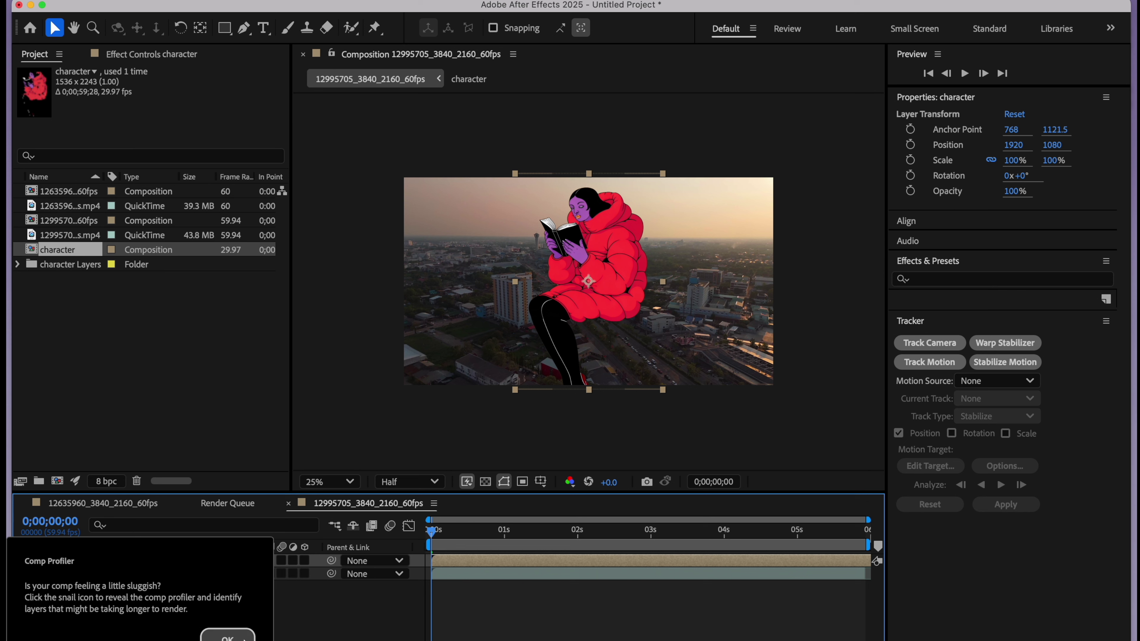
click(228, 635)
click(21, 561)
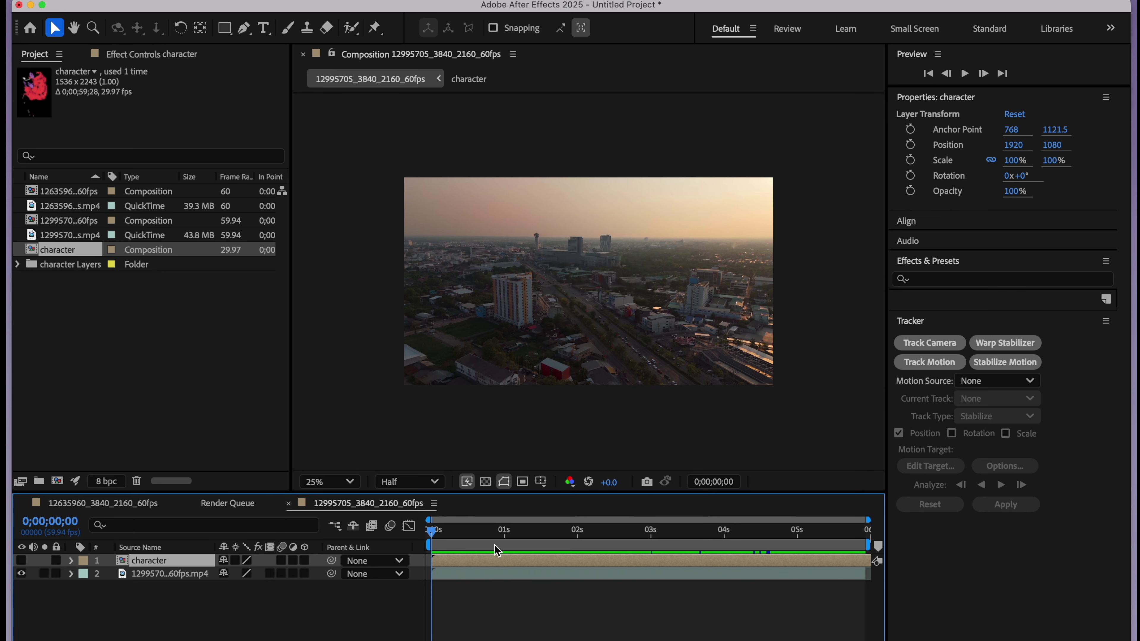
- Apply 3D Camera Tracker to the 12995705 footage layer and analyze it with the Variable Zoom shot type
click(172, 576)
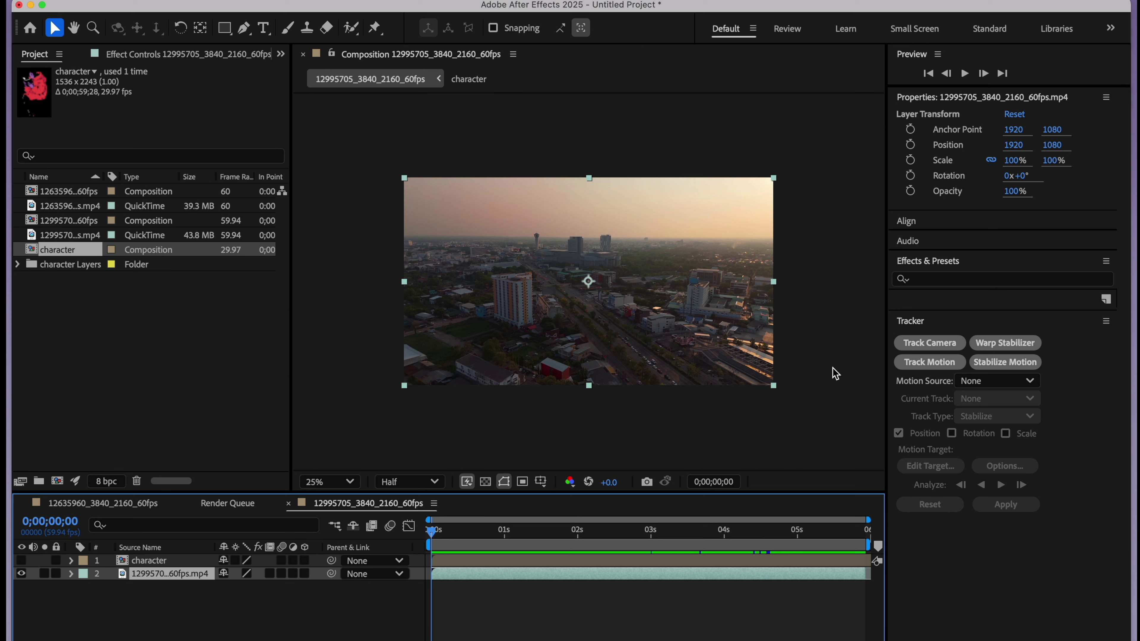
click(932, 348)
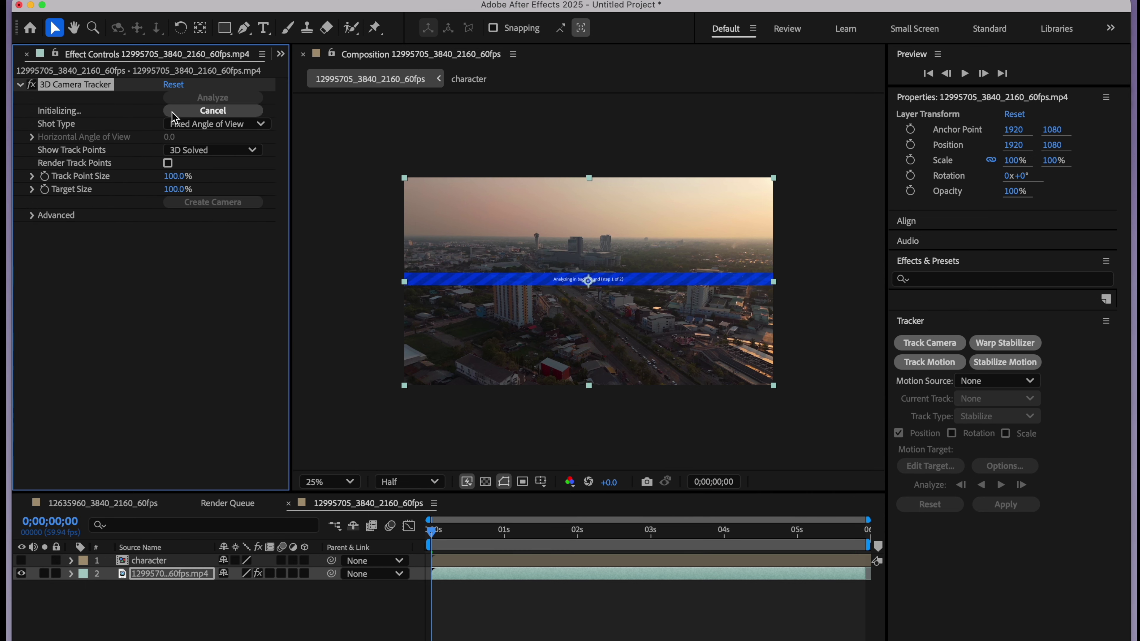
click(172, 112)
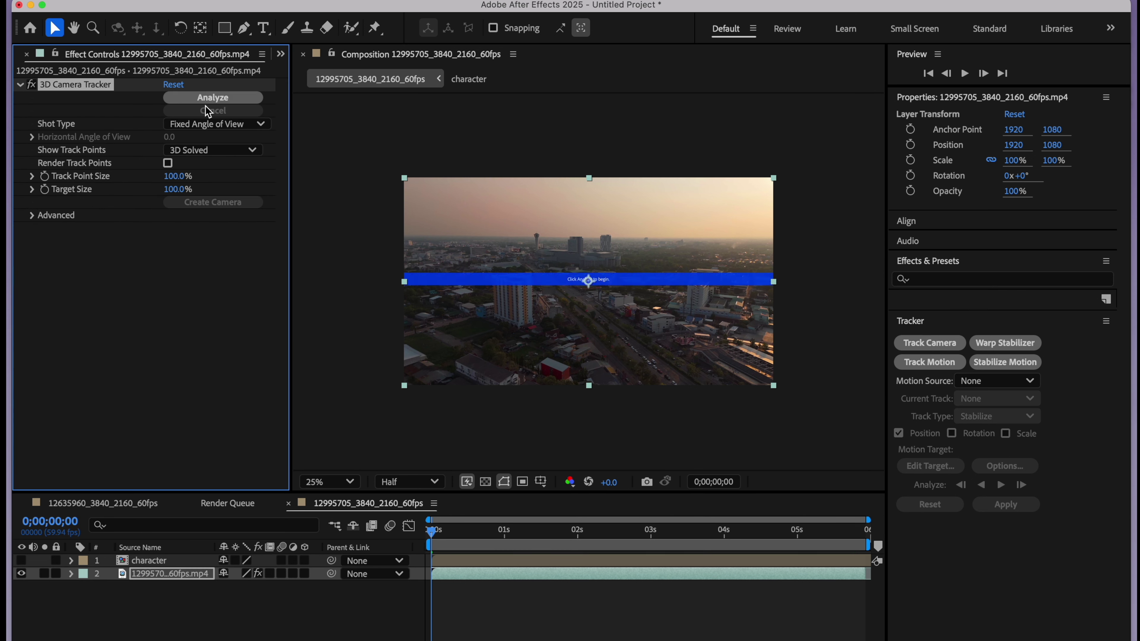
click(181, 125)
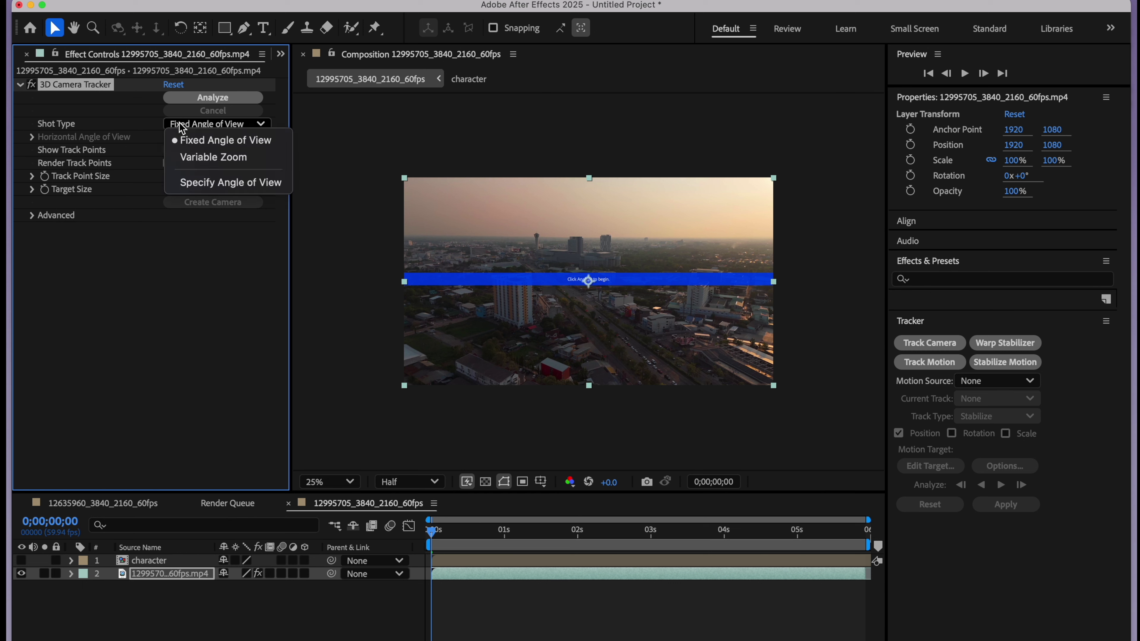
click(230, 158)
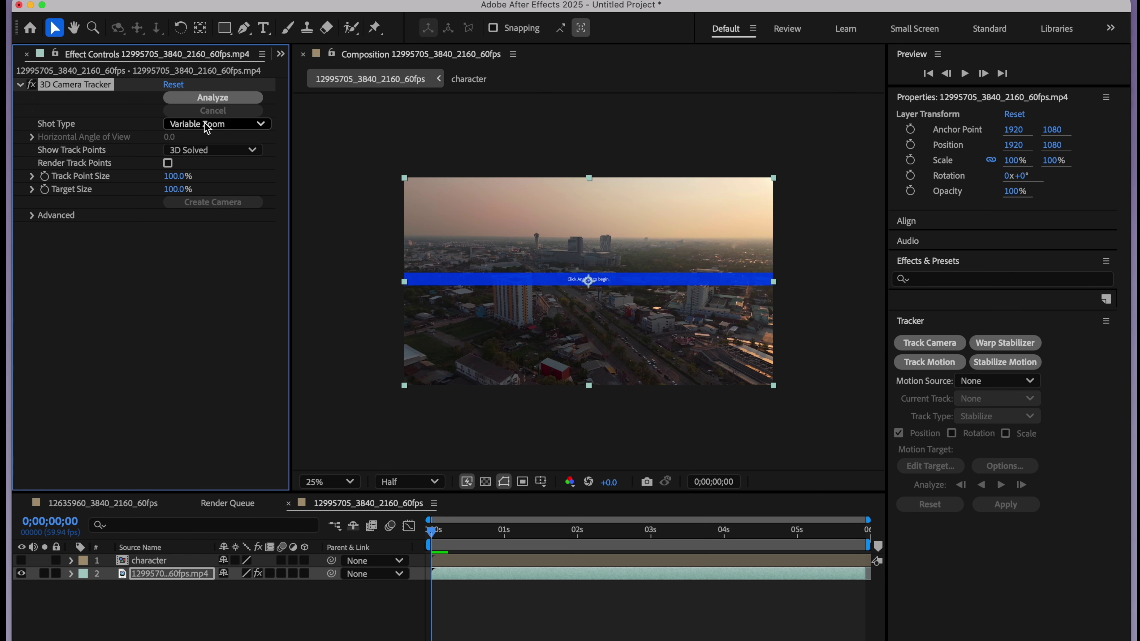
click(213, 99)
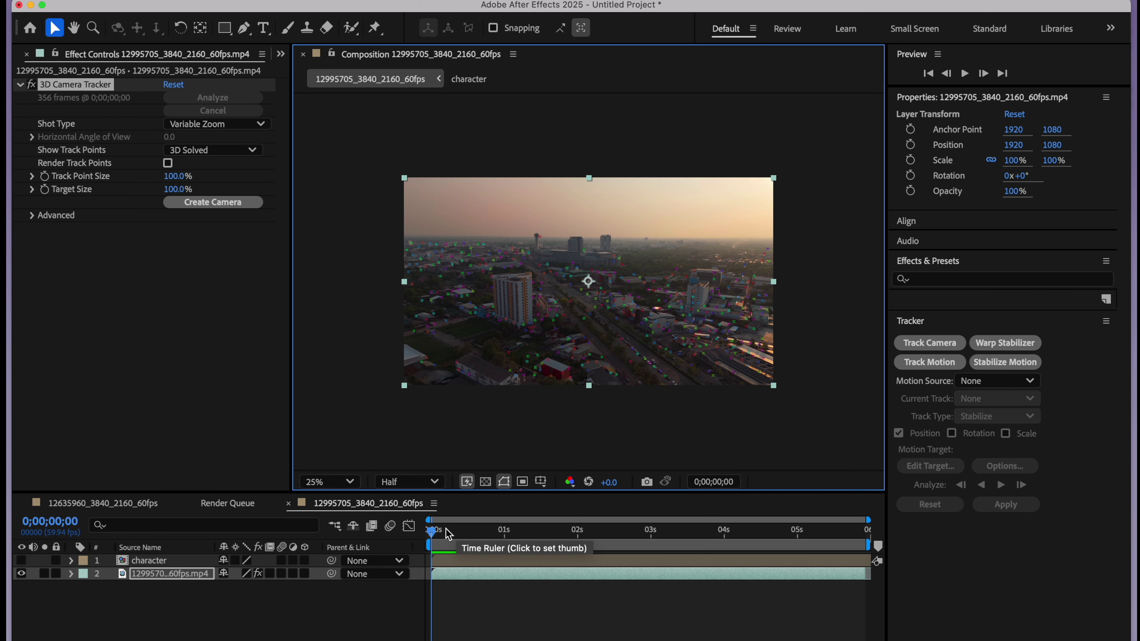
- Pick a group of three track points beside the main road in the foreground and create a 3D tracker camera
mouse_move(438, 539)
mouse_down()
mouse_move(833, 537)
mouse_move(429, 532)
mouse_up()
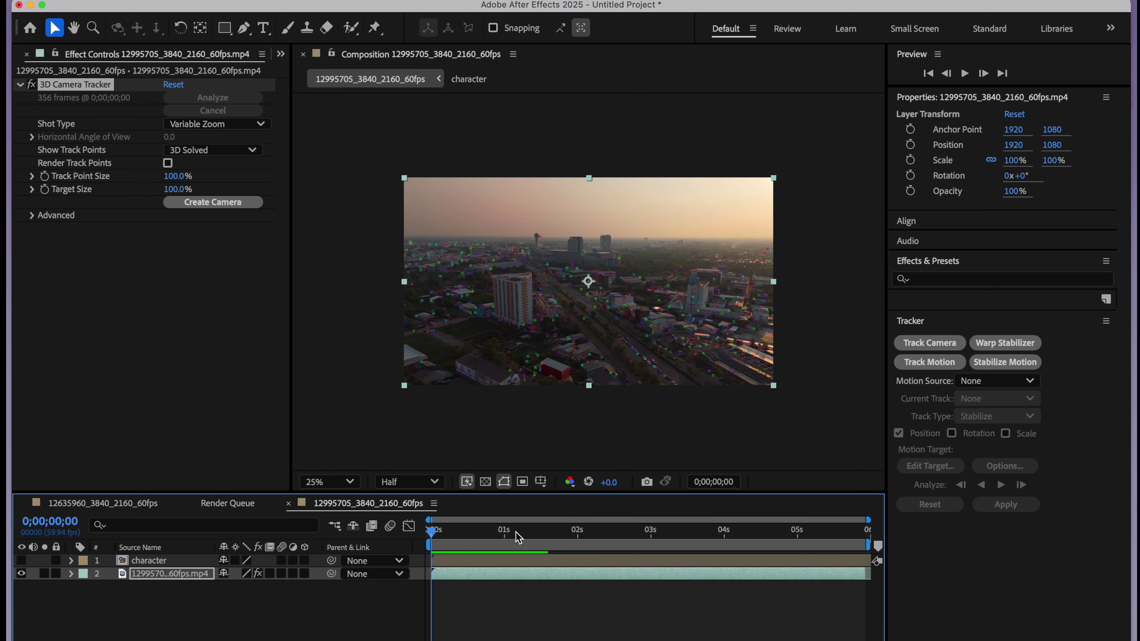
key(period)
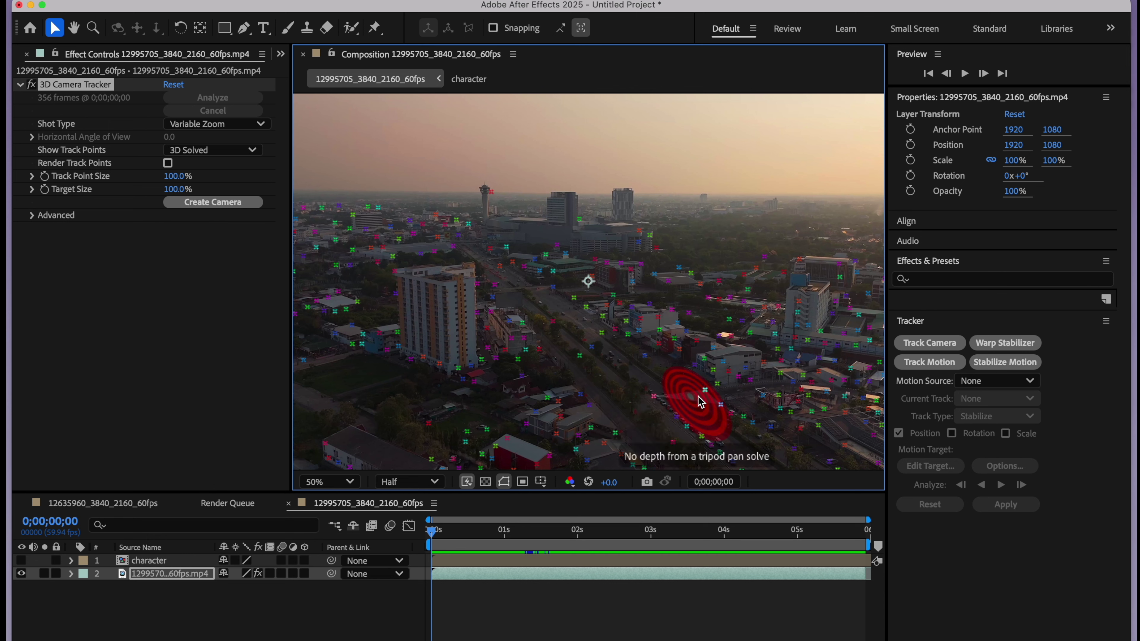
click(702, 413)
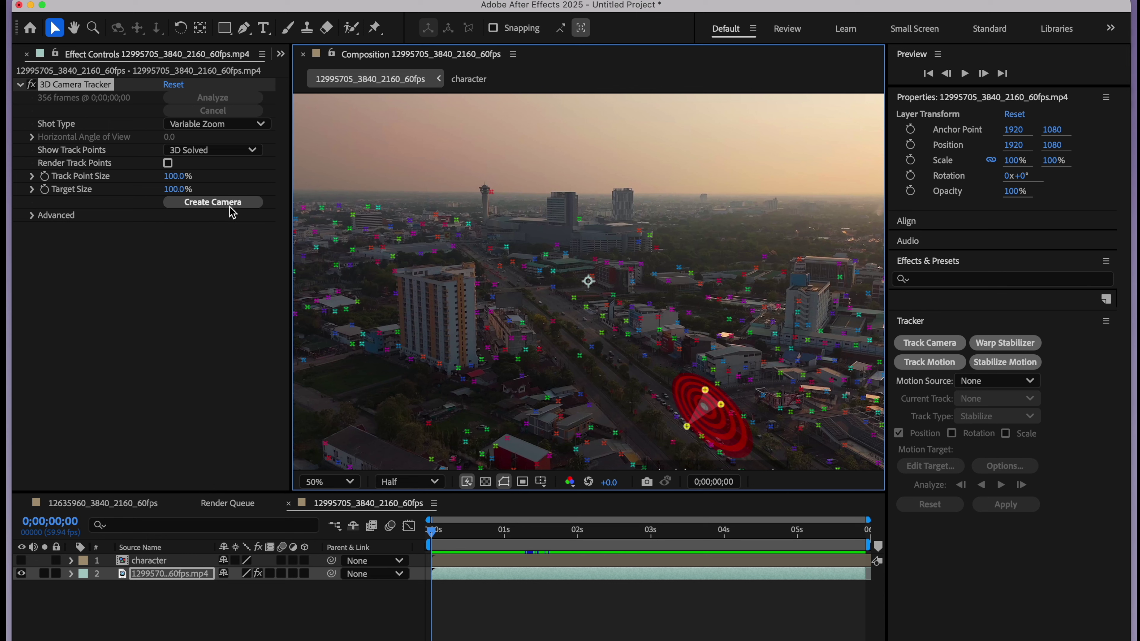
click(213, 202)
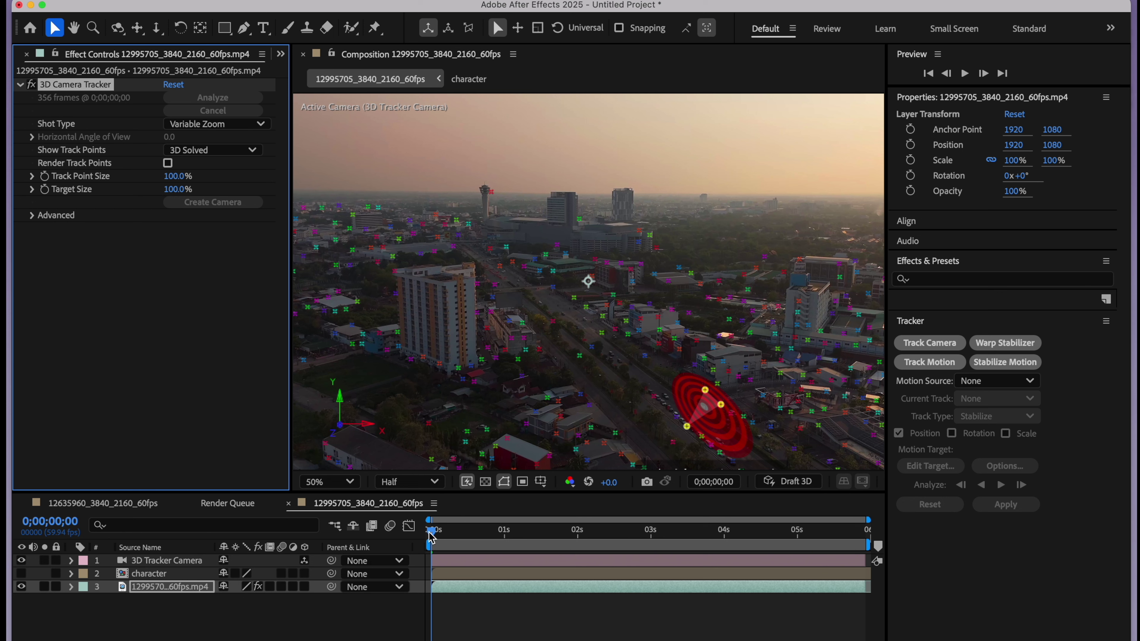
mouse_move(430, 534)
mouse_down()
mouse_move(458, 535)
mouse_move(430, 534)
mouse_up()
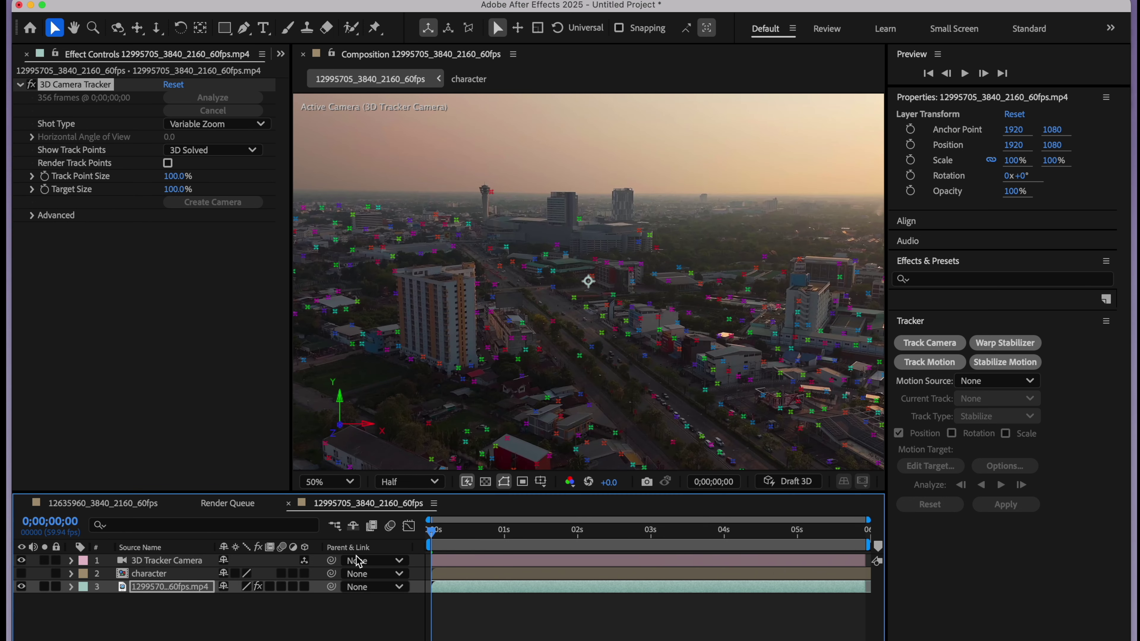
- Make the character layer 3D, scale it to 41% beside the main road, and check how it follows the tracked shot
click(172, 561)
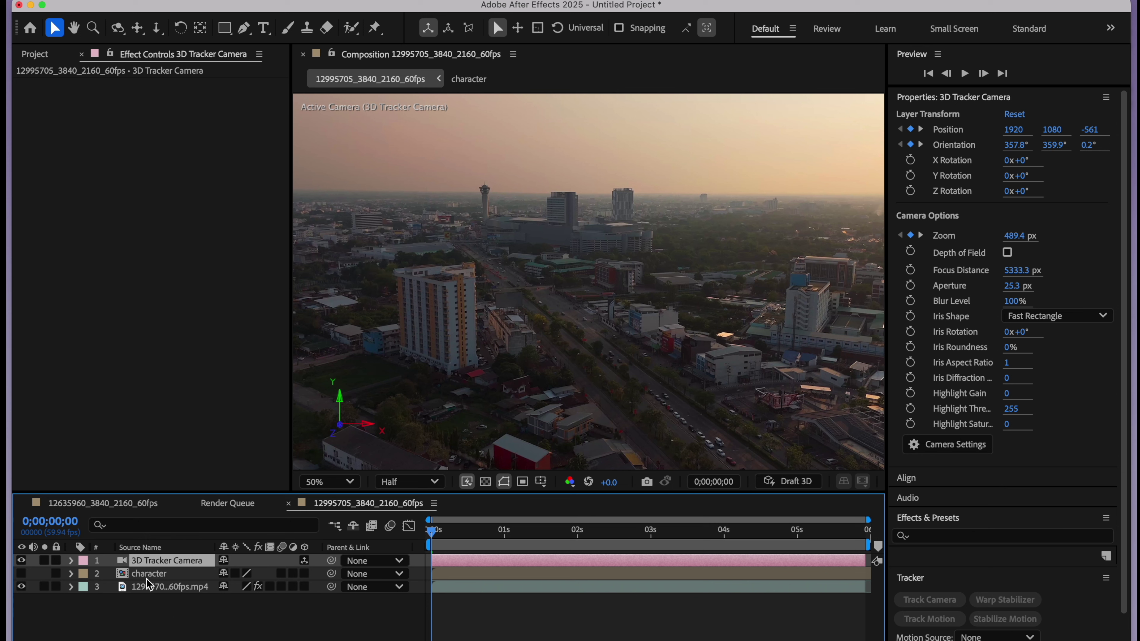
click(304, 574)
click(504, 366)
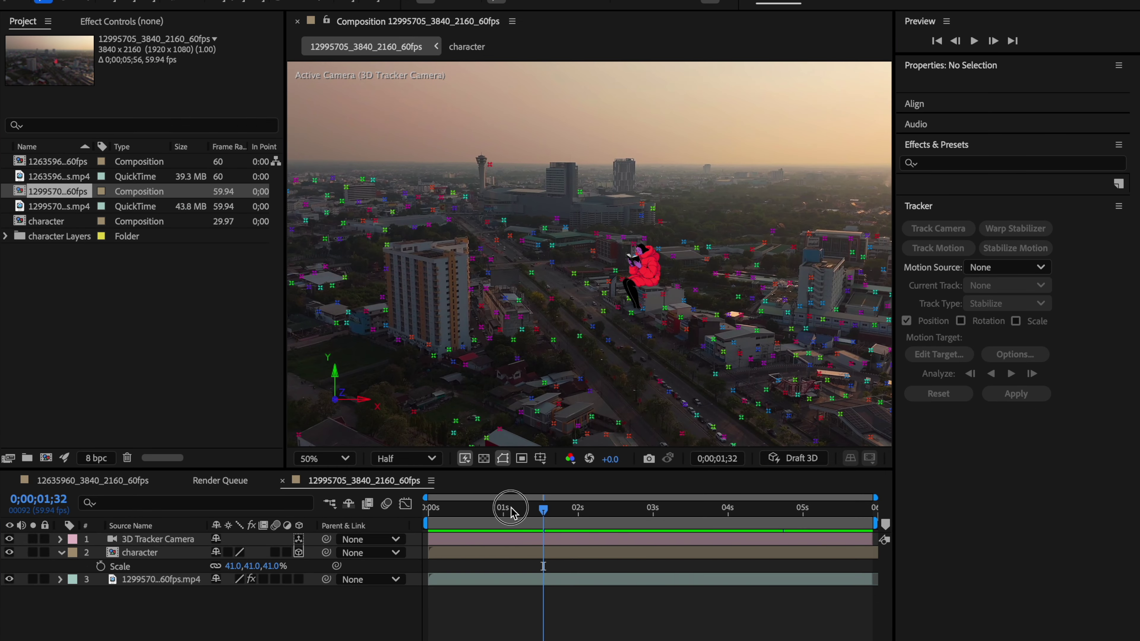
drag(666, 515, 390, 495)
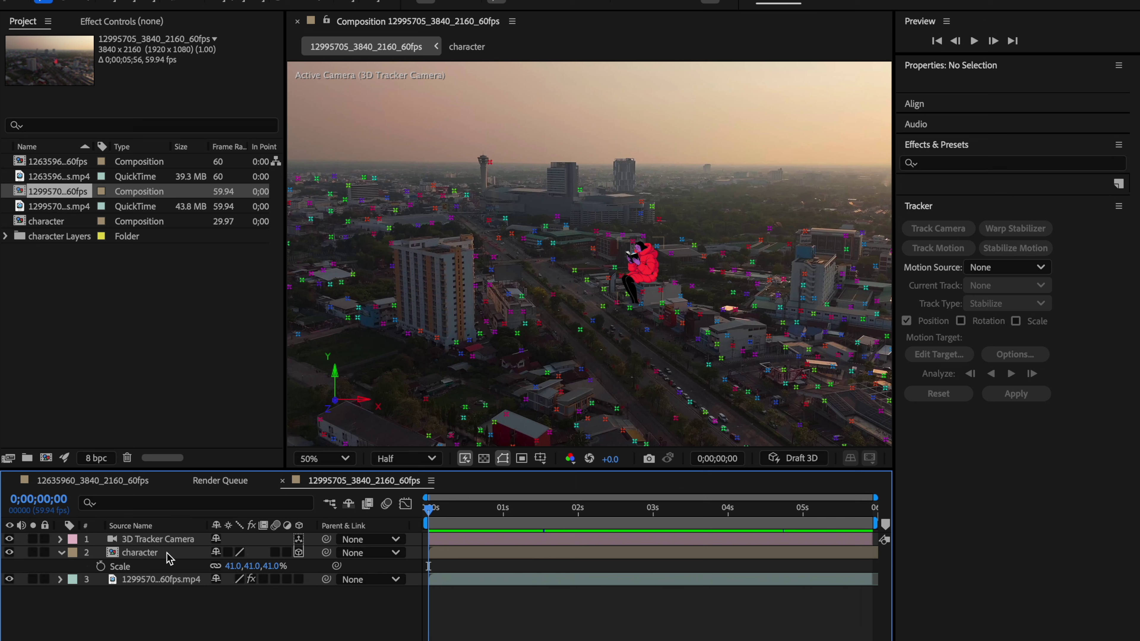
drag(465, 507, 390, 503)
- Open the character composition and inspect its artwork and its head, book and body layers
click(136, 556)
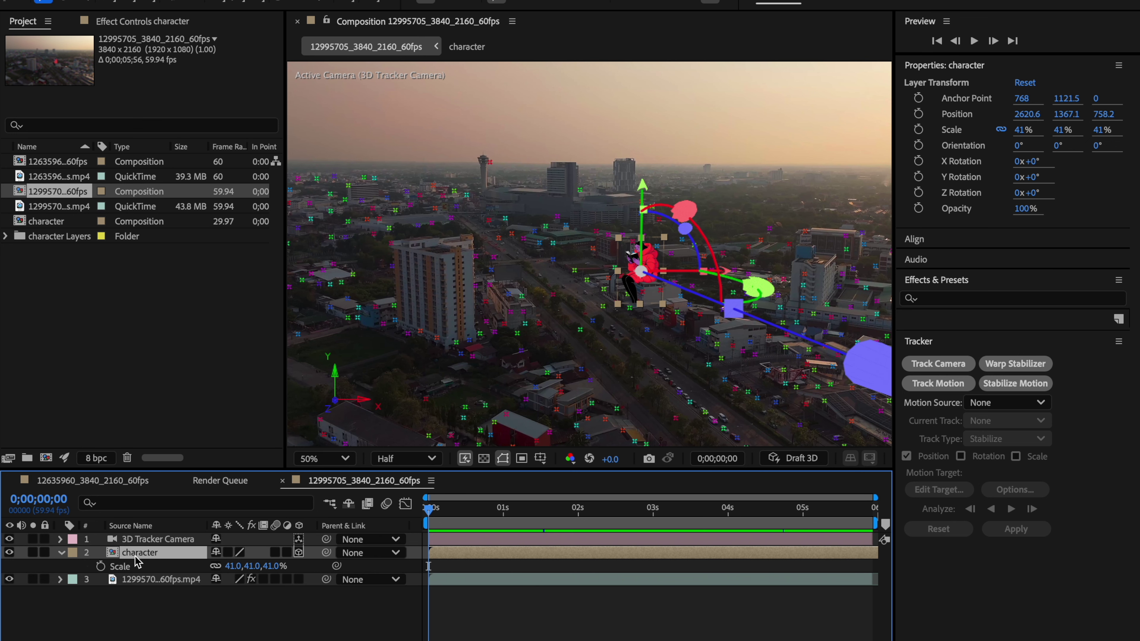
double_click(136, 554)
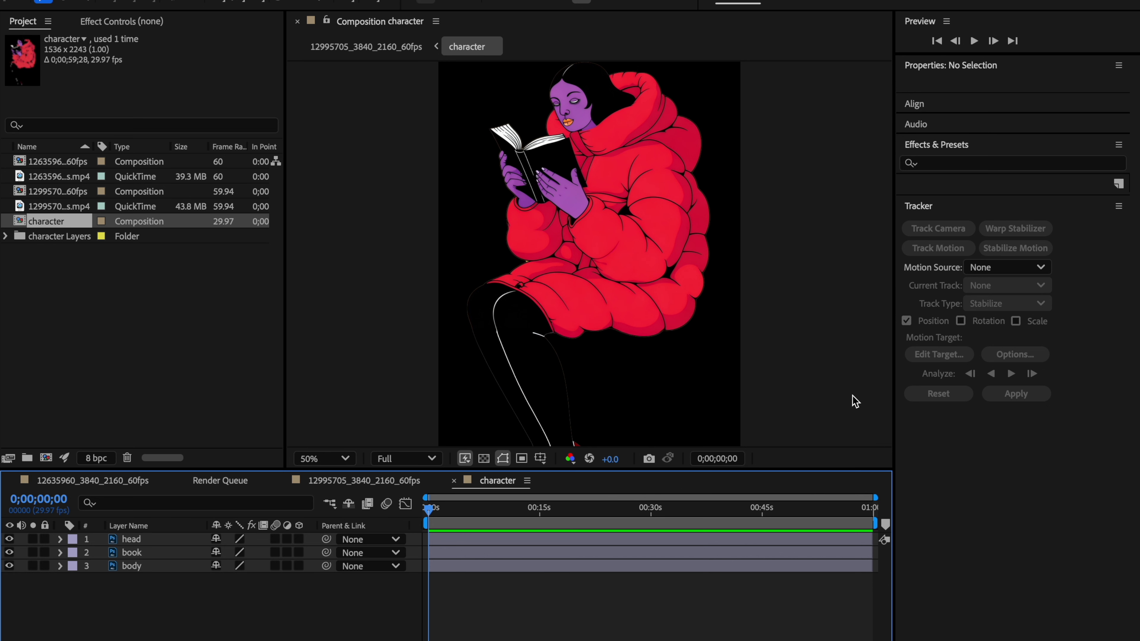
drag(690, 470, 637, 597)
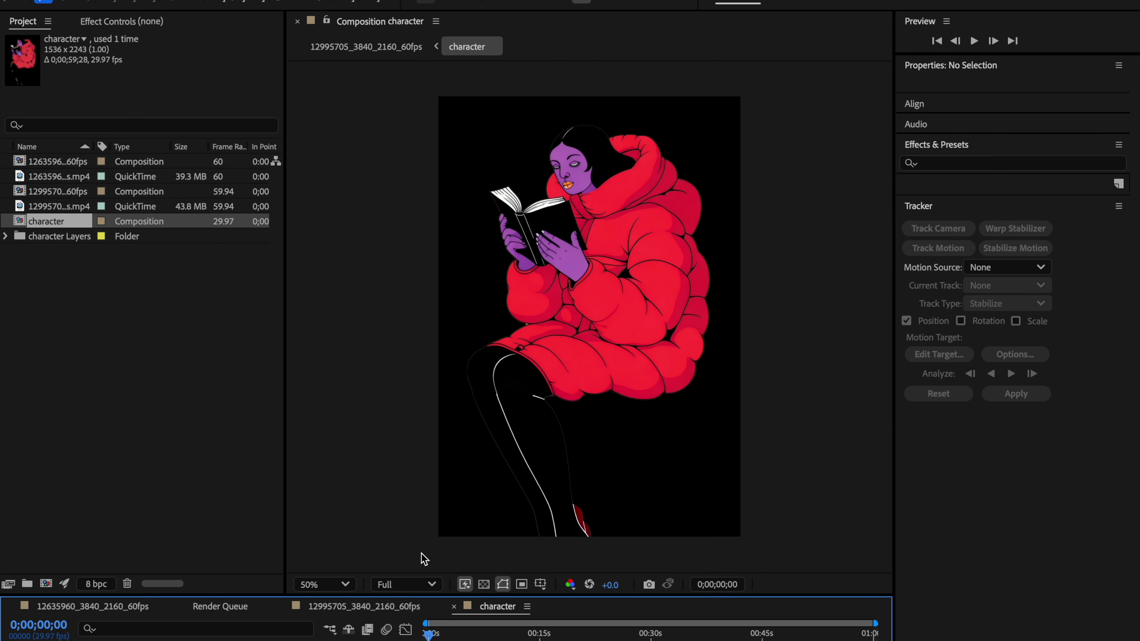
scroll(412, 565, down, 2)
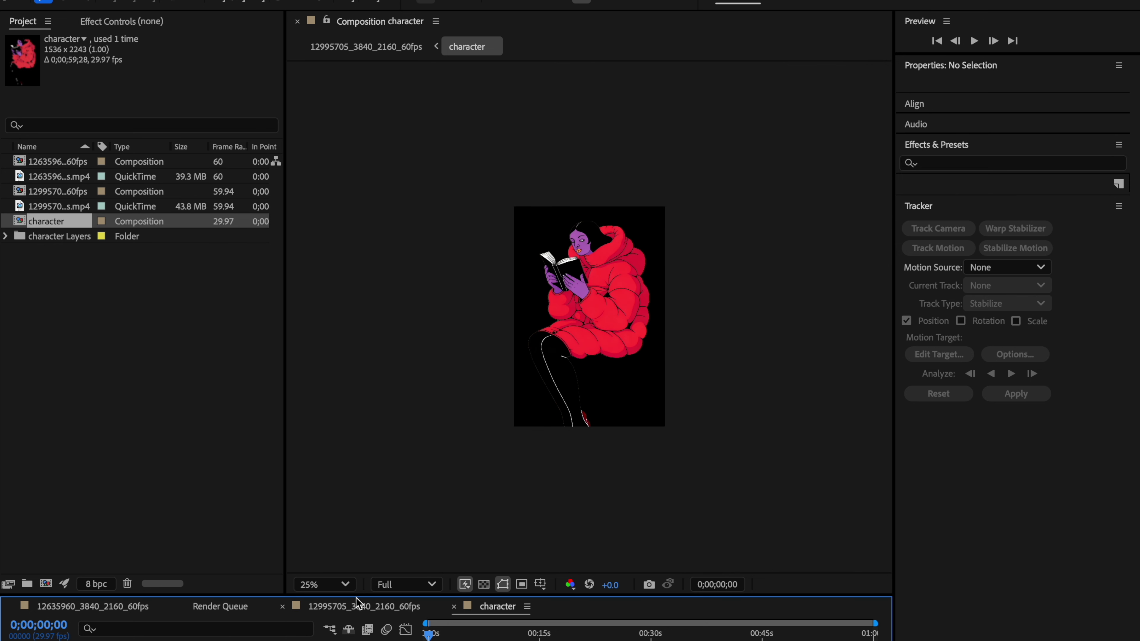
scroll(477, 542, up, 2)
drag(473, 596, 473, 508)
click(142, 591)
click(135, 603)
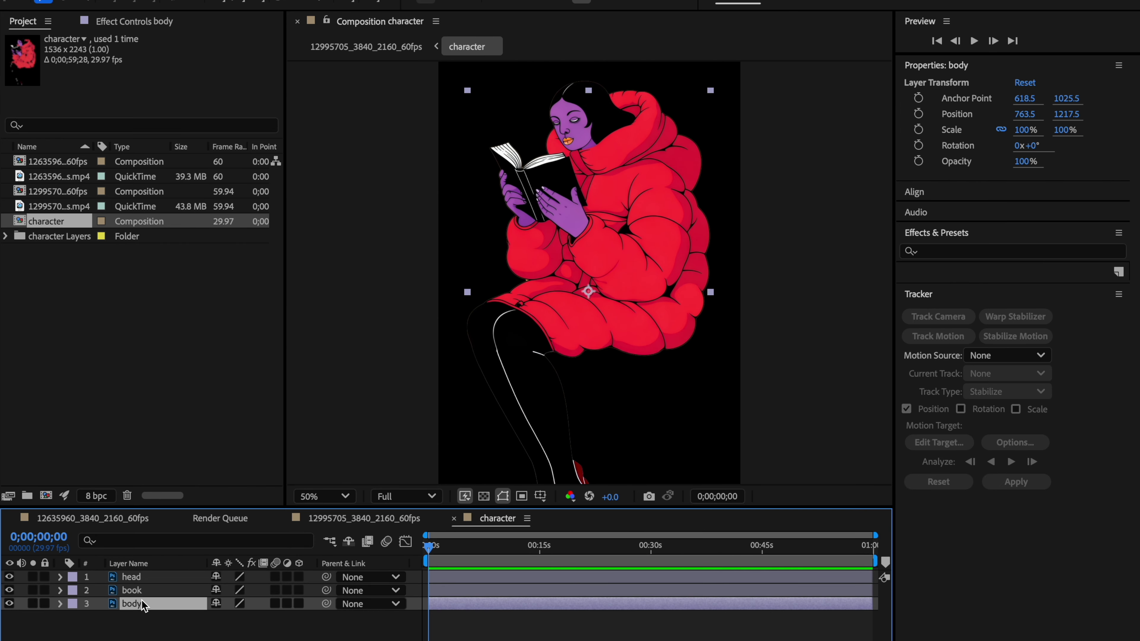
click(141, 589)
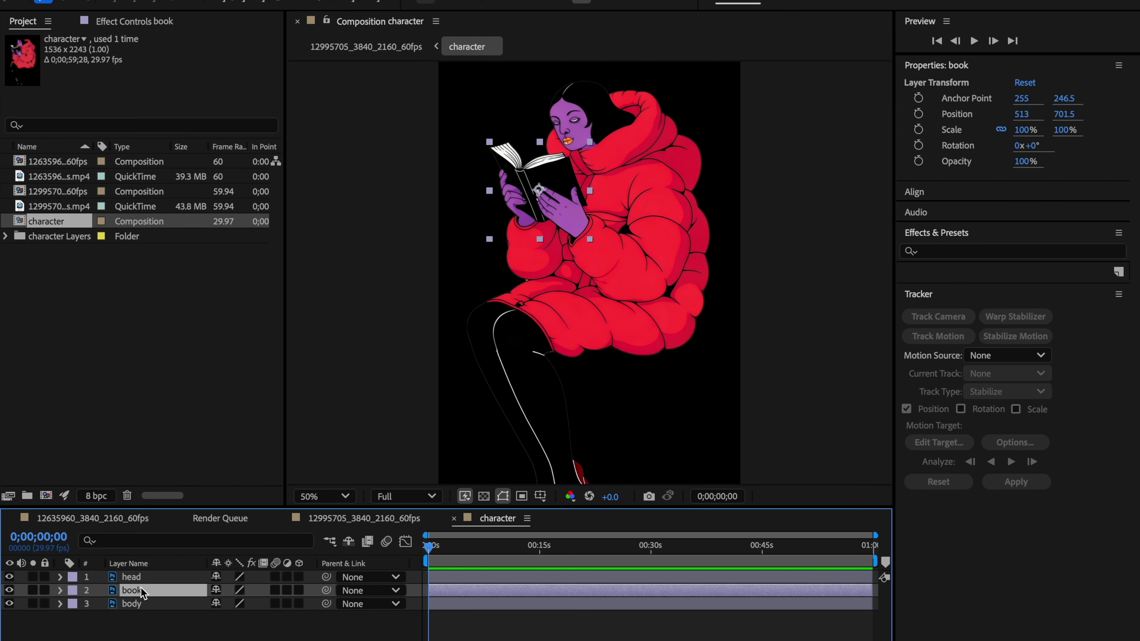
- Shorten the character composition's work area and trim the composition to a 6-second duration
drag(872, 558, 801, 548)
drag(871, 561, 502, 561)
right_click(474, 562)
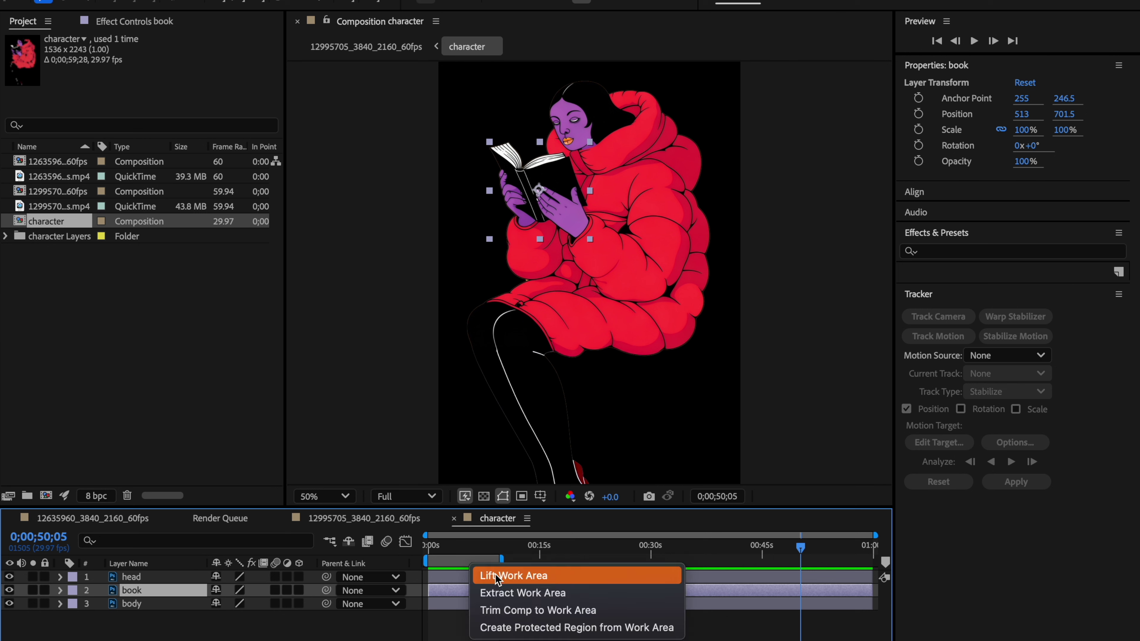
click(503, 610)
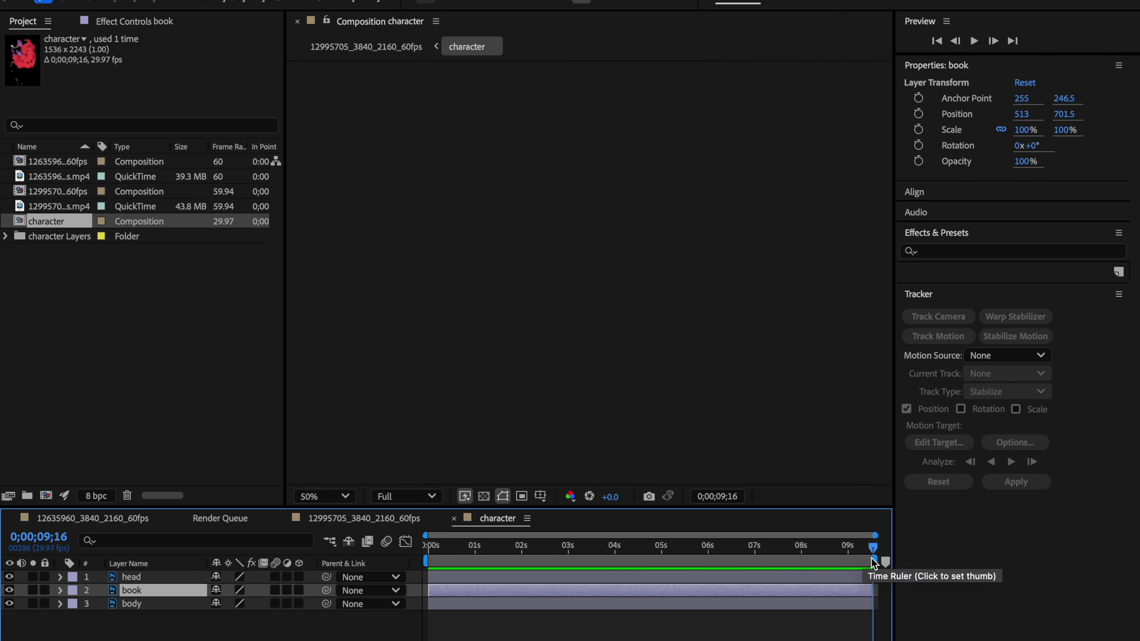
drag(874, 561, 715, 568)
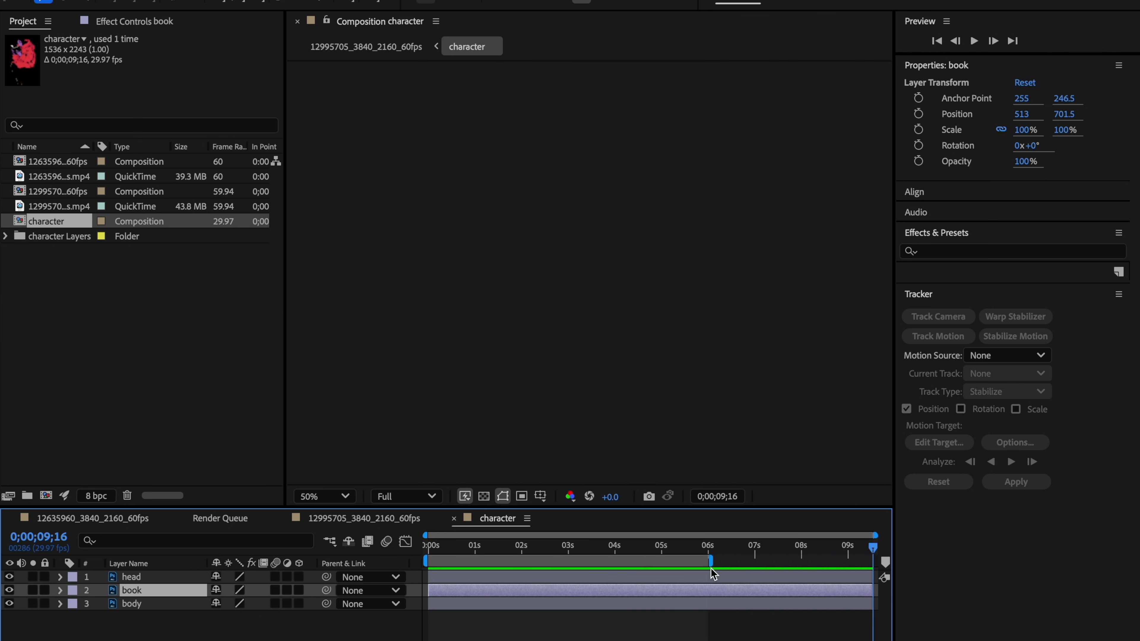
right_click(682, 575)
right_click(636, 562)
click(687, 604)
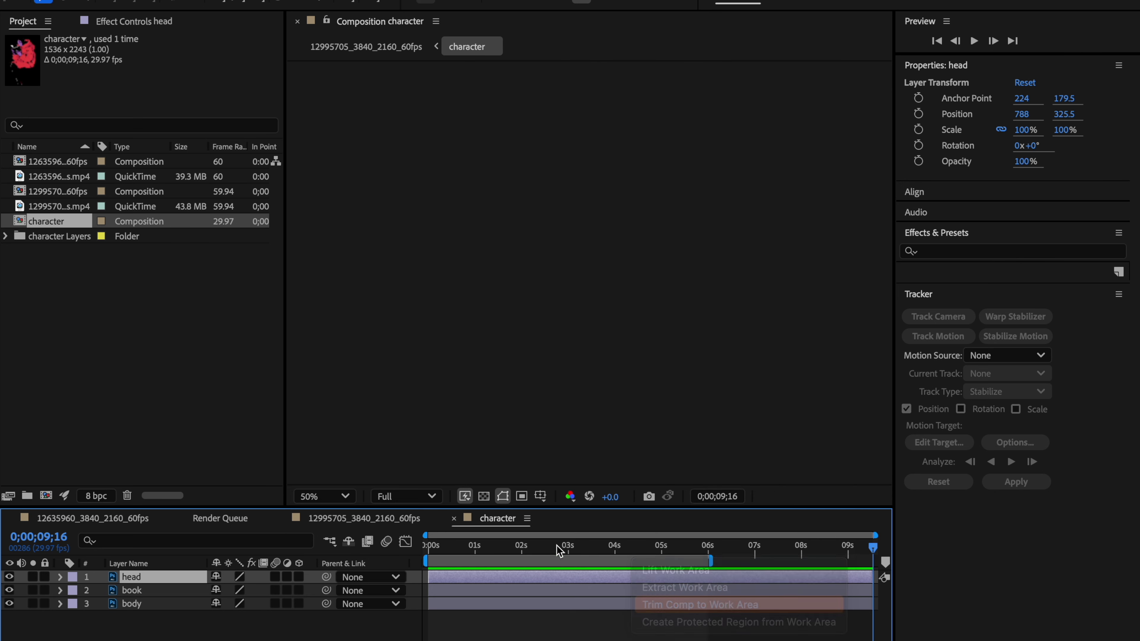
- Return to the first frame and move the head layer's anchor point to the neck, inside the jacket collar
click(453, 545)
key(Home)
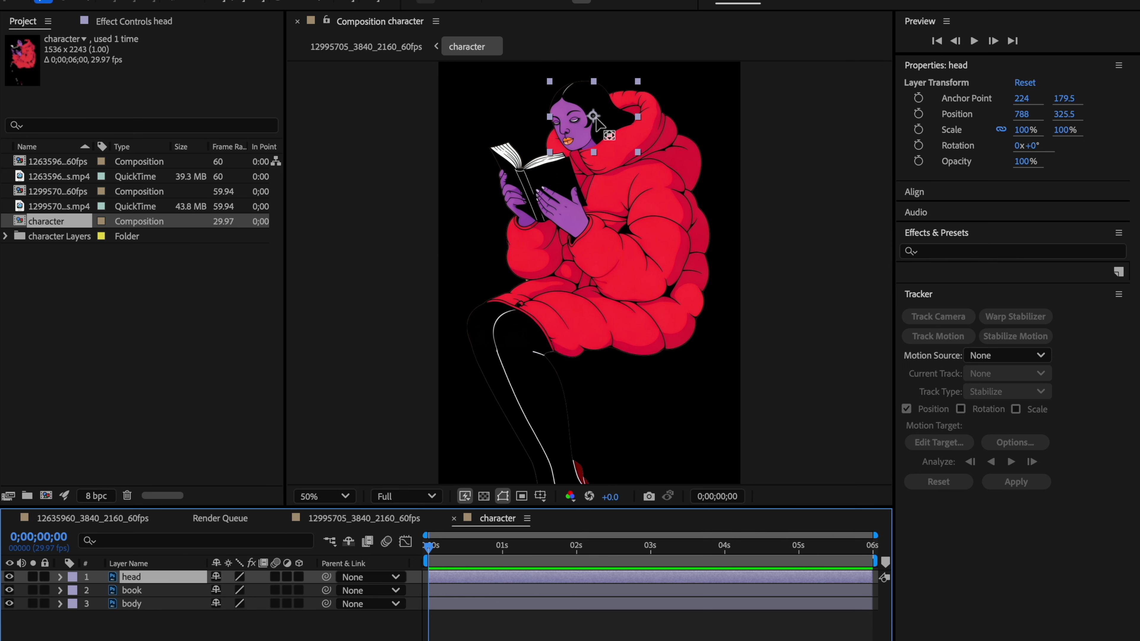
key(y)
drag(595, 117, 609, 135)
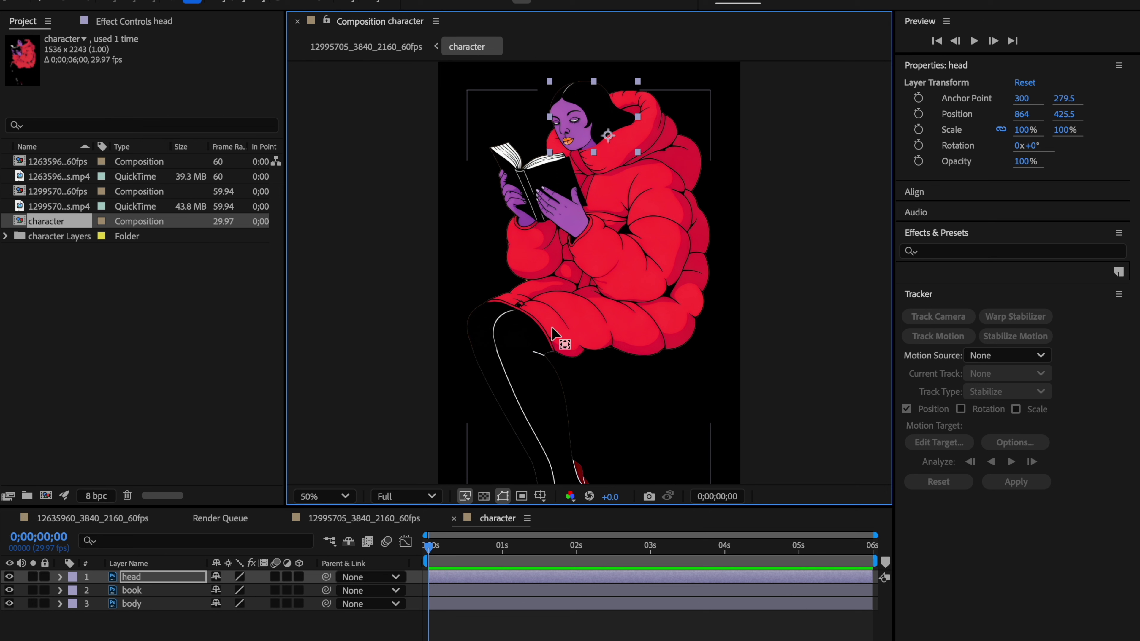
- Keyframe the head layer's rotation from 0° at the start to -7° about a quarter second in
click(137, 578)
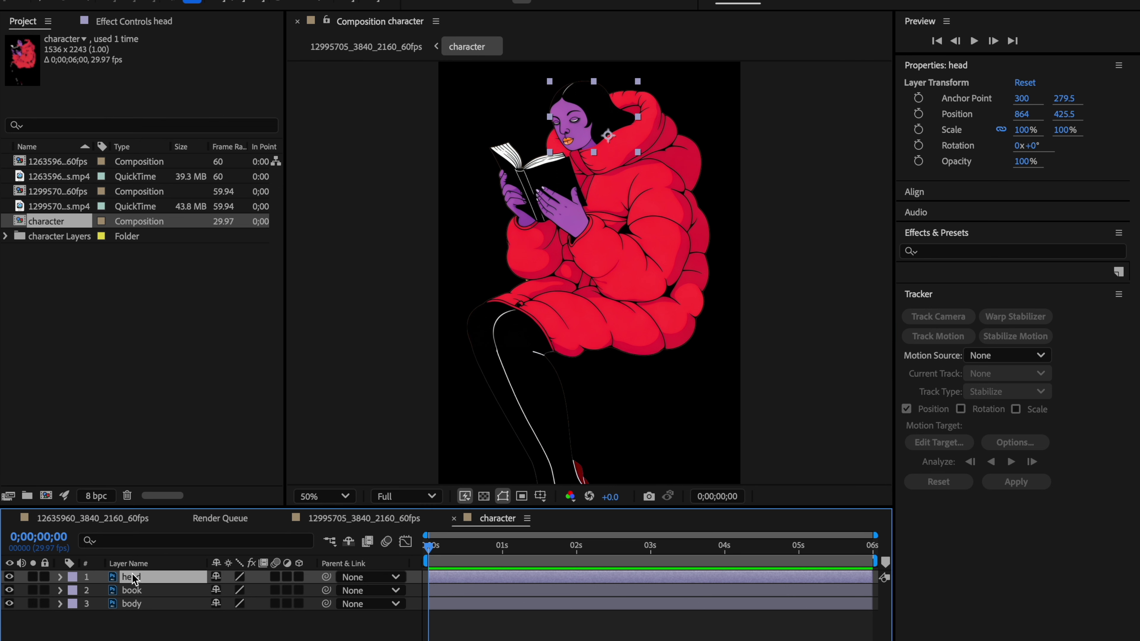
key(r)
drag(234, 593, 230, 590)
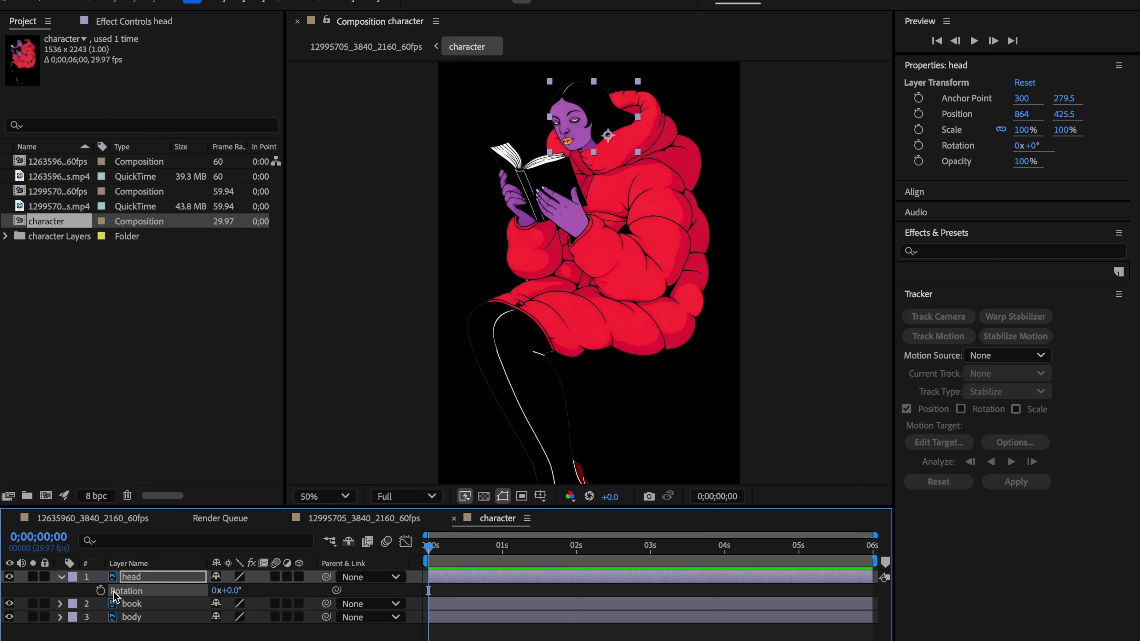
click(100, 590)
drag(430, 551, 433, 551)
drag(227, 591, 220, 591)
drag(455, 548, 464, 549)
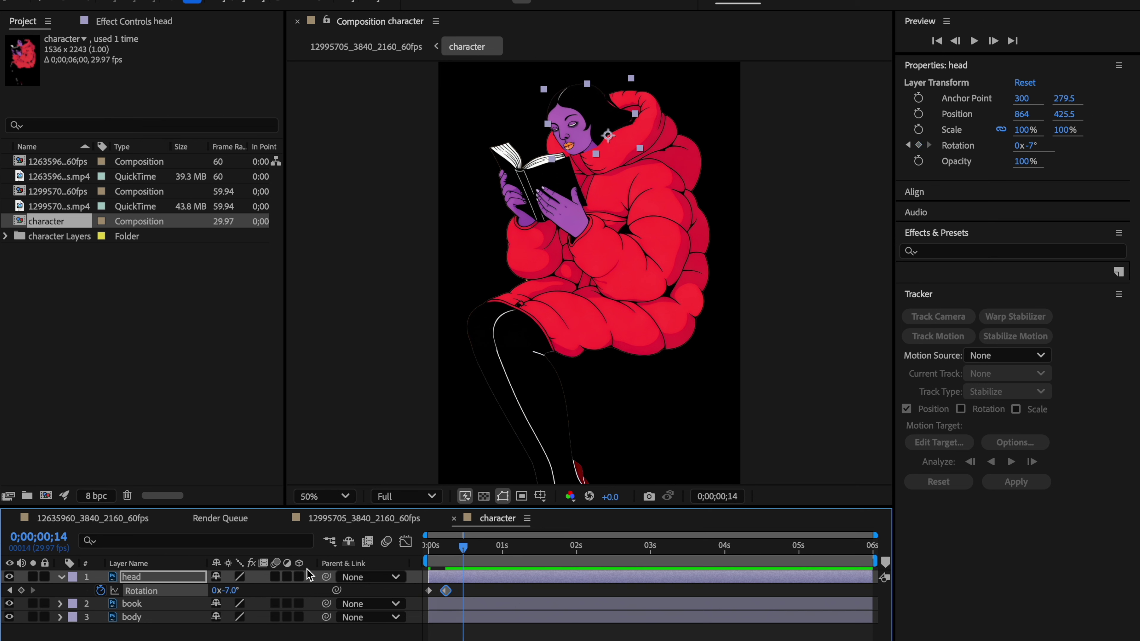
- Add further small head rotation keyframes at widening intervals, including -2° at about 1.4 seconds and -1° at 0;00;05;18
mouse_move(238, 593)
mouse_down()
mouse_move(218, 591)
mouse_move(234, 588)
mouse_up()
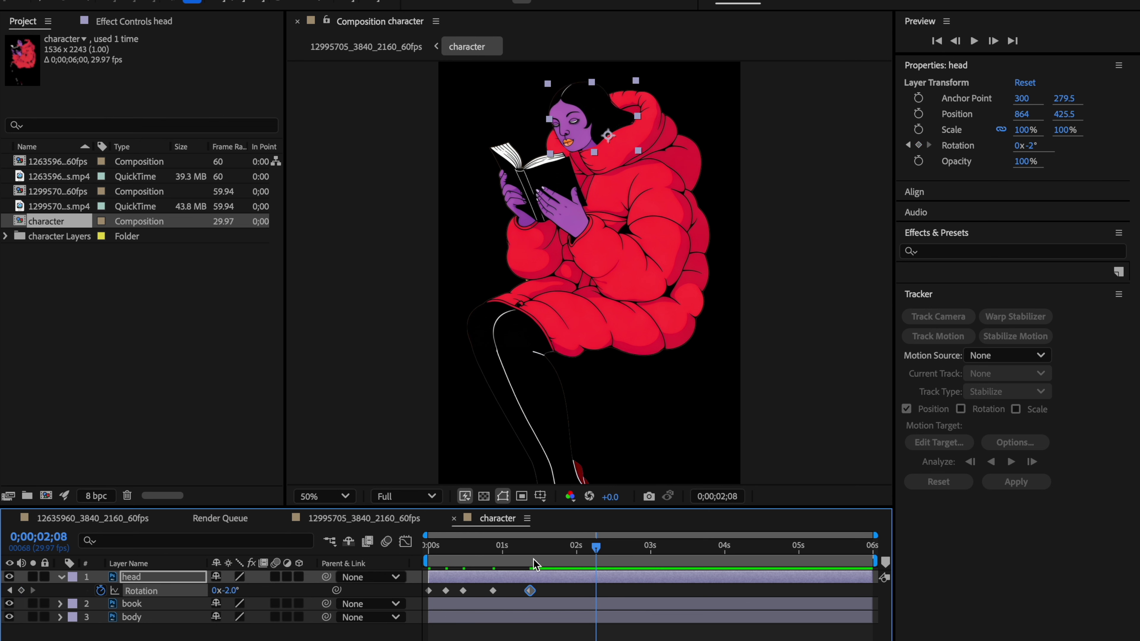
click(685, 545)
click(802, 545)
drag(226, 590, 233, 591)
click(843, 545)
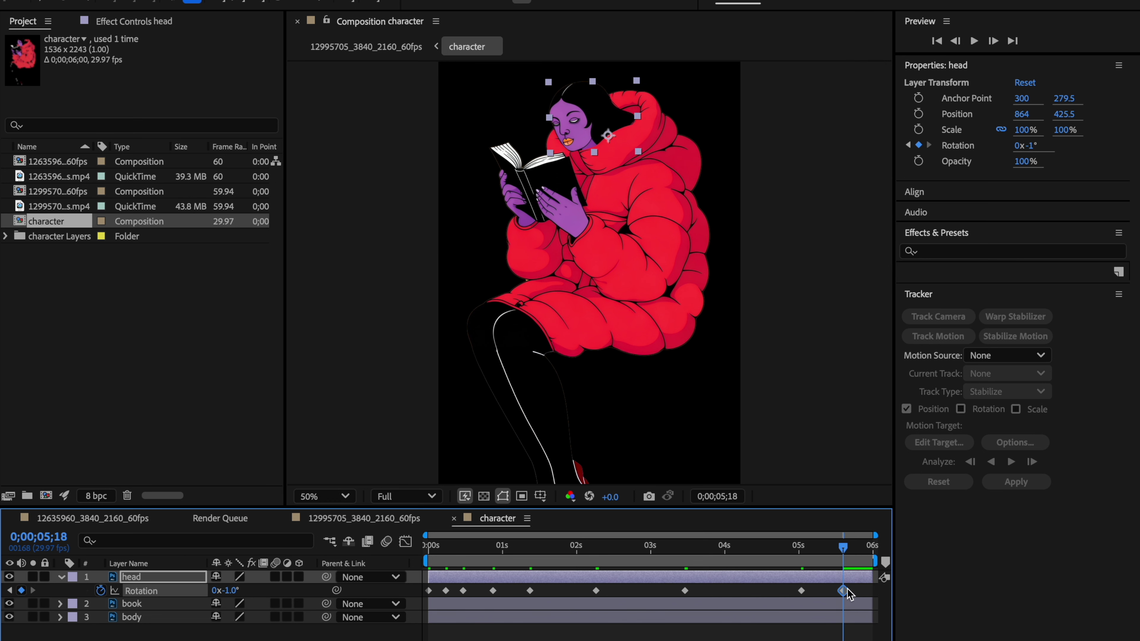
- Apply Easy Ease to all of the head layer's rotation keyframes and check the motion from the start
drag(848, 595, 400, 602)
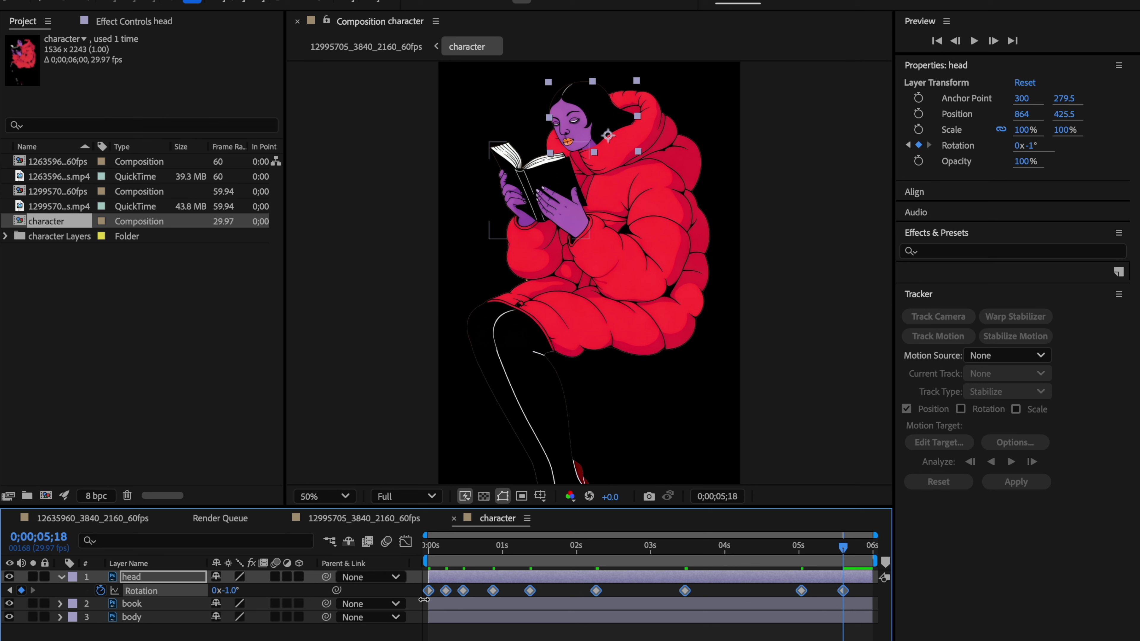
key(F9)
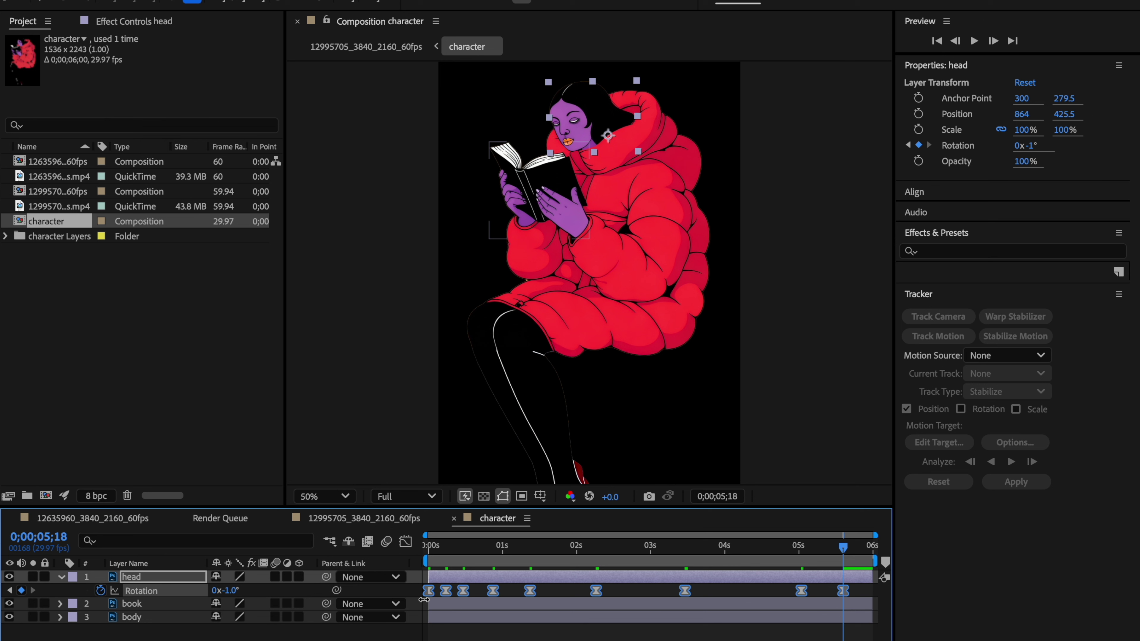
mouse_move(433, 543)
mouse_down()
mouse_move(680, 559)
mouse_move(580, 545)
mouse_move(720, 550)
mouse_move(427, 544)
mouse_up()
- Move the book layer's anchor point to the bottom of its spine and start a 6° rotation keyframe at about 1 second
click(139, 603)
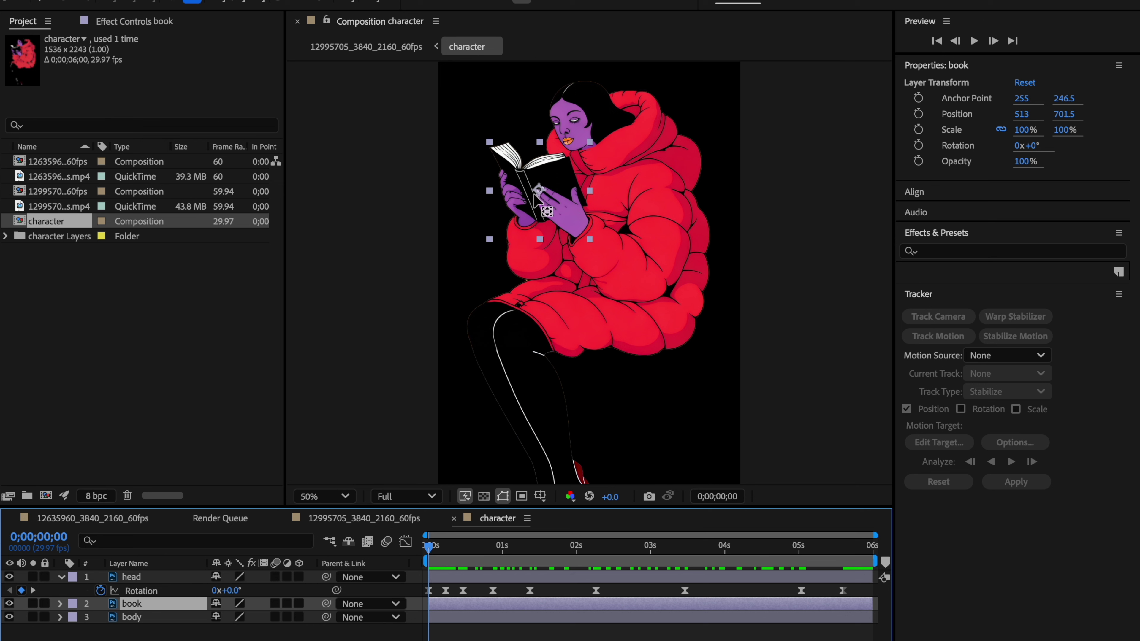
drag(540, 188, 542, 217)
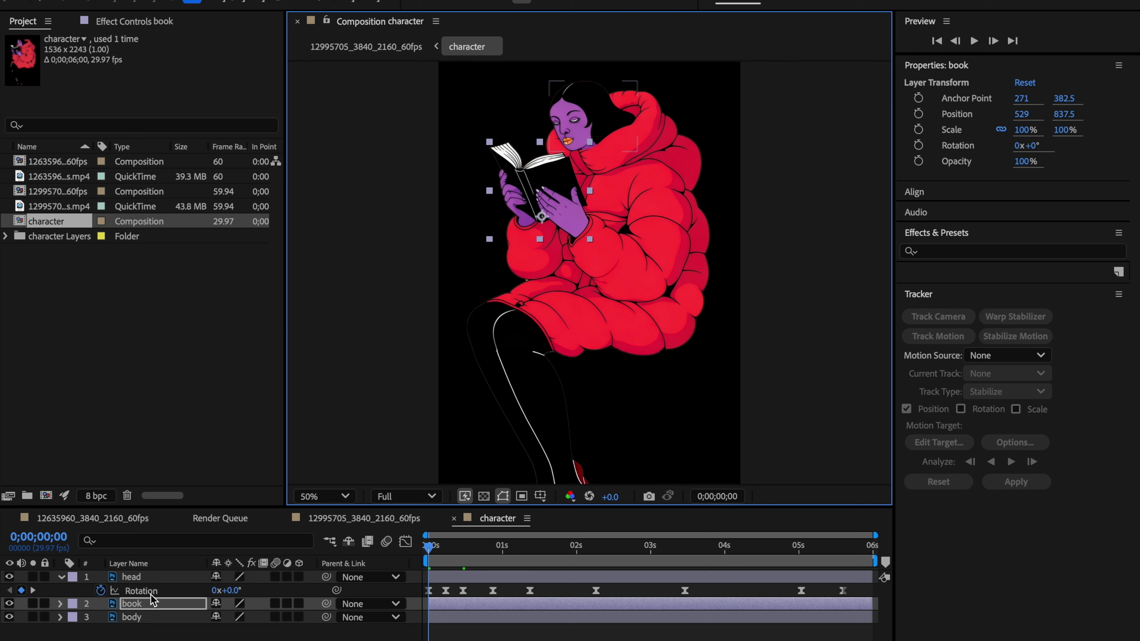
click(141, 606)
key(r)
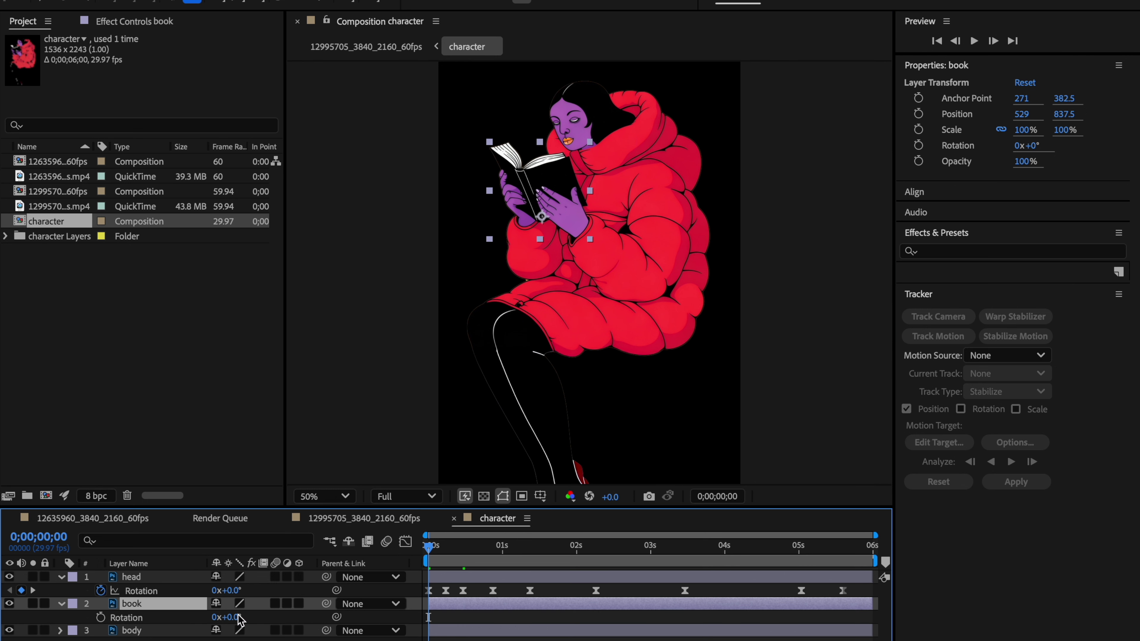
key(space)
click(101, 617)
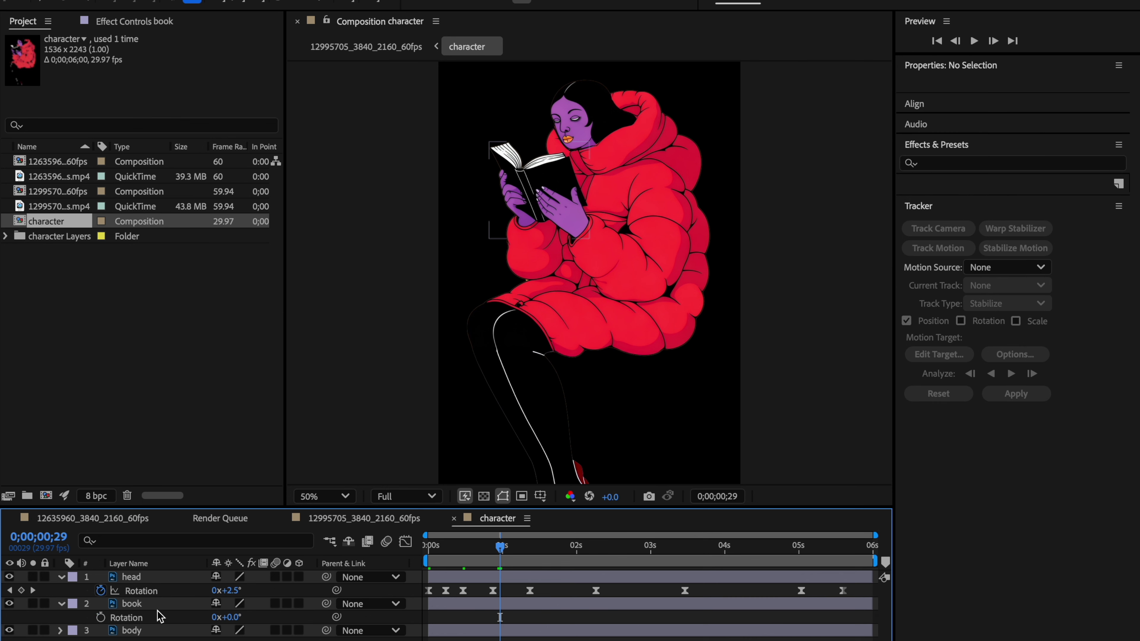
- Add book rotation keyframes at about 2.4 seconds, -4° at about 4.4 seconds, and 1° at 0;00;05;17
click(610, 546)
mouse_move(226, 618)
mouse_down()
mouse_move(243, 617)
mouse_move(216, 618)
mouse_up()
drag(609, 547, 754, 547)
drag(227, 617, 241, 617)
drag(755, 546, 841, 547)
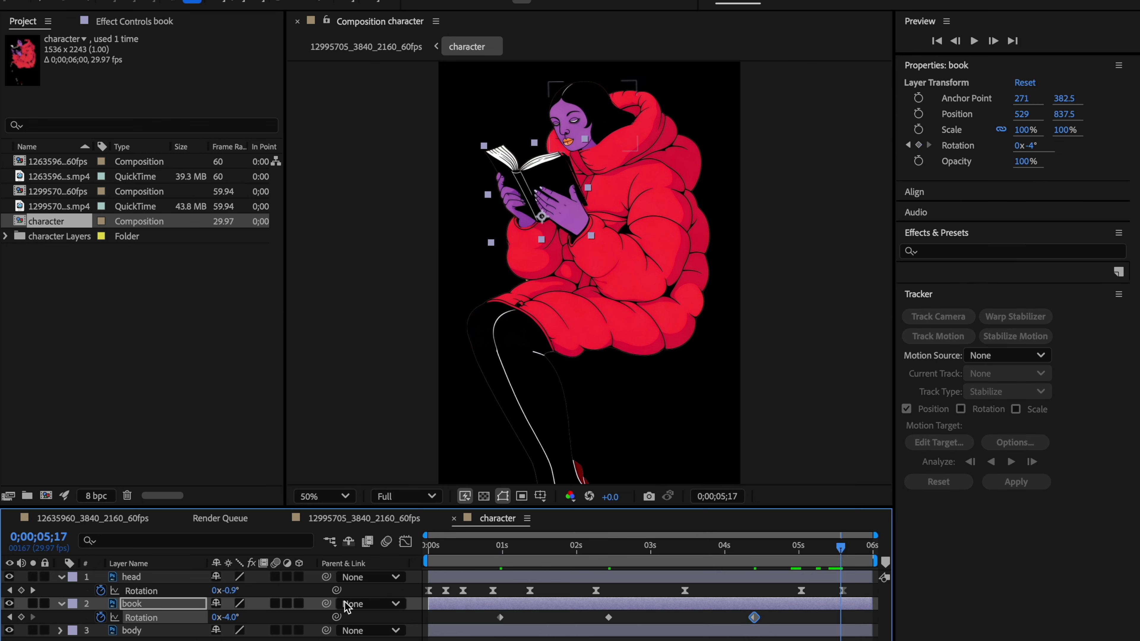
drag(228, 618, 220, 617)
- Apply Easy Ease to all of the book layer's rotation keyframes and check the motion from the start
drag(854, 618, 438, 619)
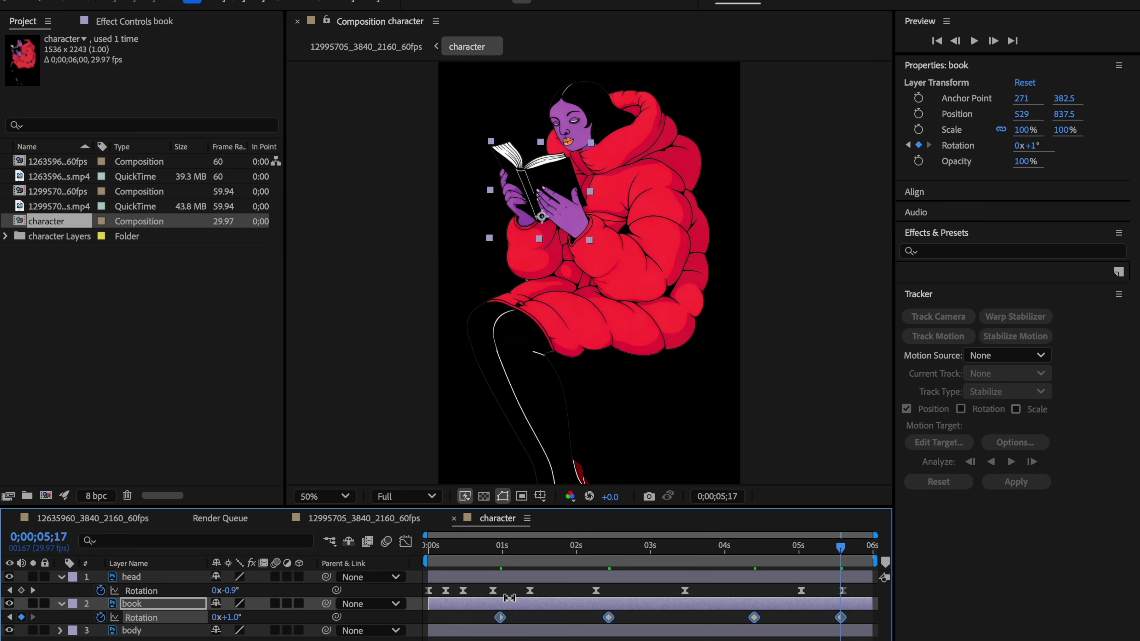
key(F9)
mouse_move(431, 550)
mouse_down()
mouse_move(875, 549)
mouse_move(428, 548)
mouse_up()
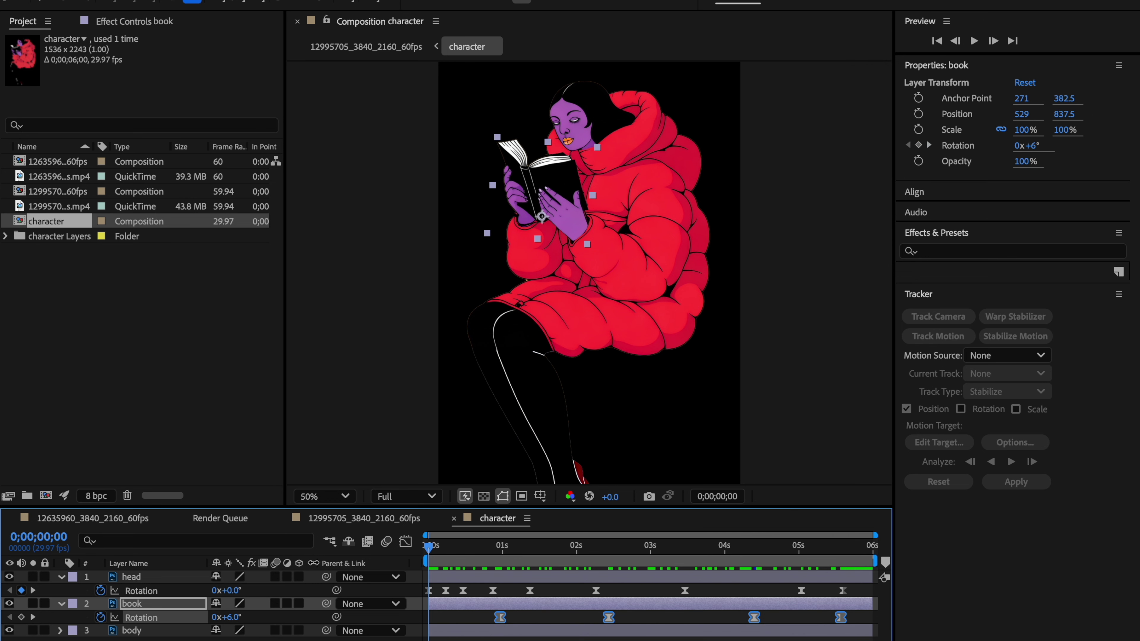
- Review the animated character in the 12995705_3840_2160_60fps composition and add that composition to the render queue
click(325, 521)
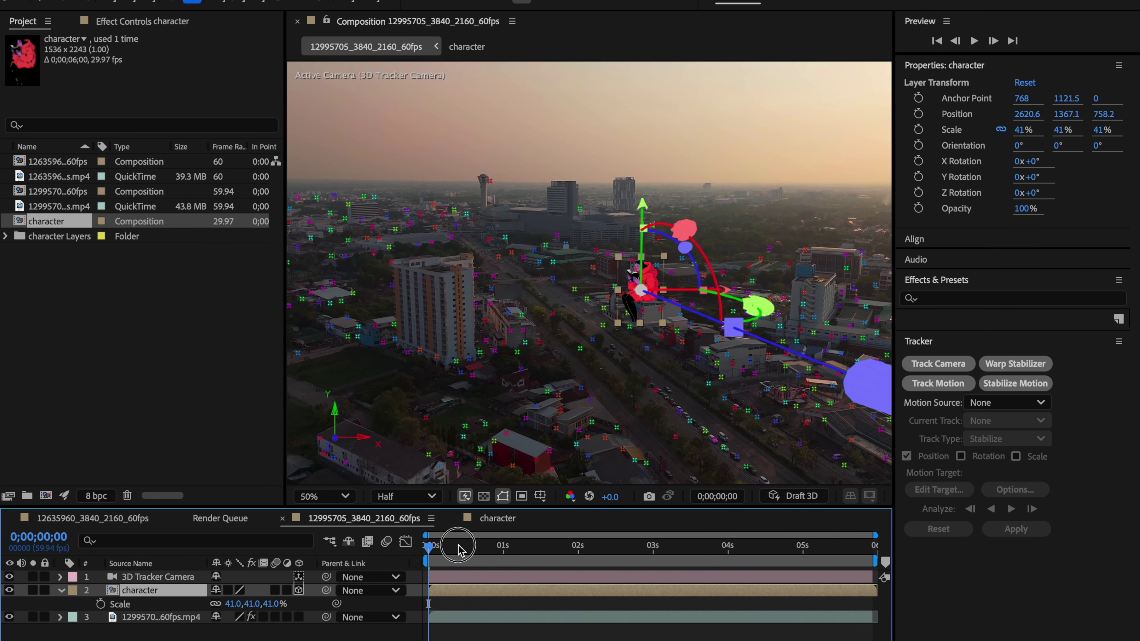
drag(437, 549, 397, 539)
key(ctrl+shift+a)
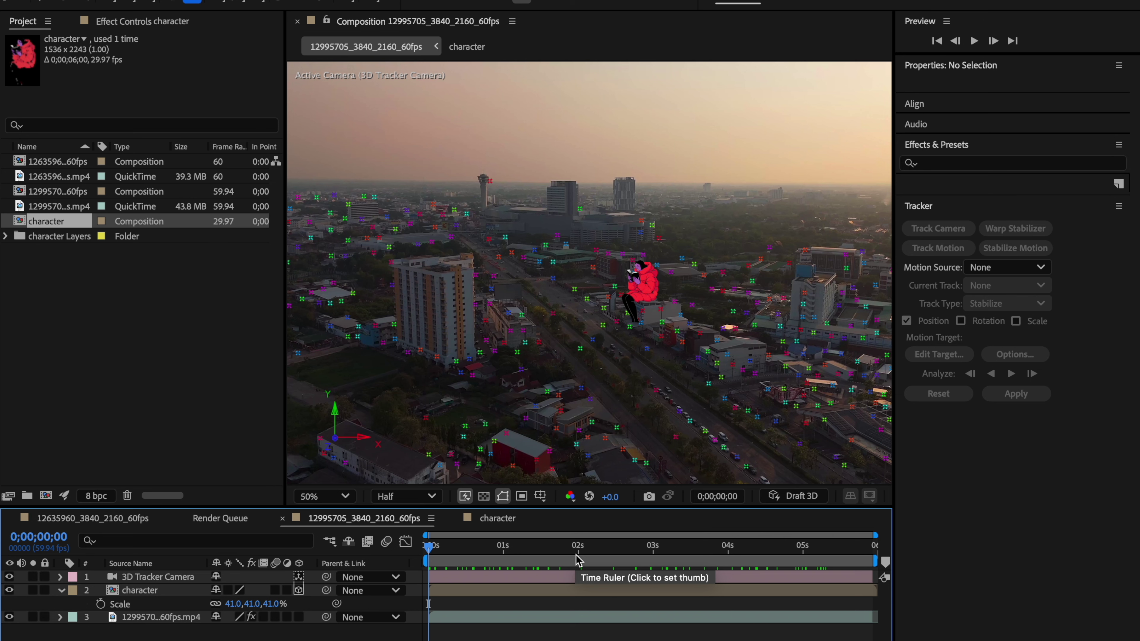
drag(579, 553, 404, 544)
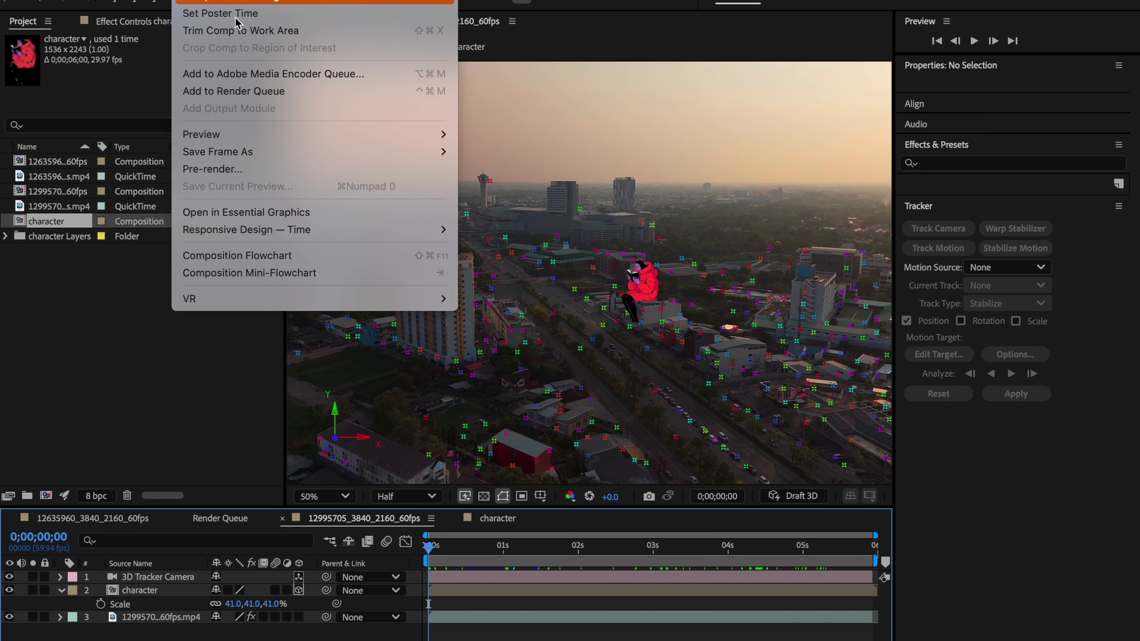
click(216, 98)
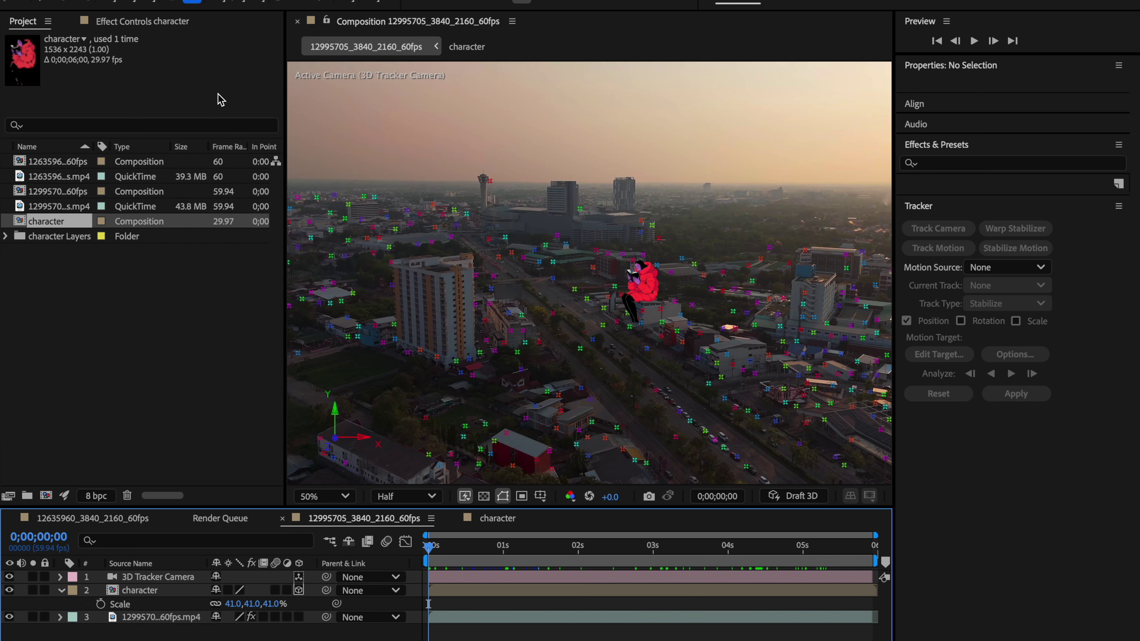